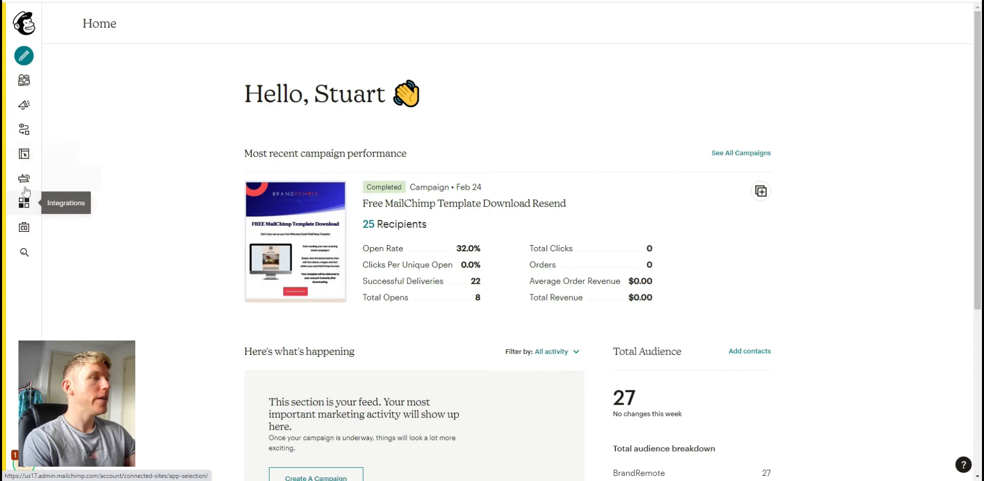
# - Start setting up a website from the Website area, keeping the site name BrandRemote, and open the site editor
pyautogui.click(23, 158)
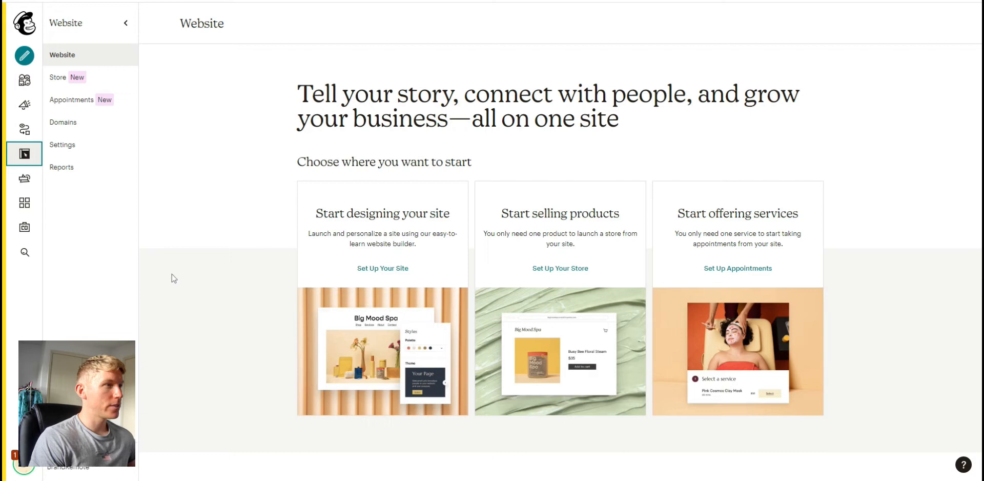
pyautogui.click(373, 272)
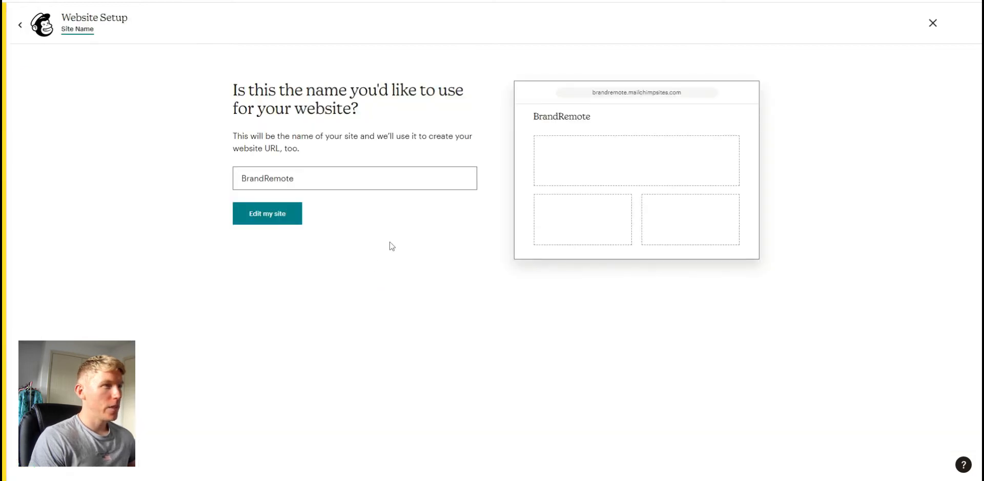
pyautogui.click(280, 218)
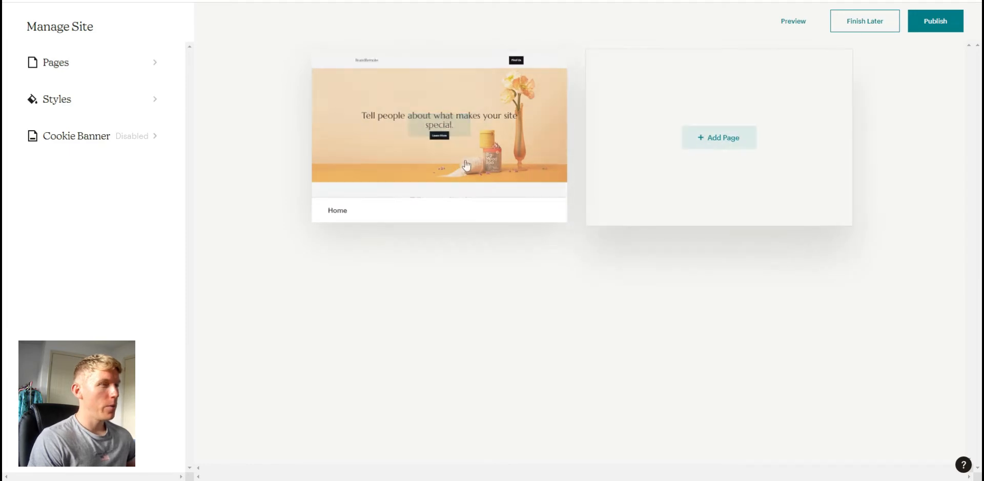
# - Open the Home page for editing and scroll through its sections
pyautogui.moveTo(451, 149)
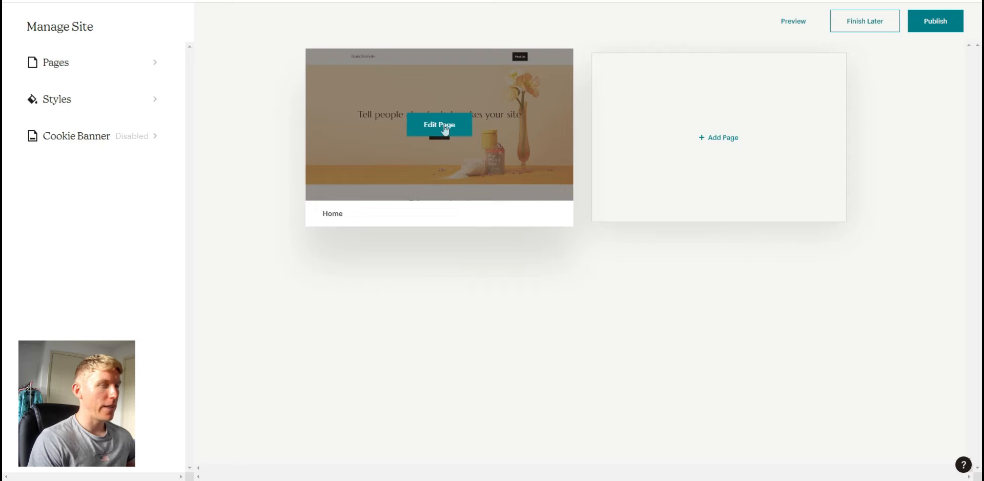
pyautogui.click(443, 127)
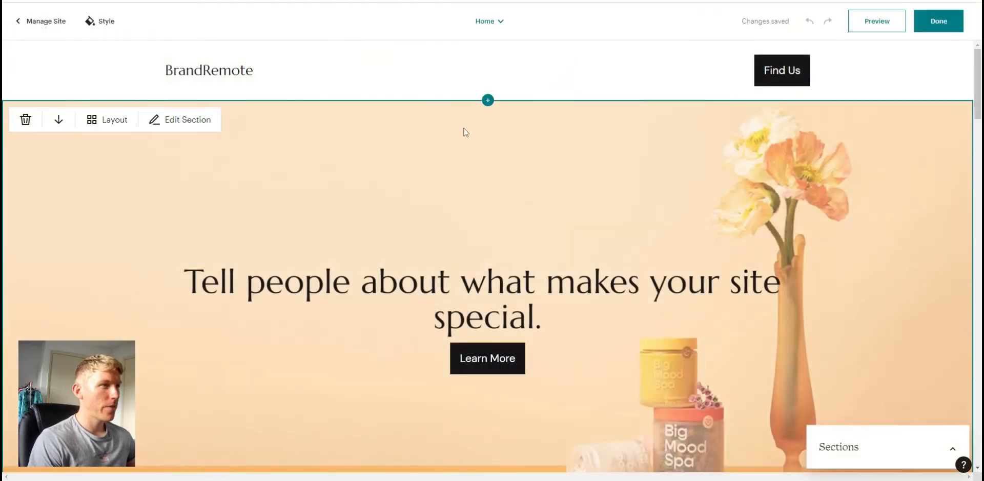
pyautogui.scroll(-6, 462, 235)
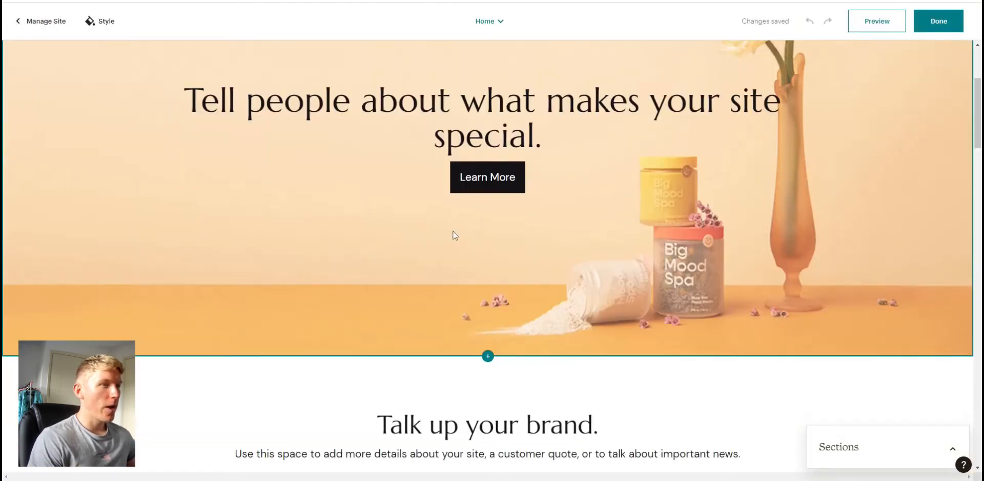
pyautogui.scroll(-8, 455, 235)
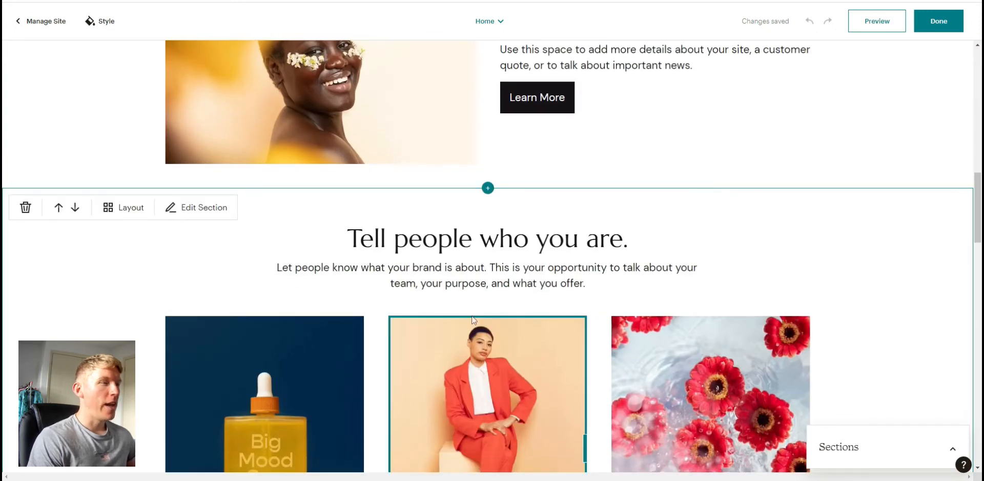
pyautogui.scroll(-15, 471, 319)
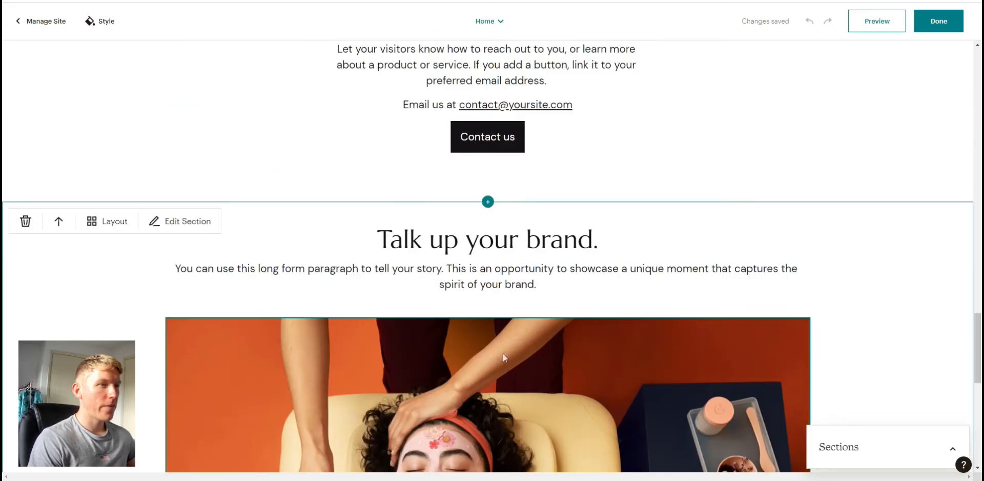
pyautogui.scroll(20, 503, 353)
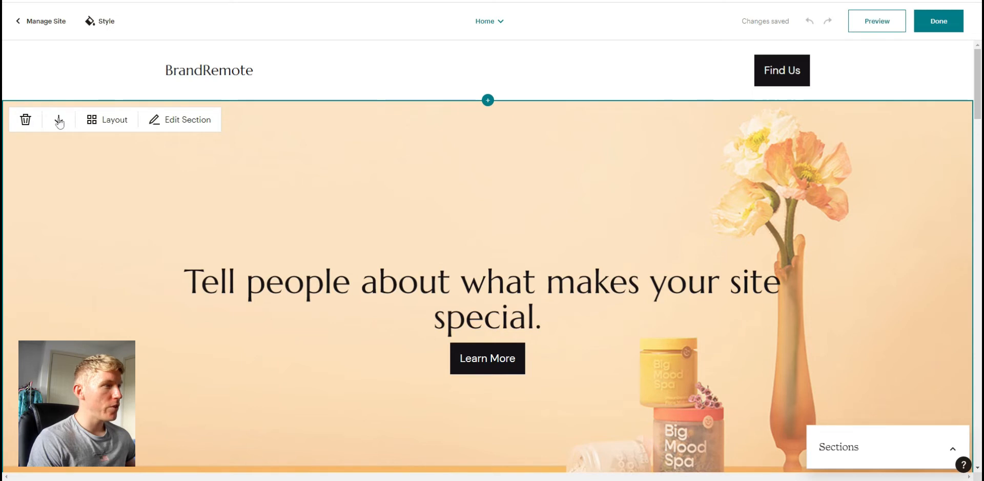
pyautogui.scroll(-2, 472, 362)
pyautogui.scroll(2, 472, 363)
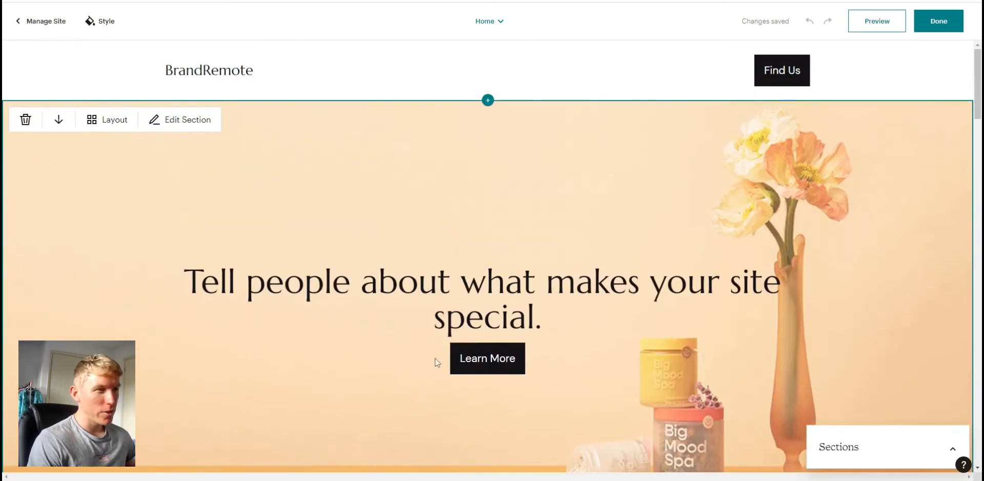
# - Select the intro headline text to inspect its text editing options without changing it
pyautogui.click(362, 282)
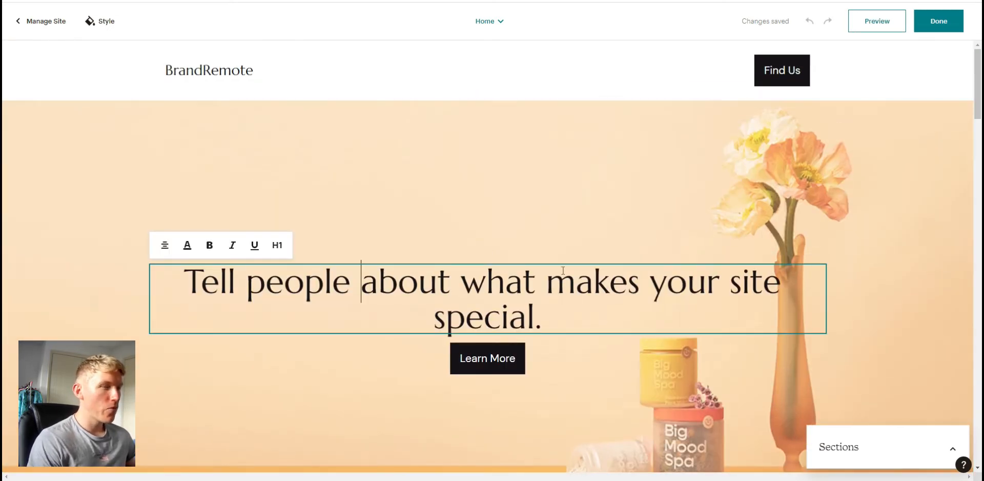
pyautogui.scroll(-1, 583, 352)
pyautogui.scroll(1, 485, 283)
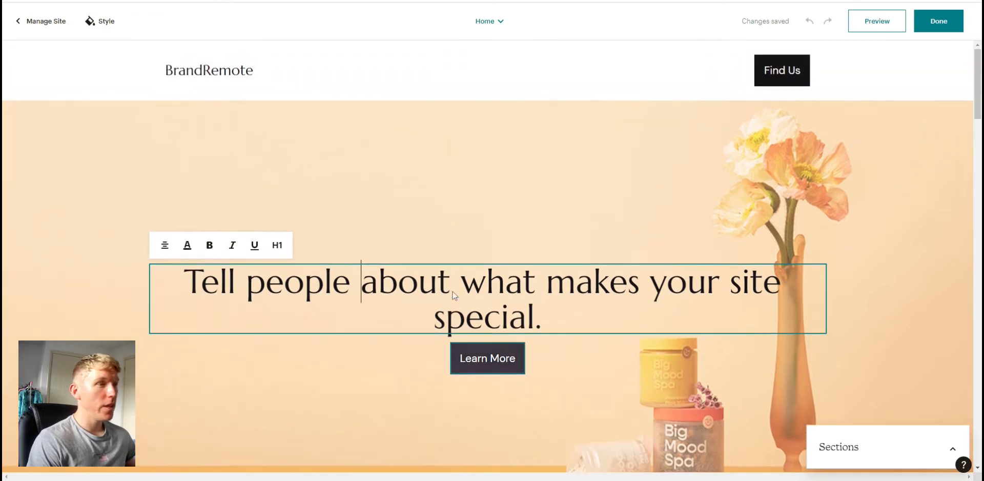
pyautogui.scroll(-3, 484, 284)
pyautogui.scroll(3, 664, 343)
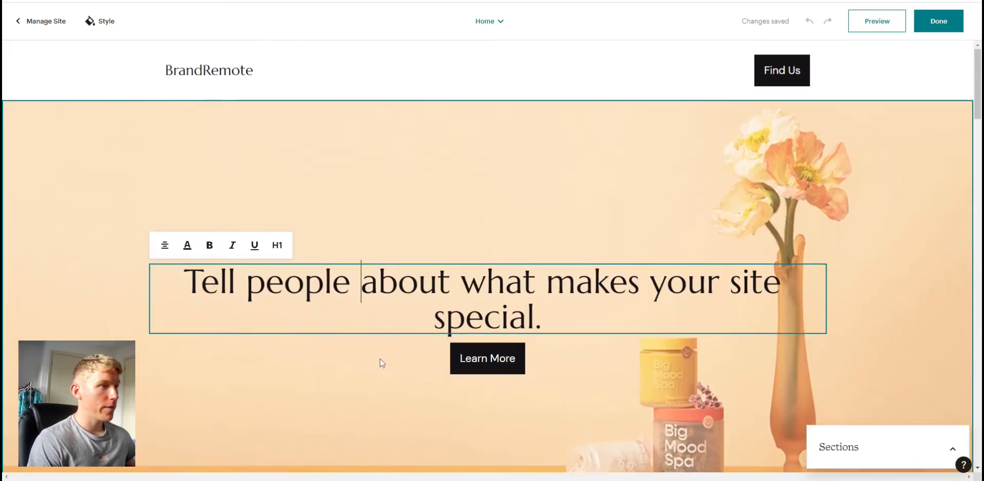
pyautogui.moveTo(190, 280); pyautogui.dragTo(527, 319)
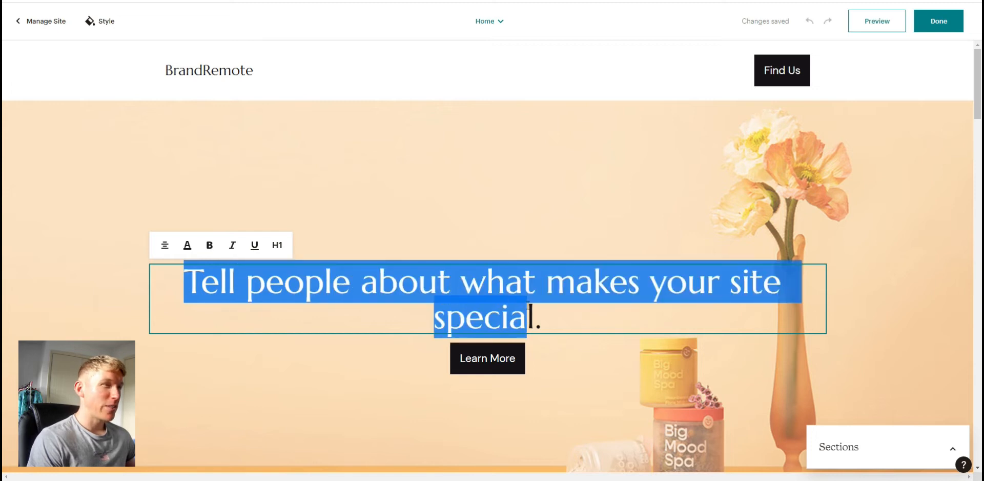
pyautogui.click(477, 363)
pyautogui.click(363, 275)
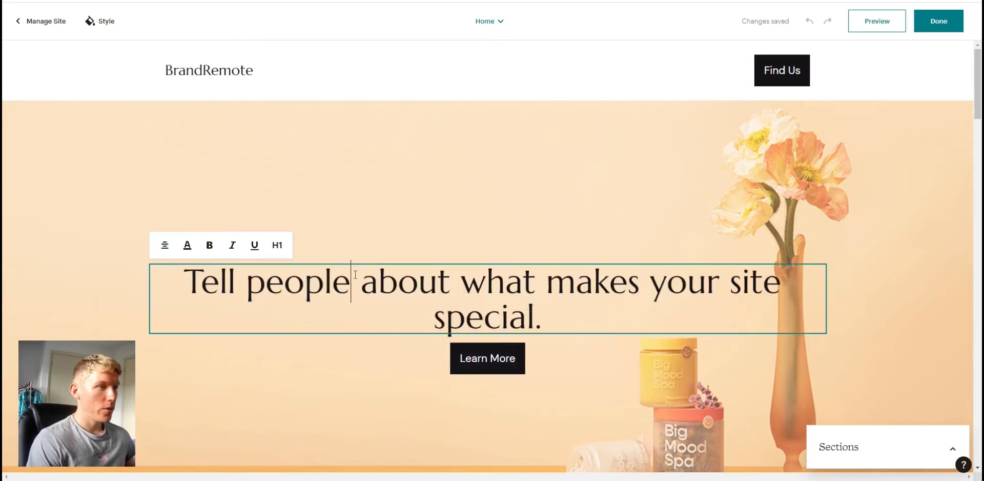
# - Set the intro section's background to the rainbow lake image from the Content Studio files
pyautogui.click(168, 137)
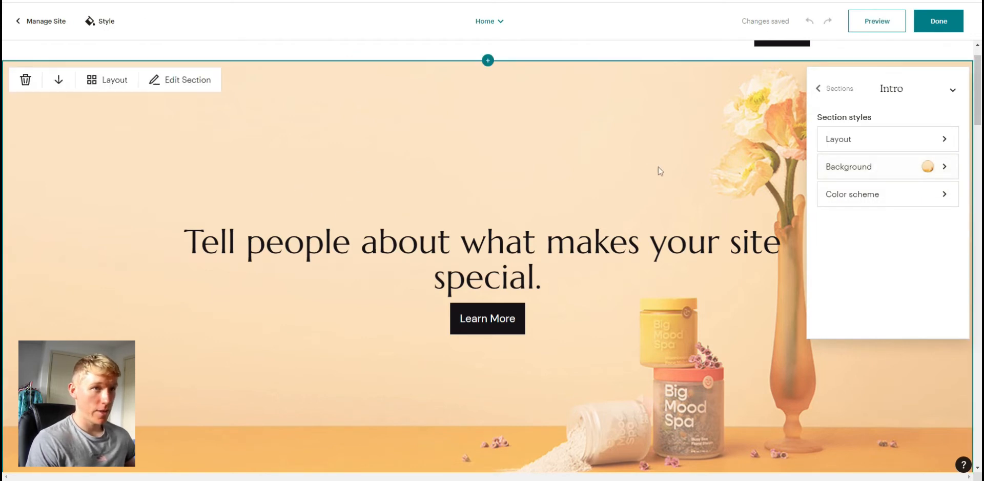
pyautogui.click(944, 172)
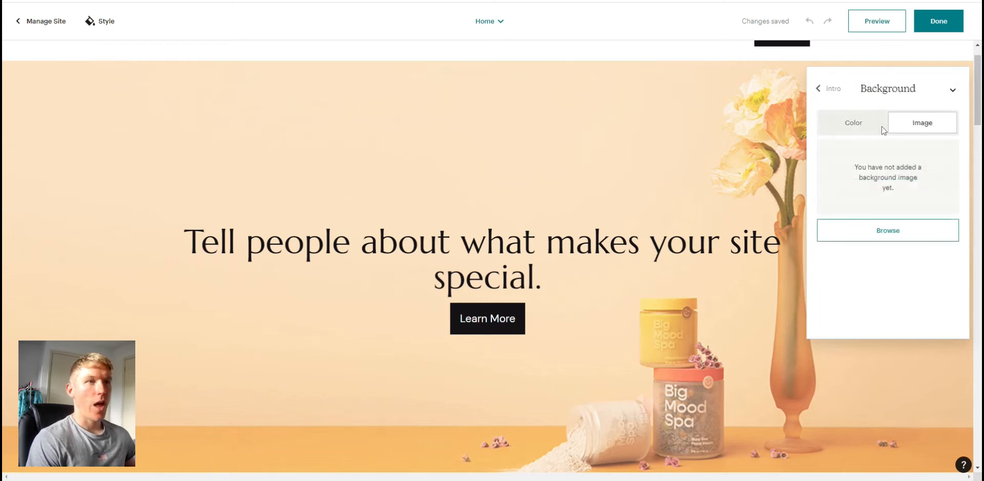
pyautogui.click(897, 236)
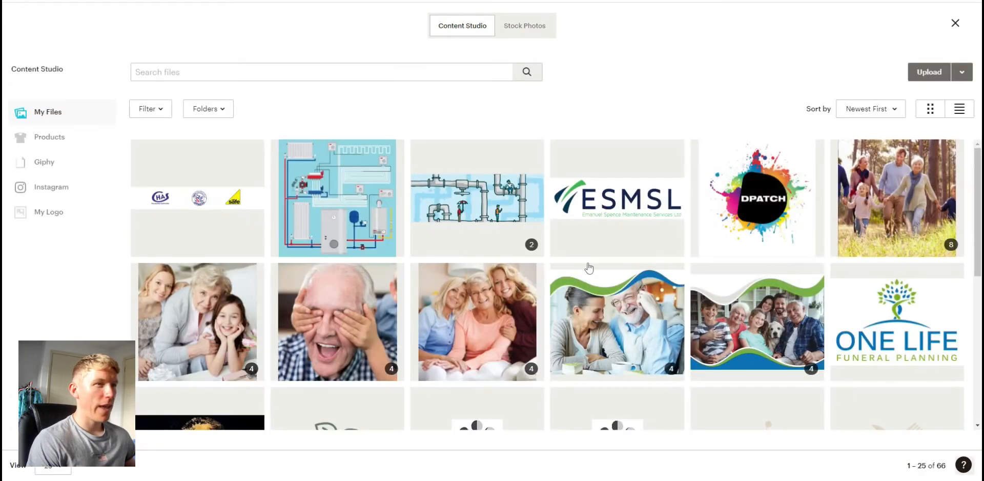
pyautogui.scroll(-5, 641, 317)
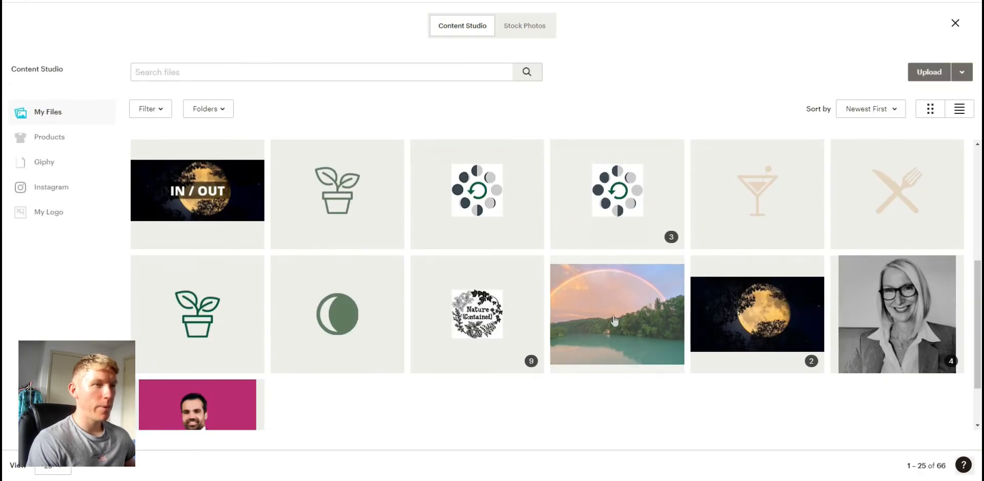
pyautogui.click(645, 322)
pyautogui.scroll(2, 642, 313)
pyautogui.scroll(2, 643, 314)
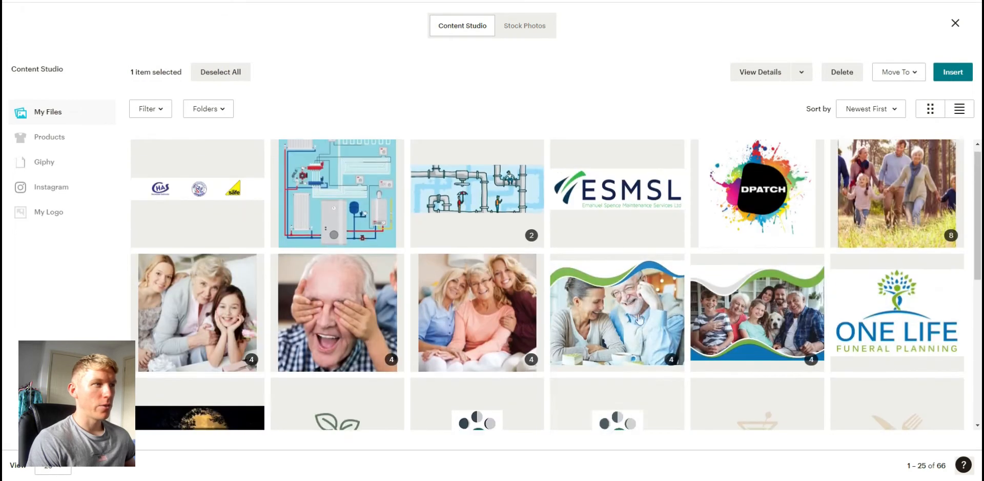
pyautogui.click(952, 72)
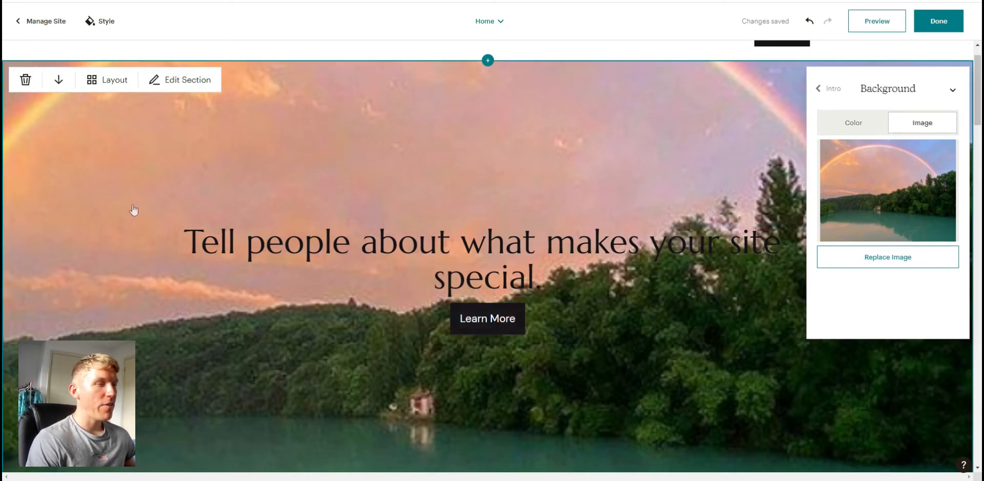
# - Switch the intro section's background from the image to a solid lavender color from the palette swatches
pyautogui.scroll(-3, 239, 318)
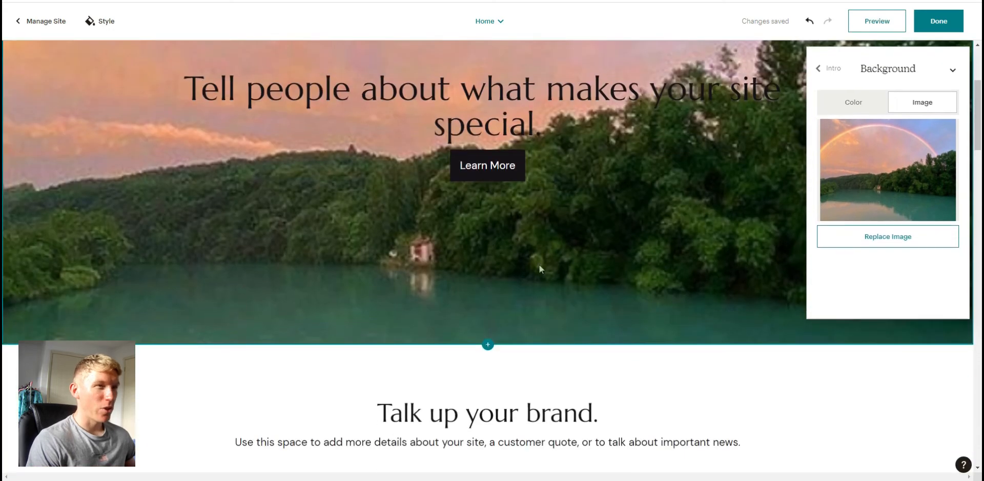
pyautogui.scroll(3, 606, 403)
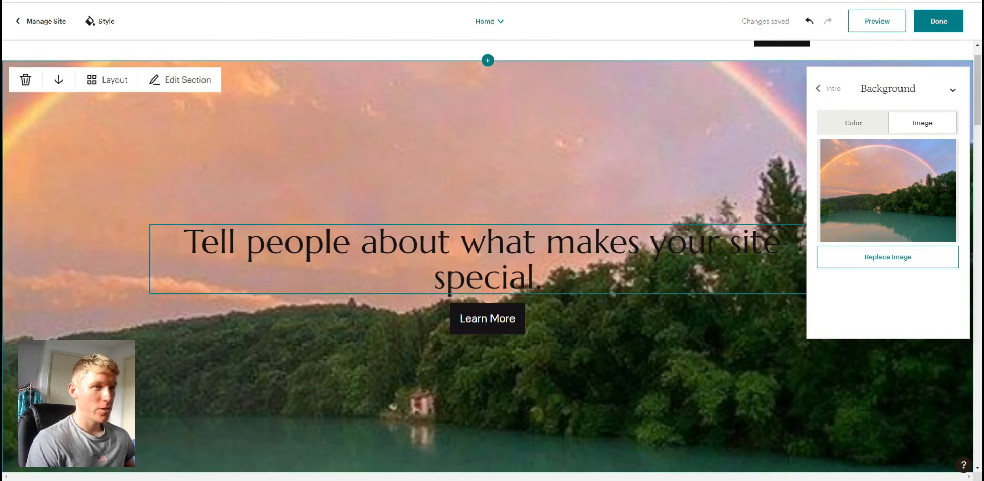
pyautogui.click(853, 123)
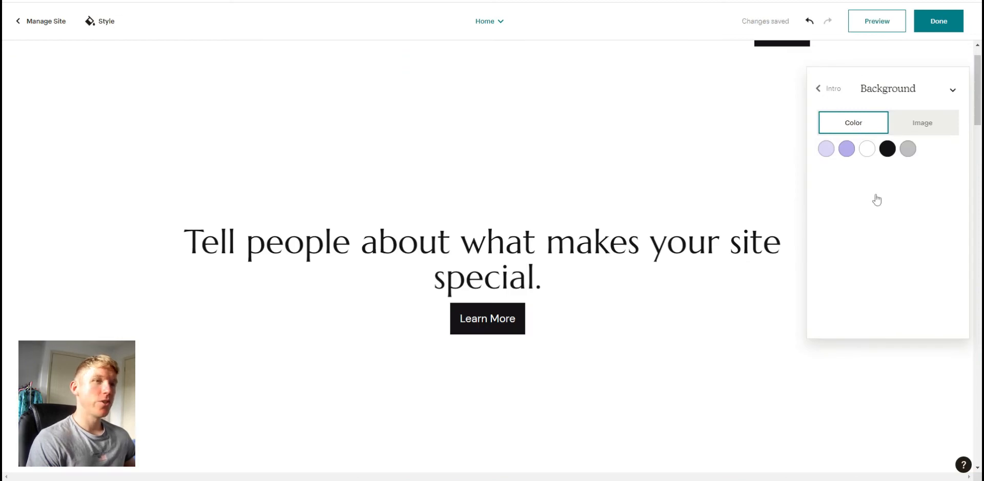
pyautogui.click(826, 149)
pyautogui.click(846, 149)
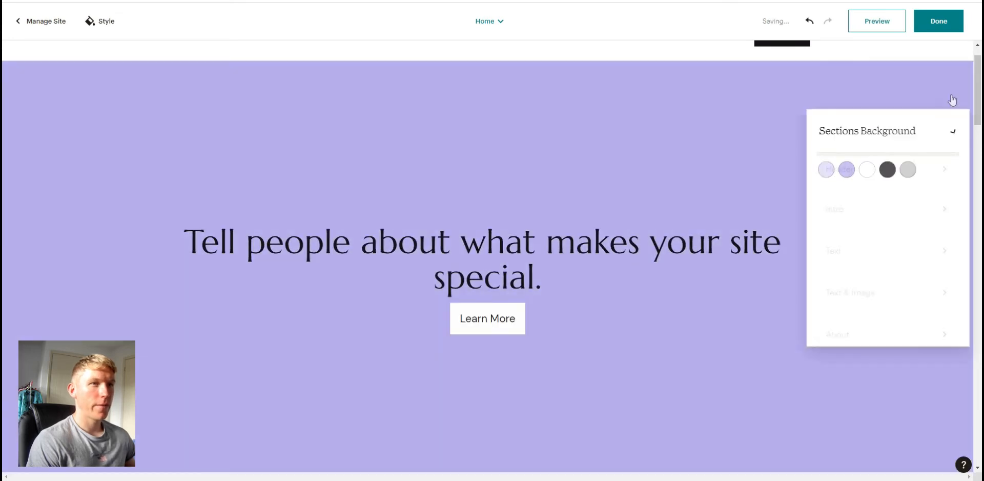
# - Collapse the section panels and open the site Style settings
pyautogui.click(951, 98)
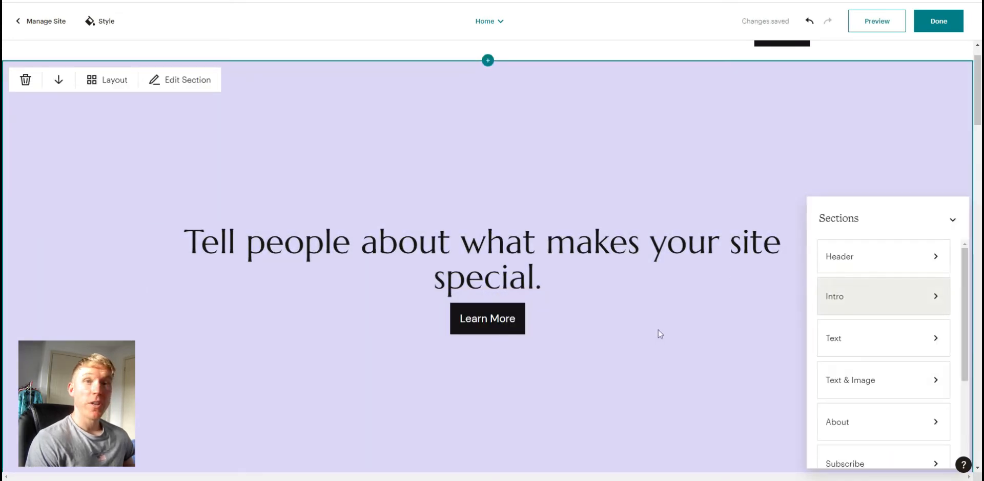
pyautogui.click(954, 224)
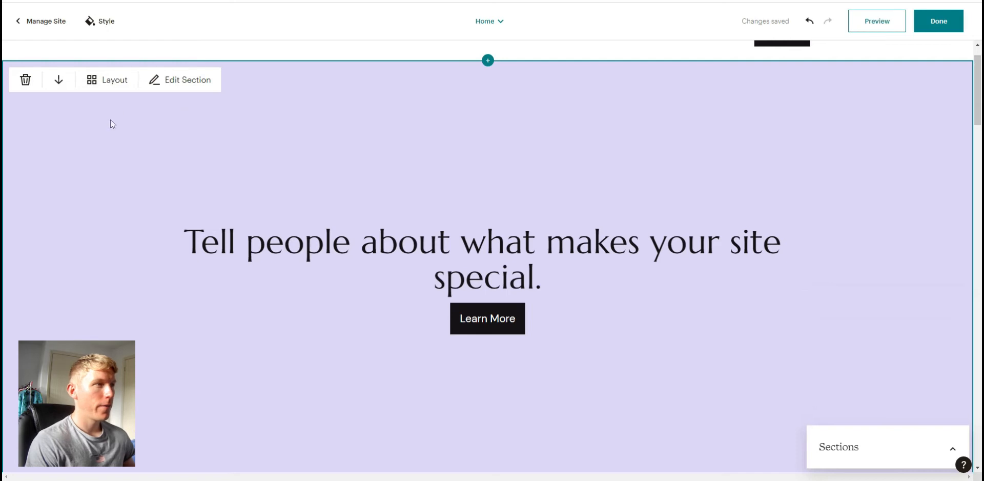
pyautogui.click(95, 138)
pyautogui.click(103, 23)
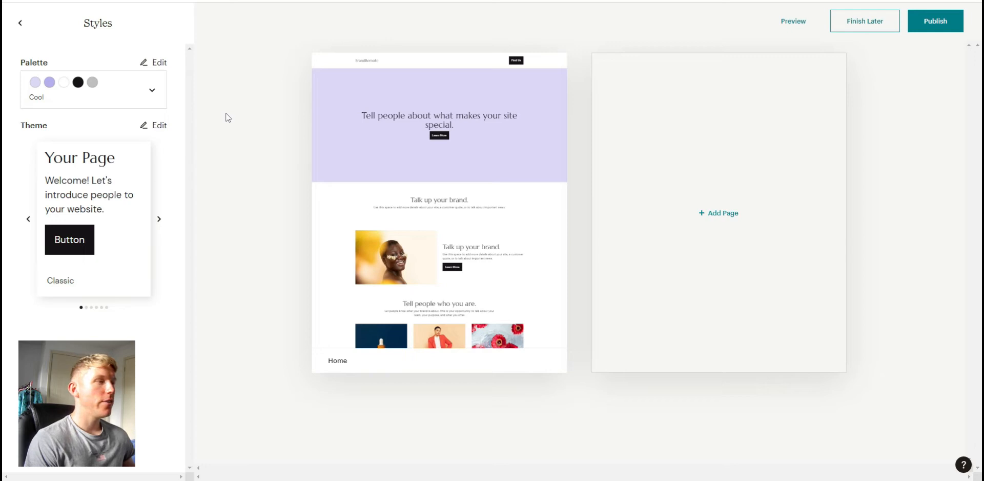
# - Edit the site palette and start creating a new custom palette
pyautogui.moveTo(322, 243)
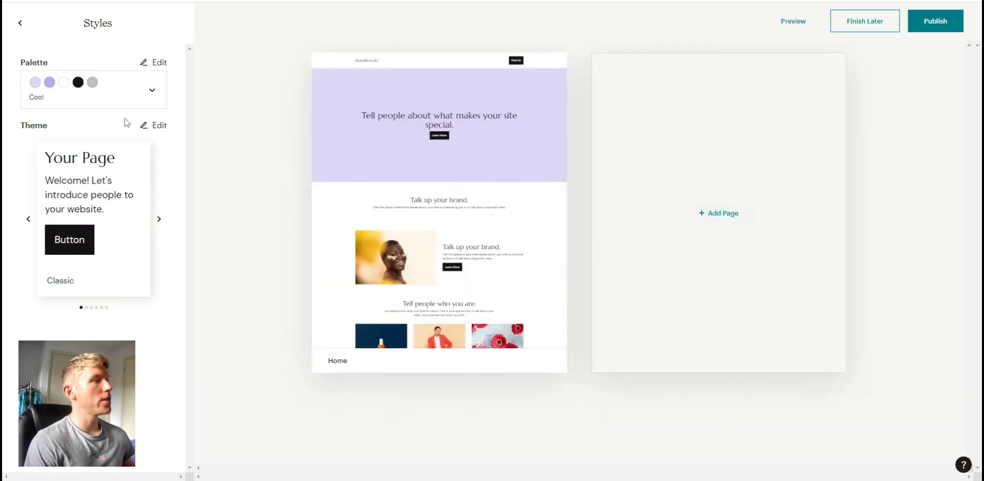
pyautogui.click(156, 63)
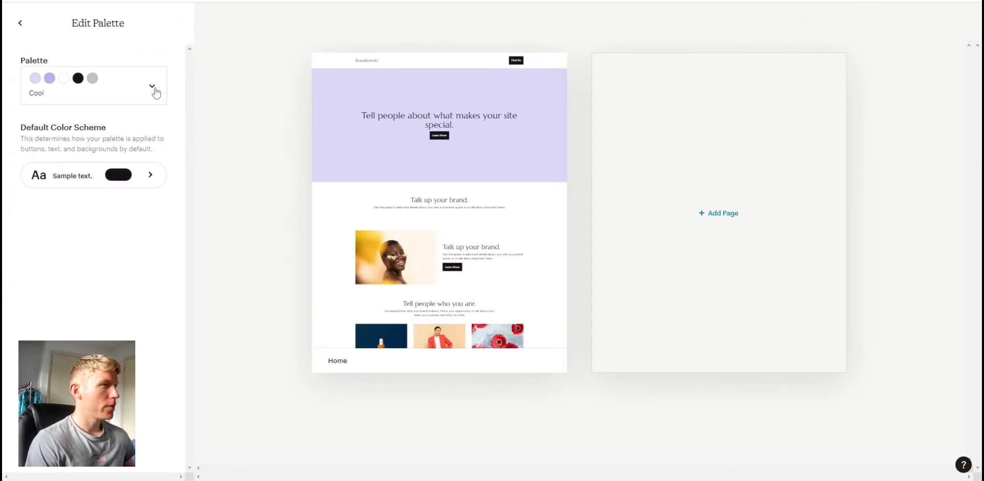
pyautogui.click(155, 93)
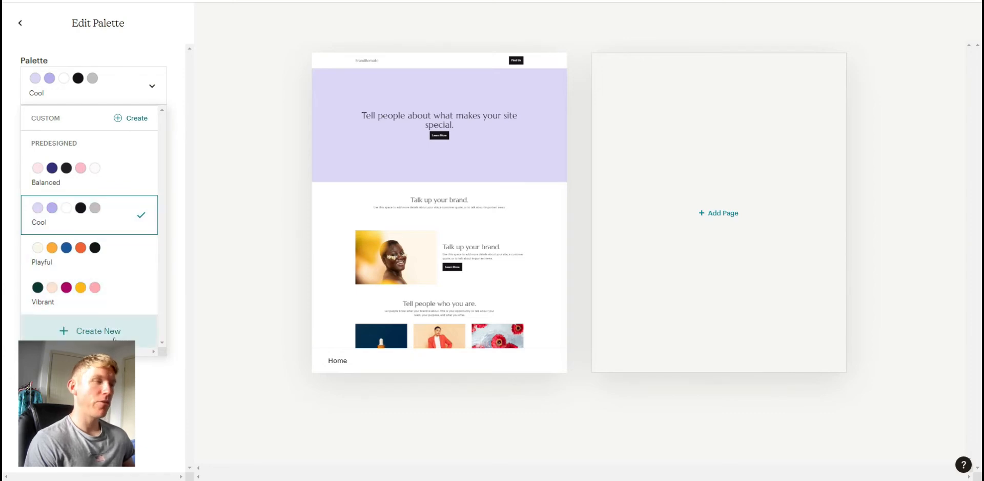
pyautogui.click(99, 333)
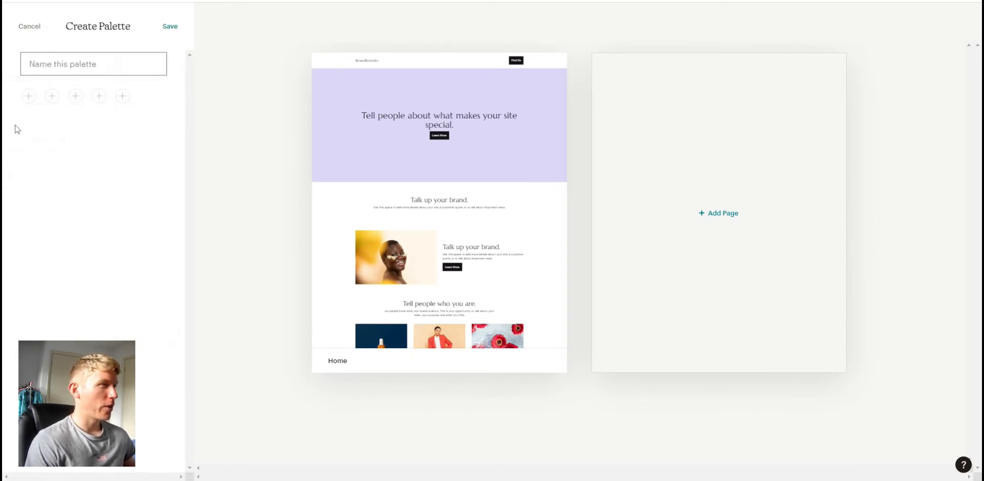
# - Add the first color to the new palette, setting its hex value to 1299ce
pyautogui.click(30, 98)
pyautogui.click(78, 161)
pyautogui.click(137, 137)
pyautogui.moveTo(148, 135); pyautogui.dragTo(167, 118)
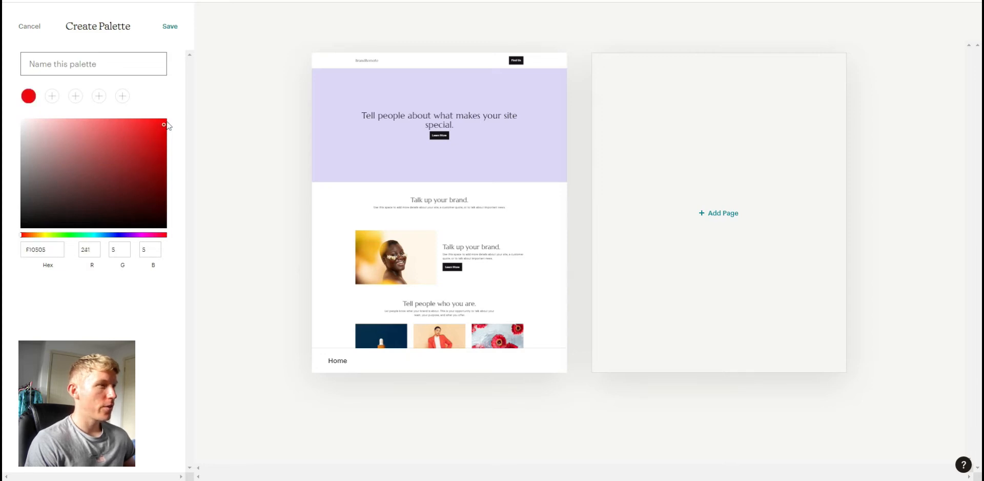
pyautogui.moveTo(65, 250); pyautogui.dragTo(2, 244)
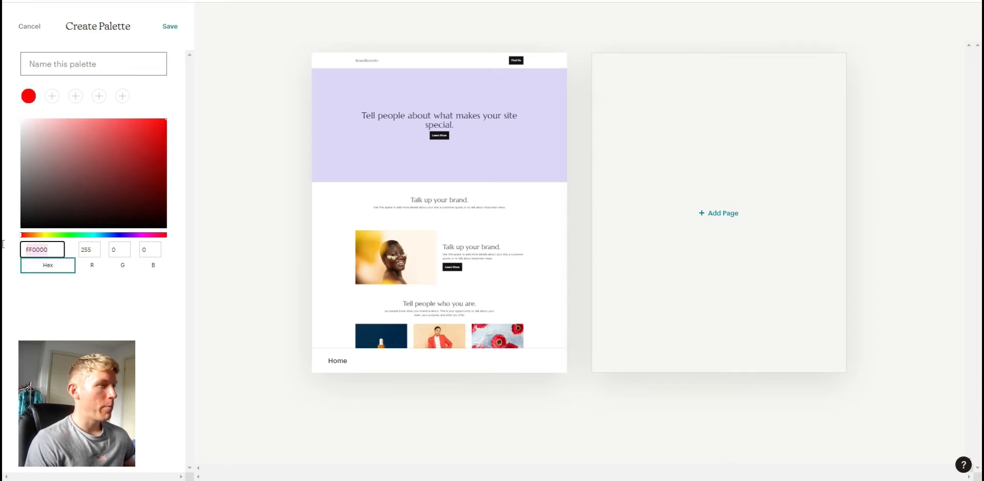
pyautogui.write('1299ce')
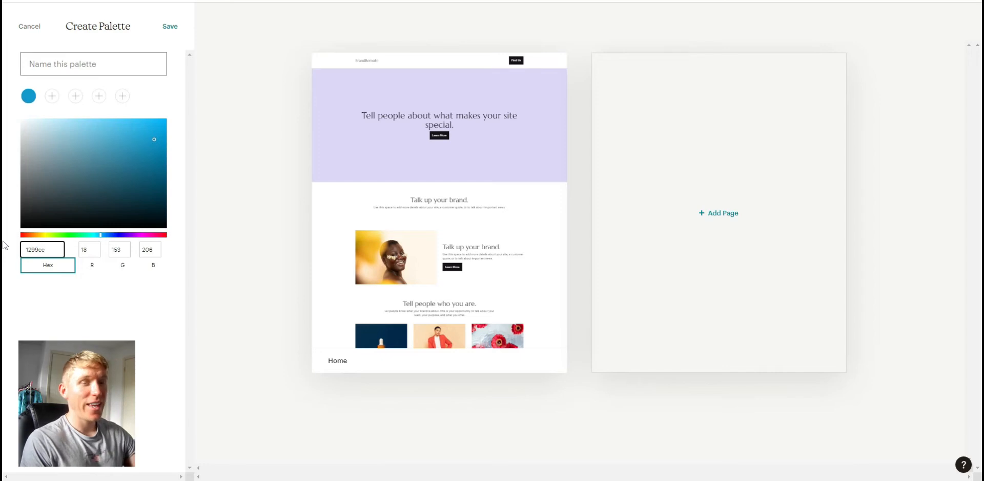
# - Add a green second color to the new palette using the color picker
pyautogui.click(75, 294)
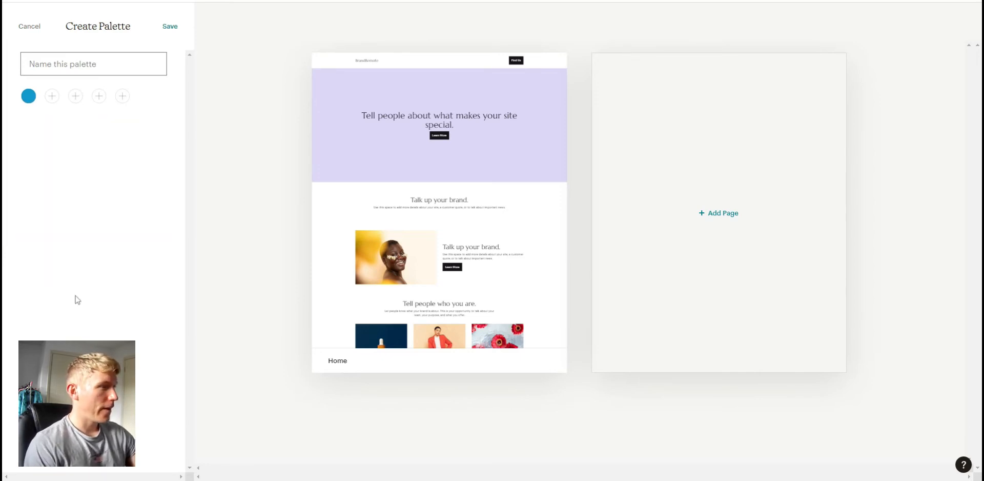
pyautogui.click(53, 98)
pyautogui.click(71, 234)
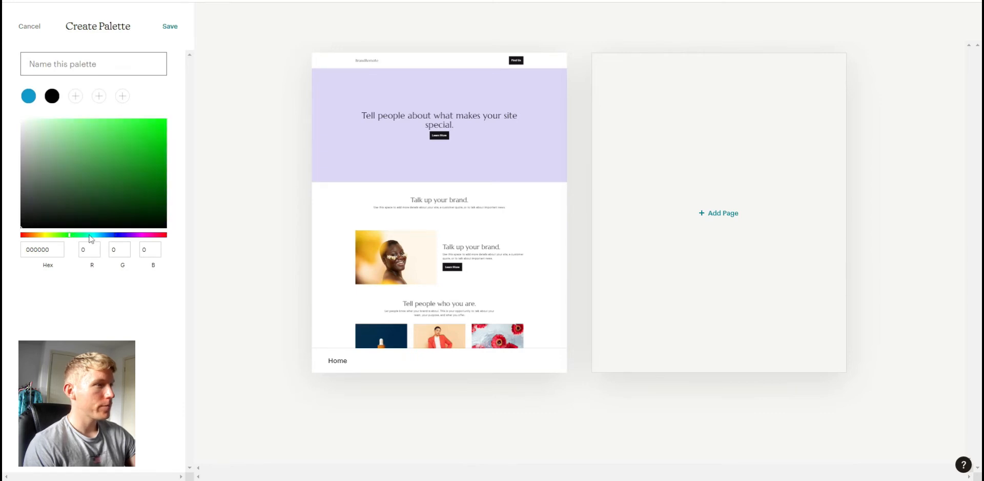
pyautogui.click(89, 314)
pyautogui.click(52, 96)
pyautogui.moveTo(122, 189); pyautogui.dragTo(136, 156)
pyautogui.click(114, 279)
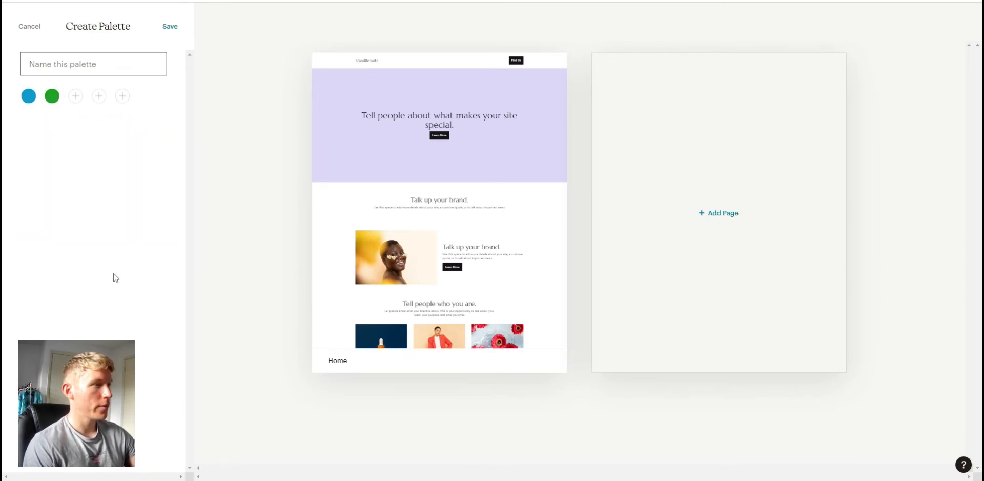
# - Add a crimson third color to the palette, hex B81F50
pyautogui.click(76, 98)
pyautogui.click(158, 235)
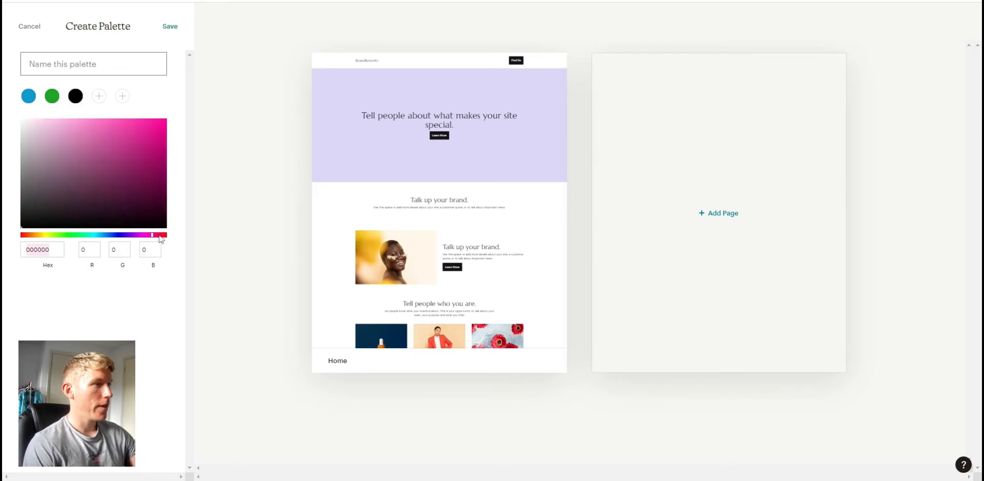
pyautogui.click(143, 139)
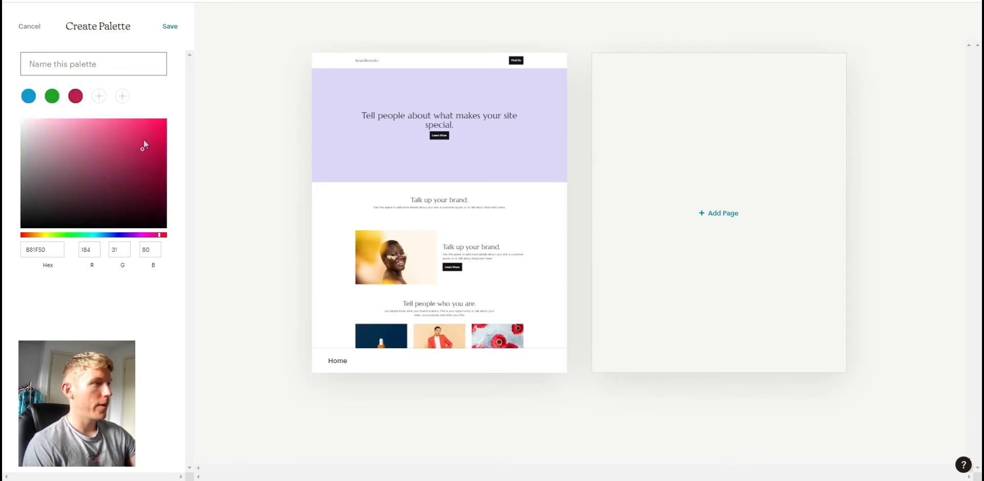
pyautogui.click(154, 331)
# - Name the palette "My brand" and try to save it
pyautogui.click(101, 68)
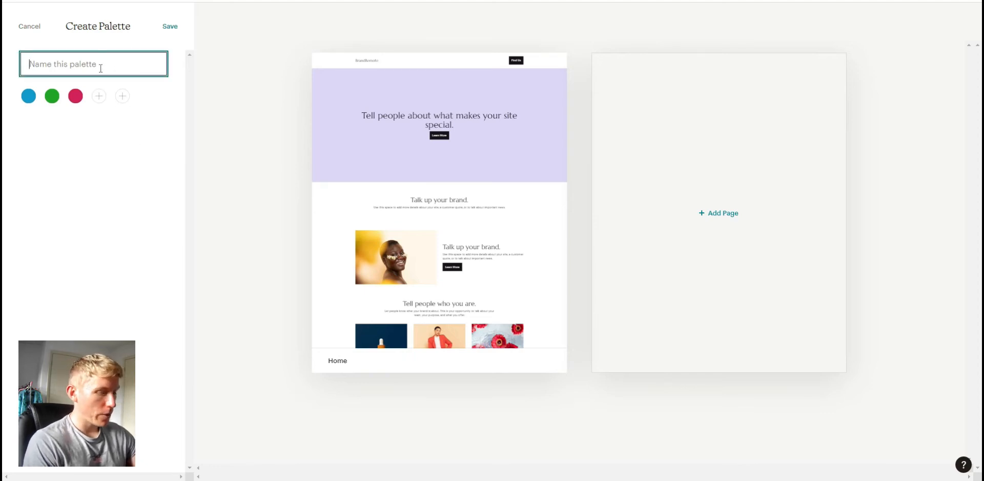
pyautogui.write('My b')
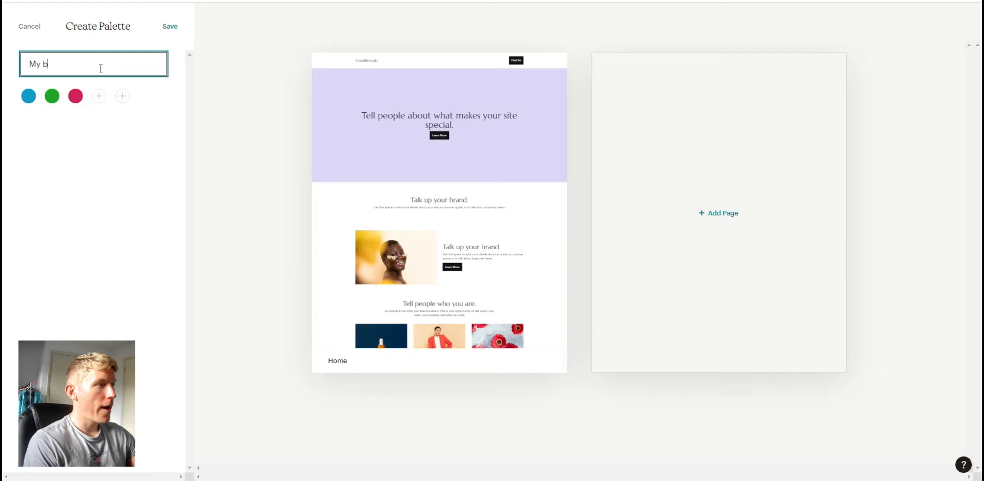
pyautogui.write('rand')
pyautogui.click(170, 26)
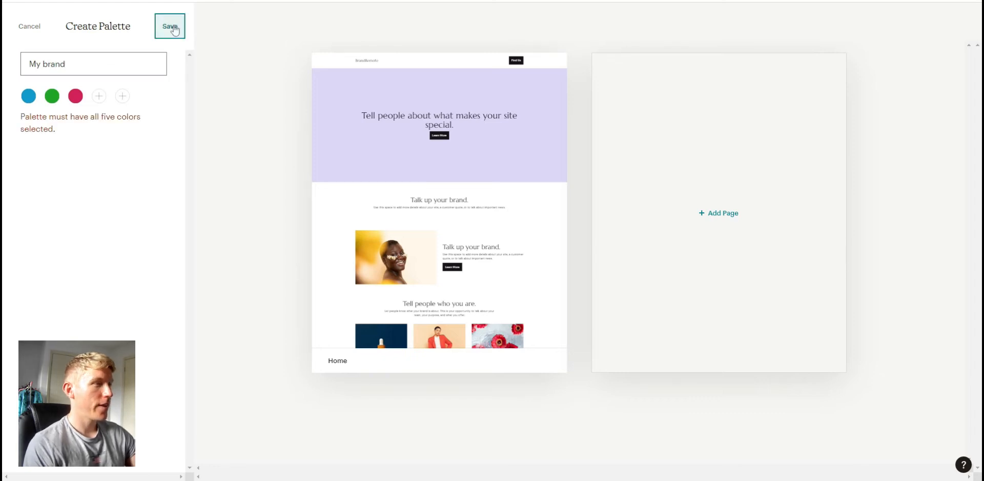
# - Add a light periwinkle blue as the palette's fourth color
pyautogui.click(99, 98)
pyautogui.moveTo(124, 148)
pyautogui.mouseDown()
pyautogui.moveTo(134, 138)
pyautogui.moveTo(155, 170)
pyautogui.moveTo(96, 198)
pyautogui.moveTo(65, 228)
pyautogui.mouseUp()
pyautogui.click(71, 235)
pyautogui.moveTo(120, 170)
pyautogui.mouseDown()
pyautogui.moveTo(122, 196)
pyautogui.moveTo(133, 174)
pyautogui.moveTo(131, 127)
pyautogui.moveTo(86, 146)
pyautogui.mouseUp()
pyautogui.click(52, 129)
pyautogui.click(112, 235)
pyautogui.click(114, 303)
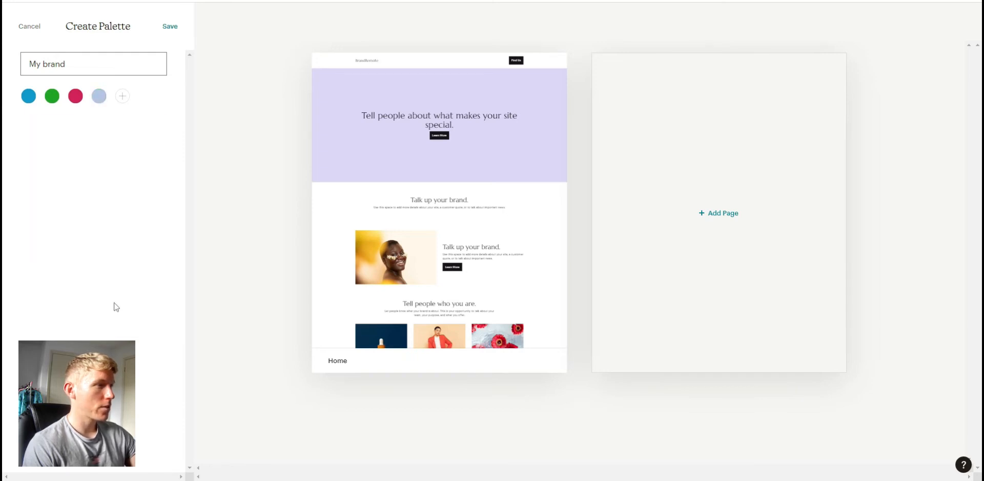
# - Add a dark blue fifth color, hex 304697, and save the palette
pyautogui.click(123, 96)
pyautogui.click(121, 172)
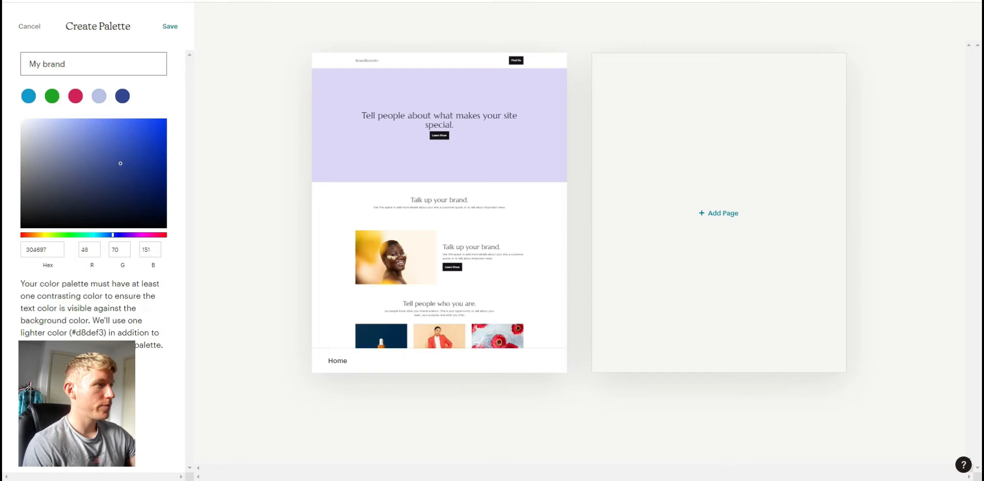
pyautogui.click(169, 26)
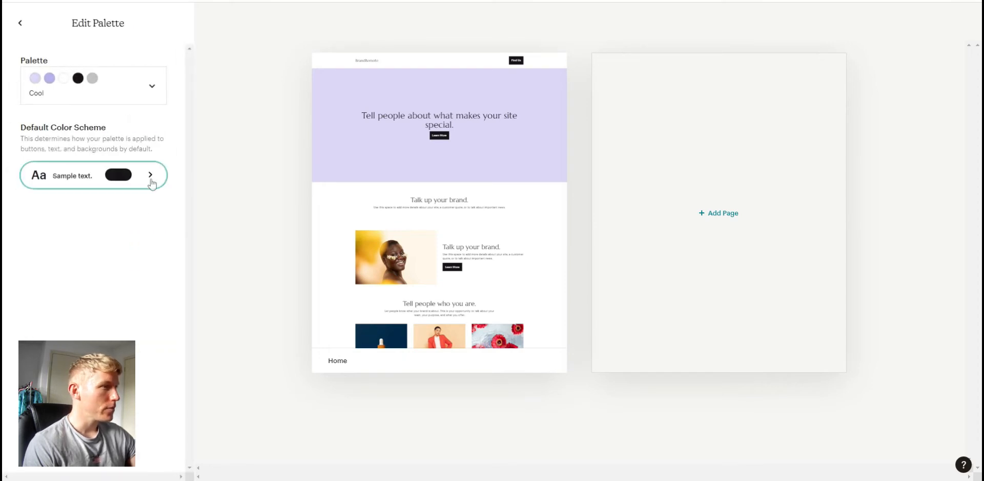
# - Apply the custom "My brand" palette to the site from the Styles palette settings
pyautogui.click(149, 178)
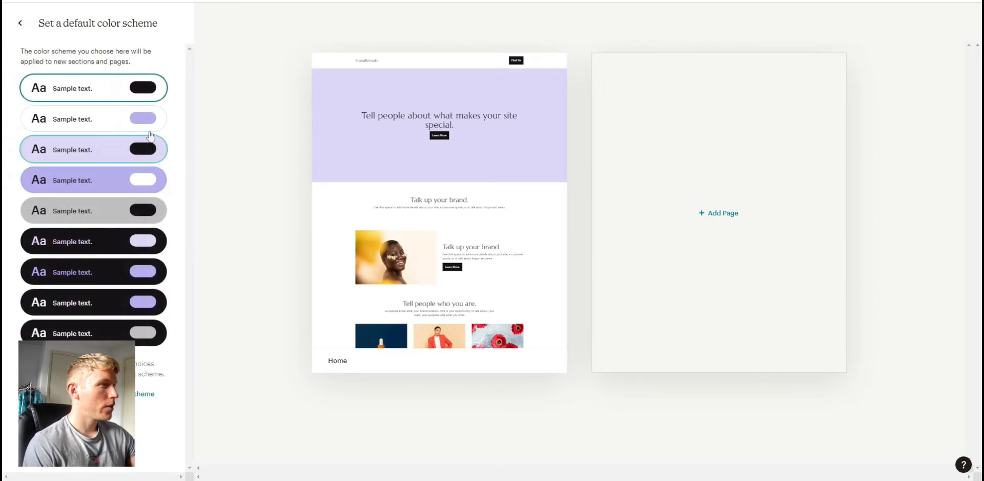
pyautogui.click(21, 23)
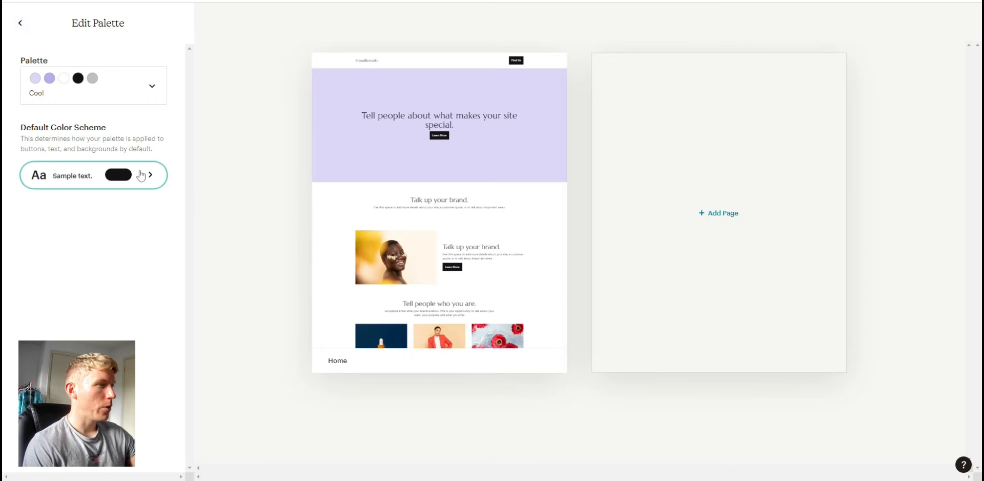
pyautogui.click(22, 24)
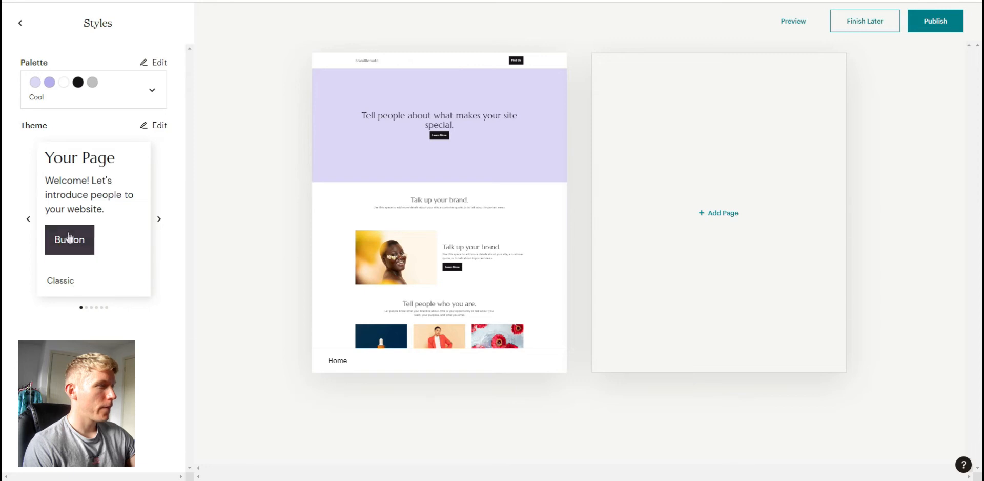
pyautogui.click(20, 24)
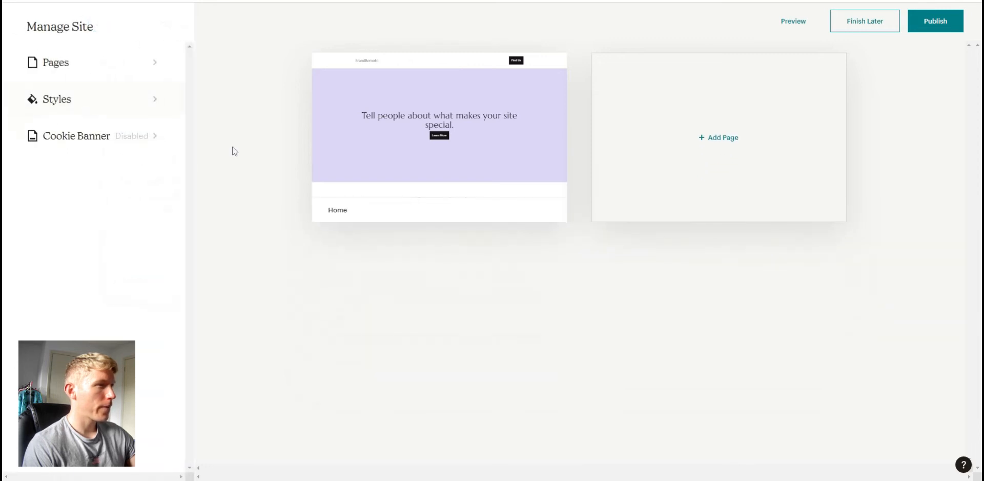
pyautogui.click(138, 101)
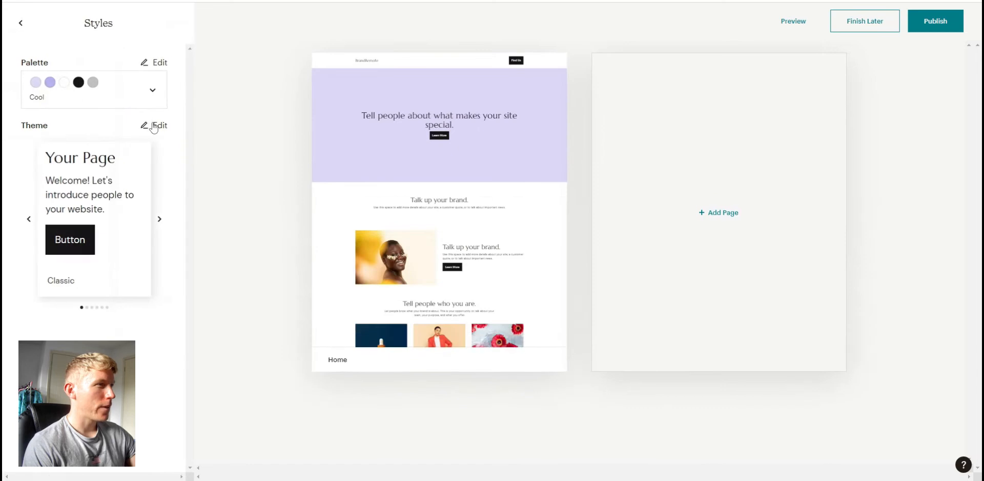
pyautogui.click(148, 64)
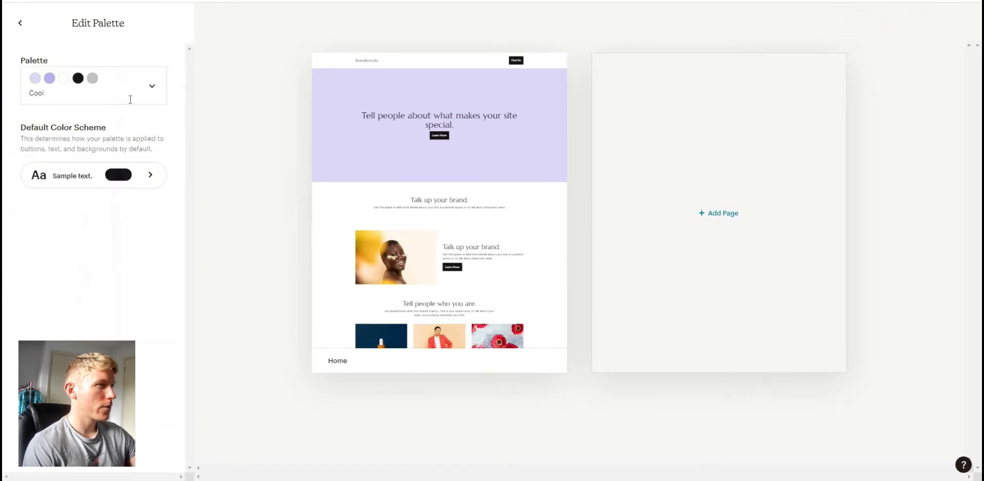
pyautogui.click(149, 86)
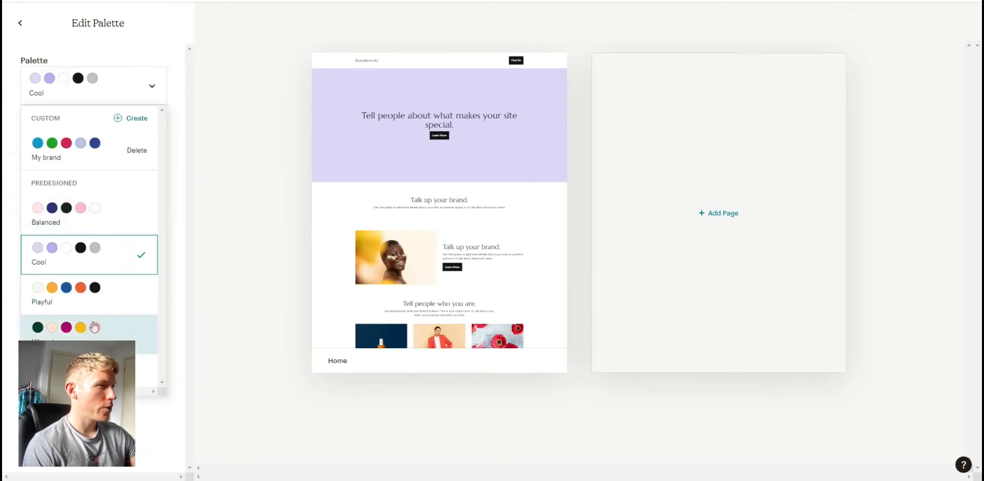
pyautogui.click(100, 164)
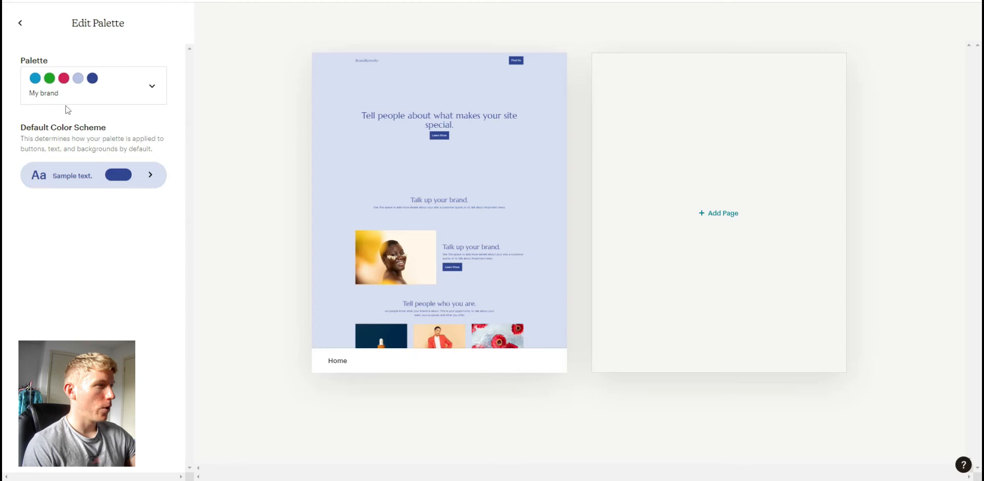
# - Return to site management and open the Home page for editing
pyautogui.click(21, 23)
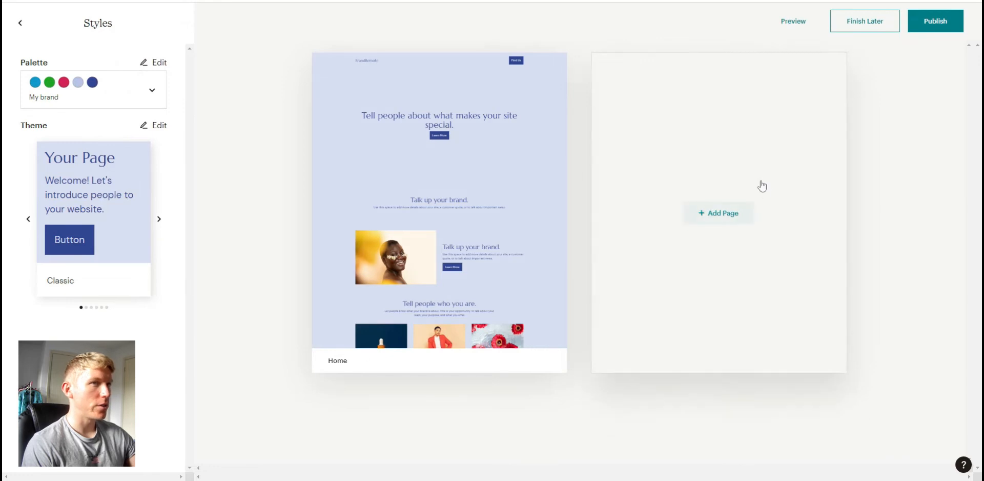
pyautogui.click(19, 23)
pyautogui.moveTo(430, 186)
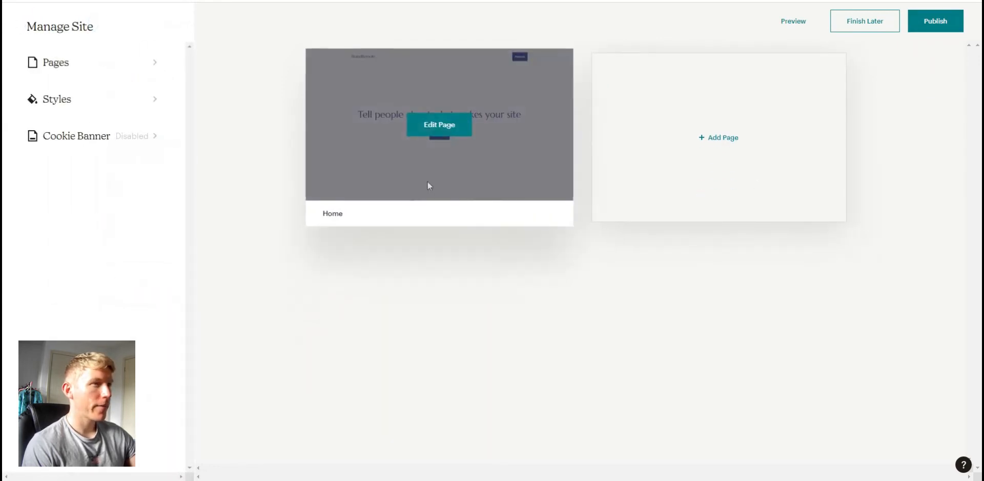
pyautogui.click(444, 128)
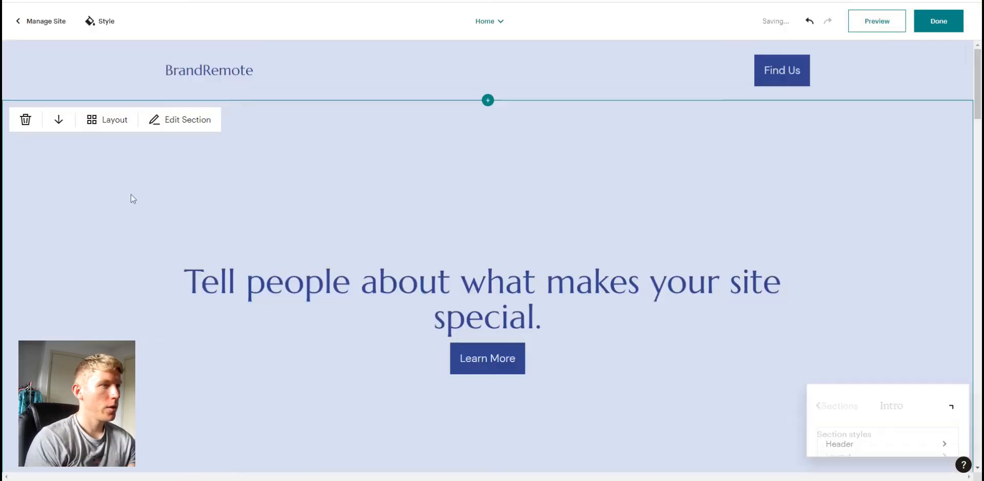
# - Change the intro section's background to the crimson color from the new palette, then close the background panel
pyautogui.click(949, 174)
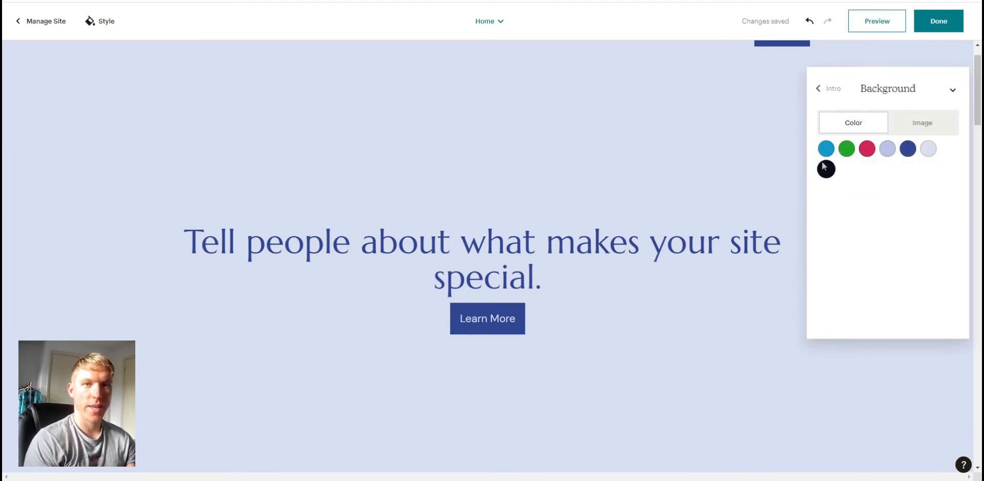
pyautogui.click(862, 152)
pyautogui.moveTo(757, 237)
pyautogui.scroll(-3, 743, 246)
pyautogui.scroll(3, 720, 264)
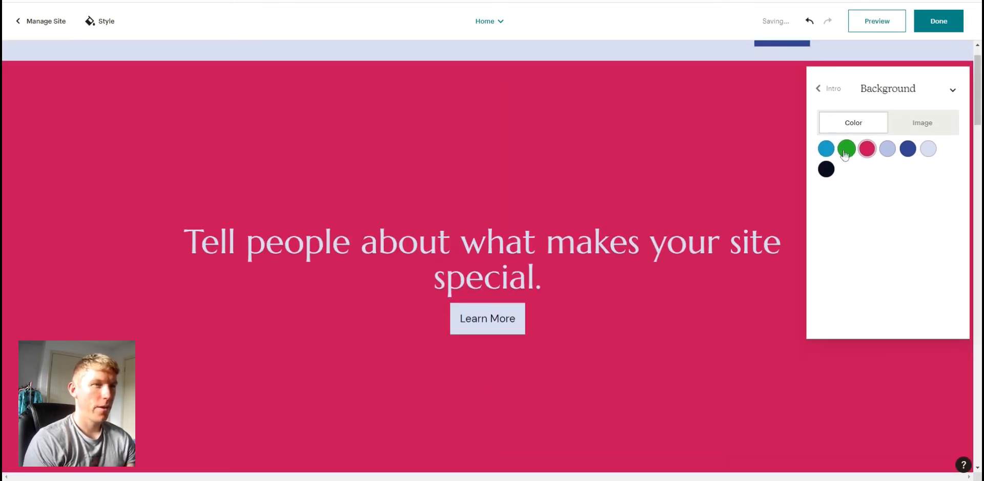
pyautogui.click(845, 152)
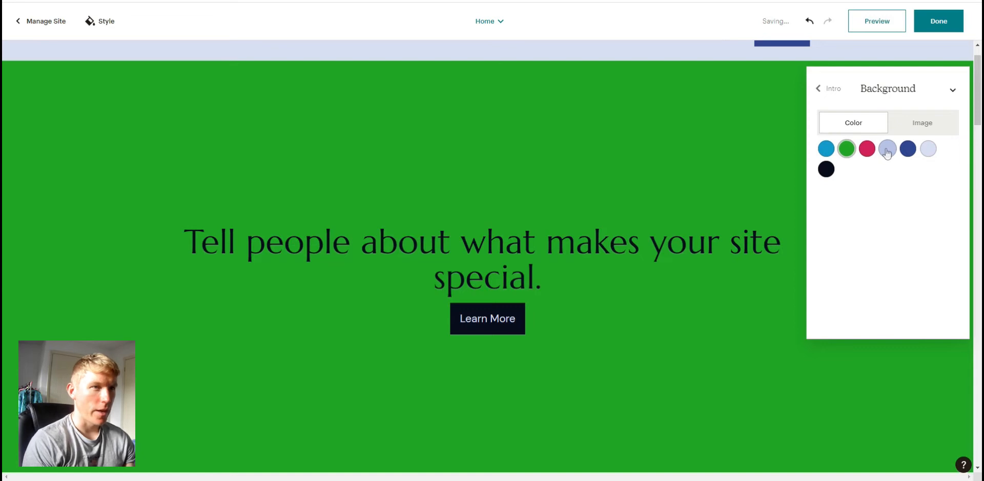
pyautogui.click(887, 150)
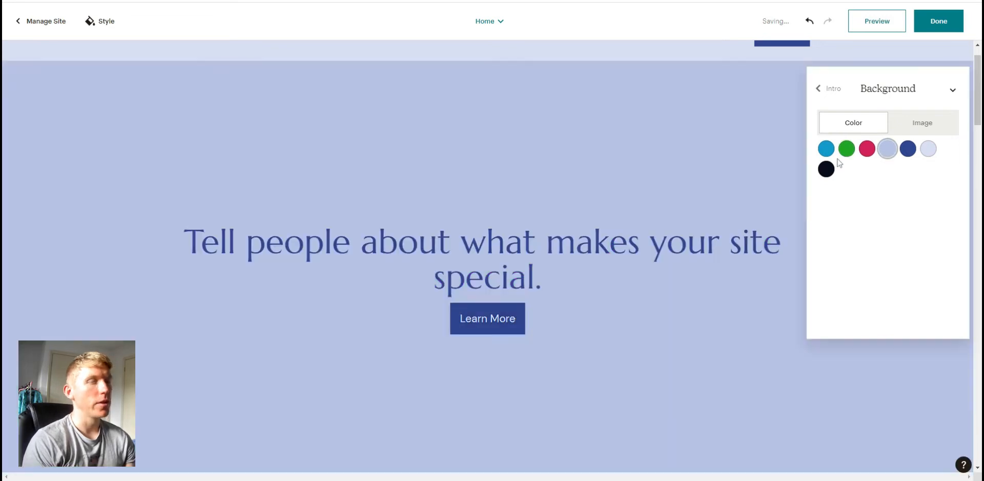
pyautogui.click(867, 150)
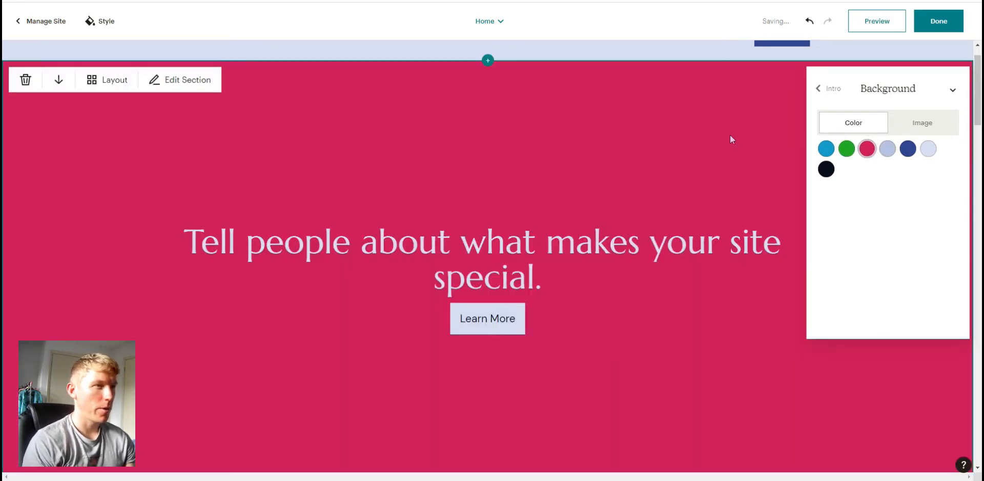
pyautogui.click(953, 93)
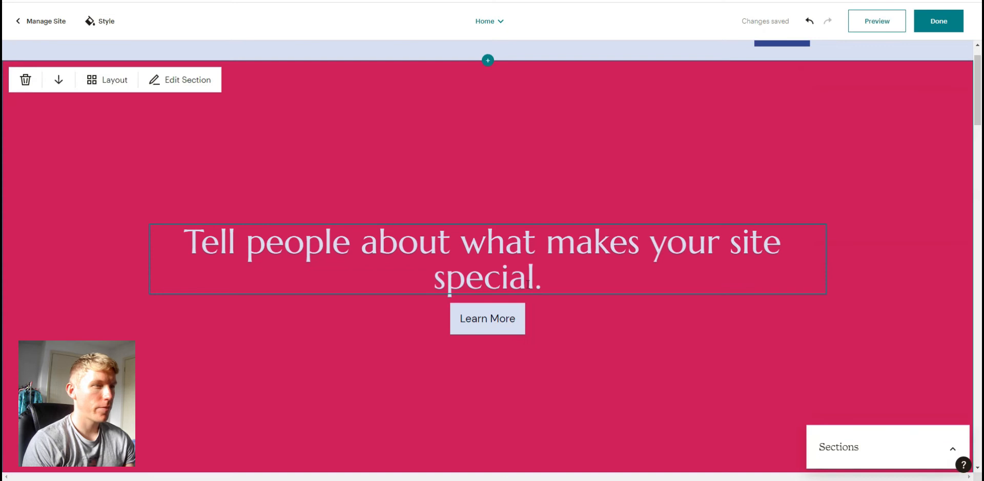
pyautogui.click(488, 318)
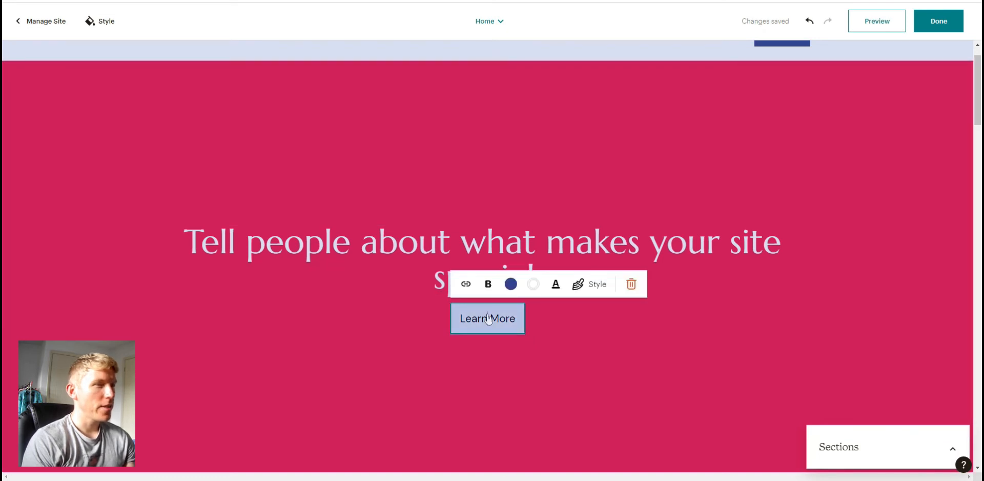
pyautogui.click(466, 285)
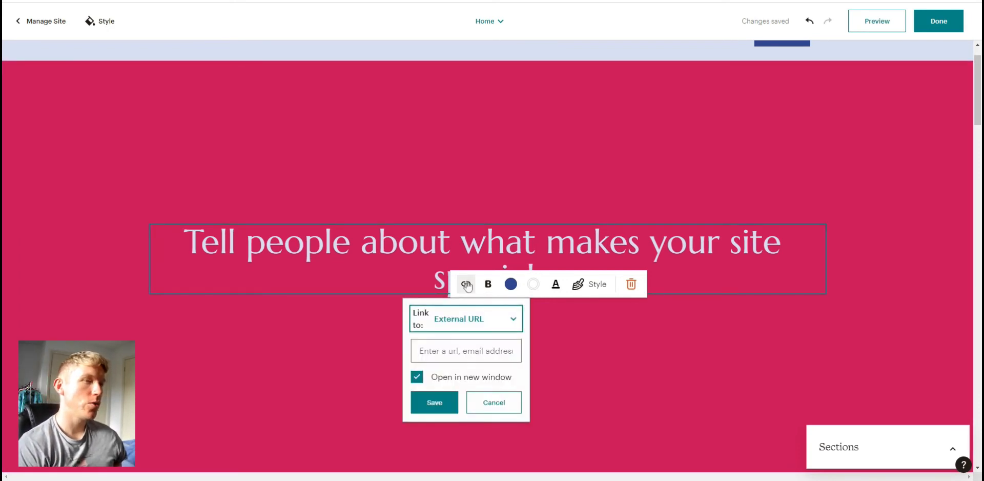
pyautogui.click(459, 354)
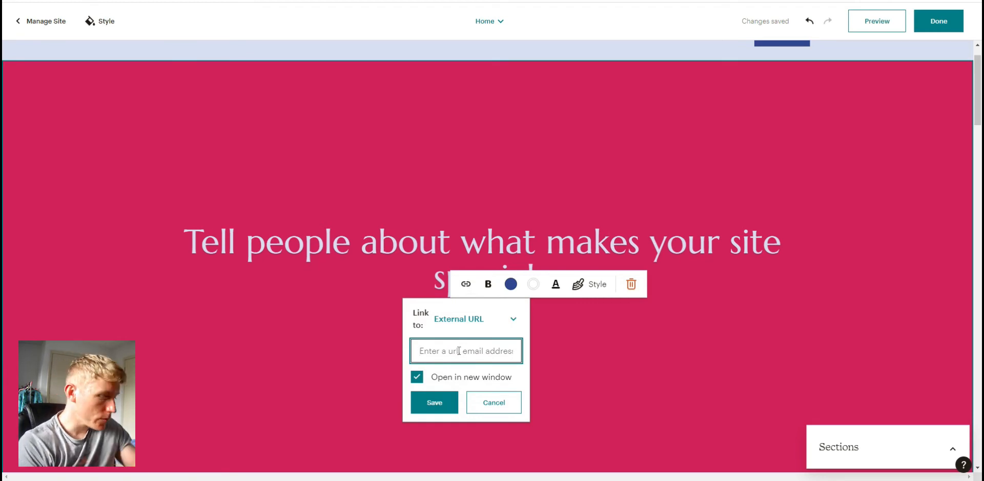
pyautogui.write('www')
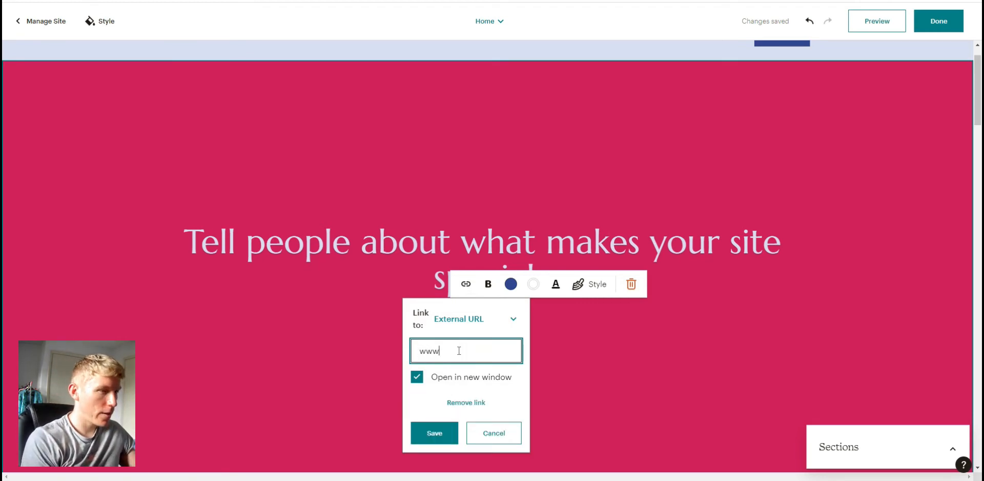
pyautogui.write('.google.com')
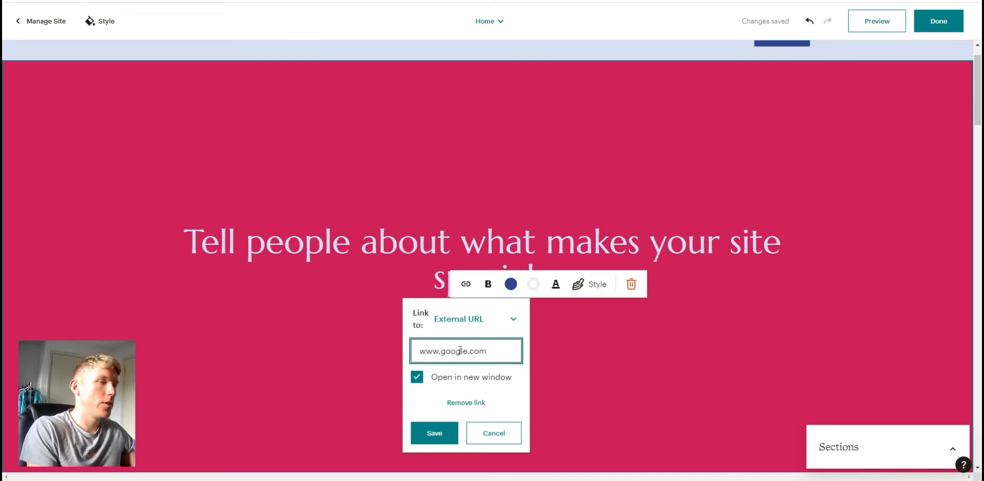
# - Switch the Learn More button's link target to the Home page
pyautogui.click(511, 325)
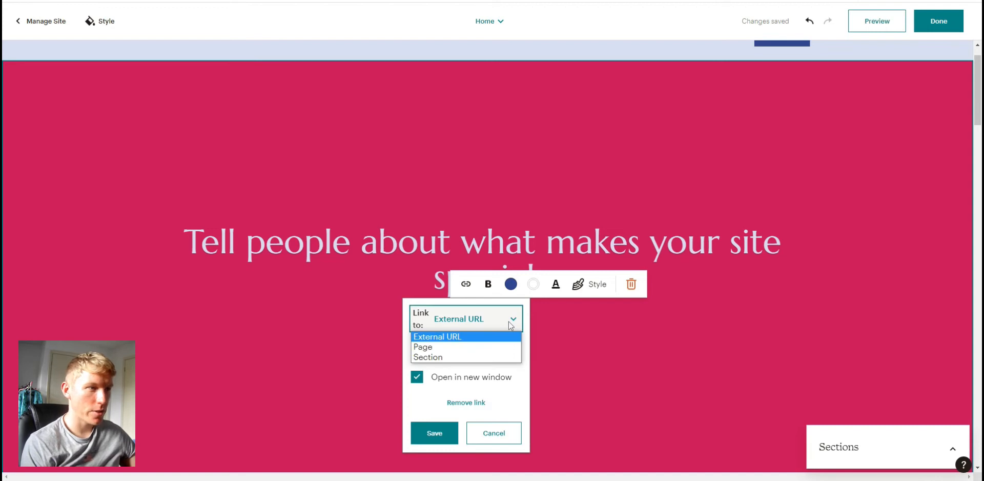
pyautogui.click(452, 351)
pyautogui.click(486, 351)
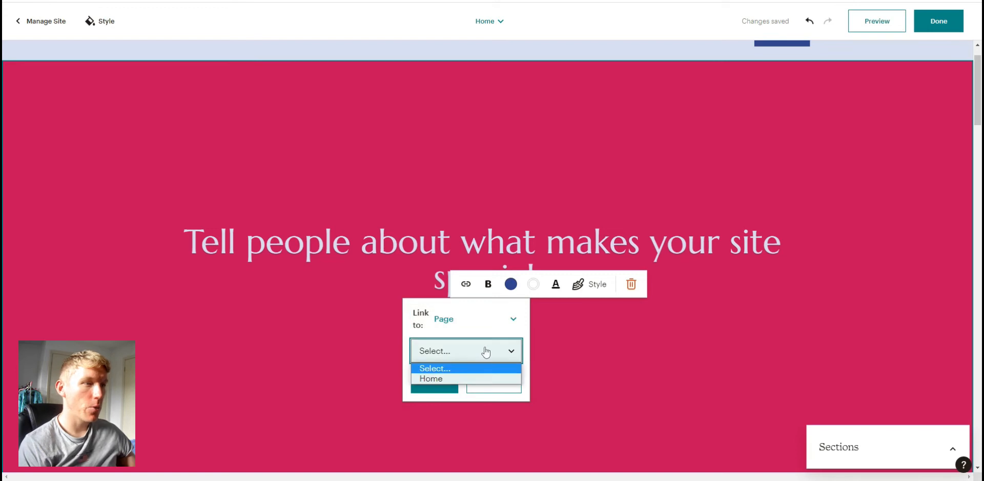
pyautogui.click(448, 379)
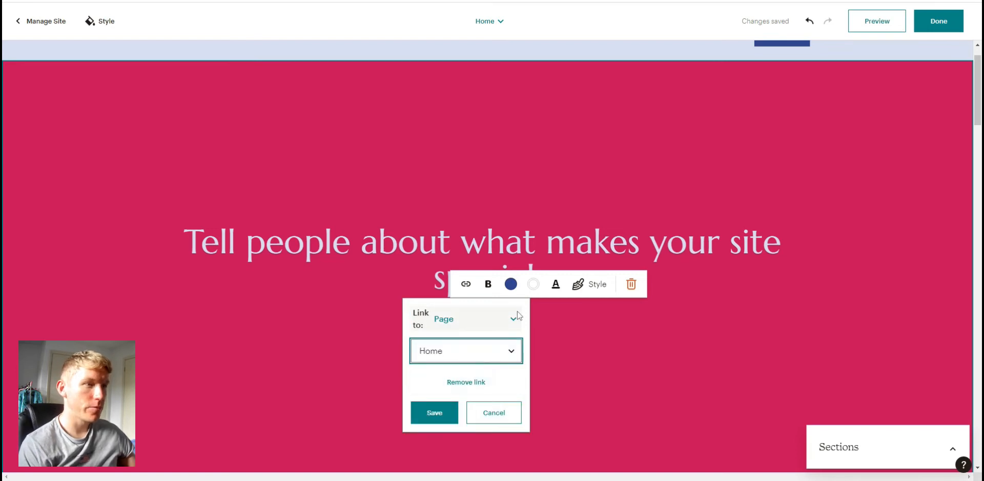
# - Link the Learn More button to the Subscribe section instead and save the link
pyautogui.click(513, 318)
pyautogui.click(454, 357)
pyautogui.click(488, 351)
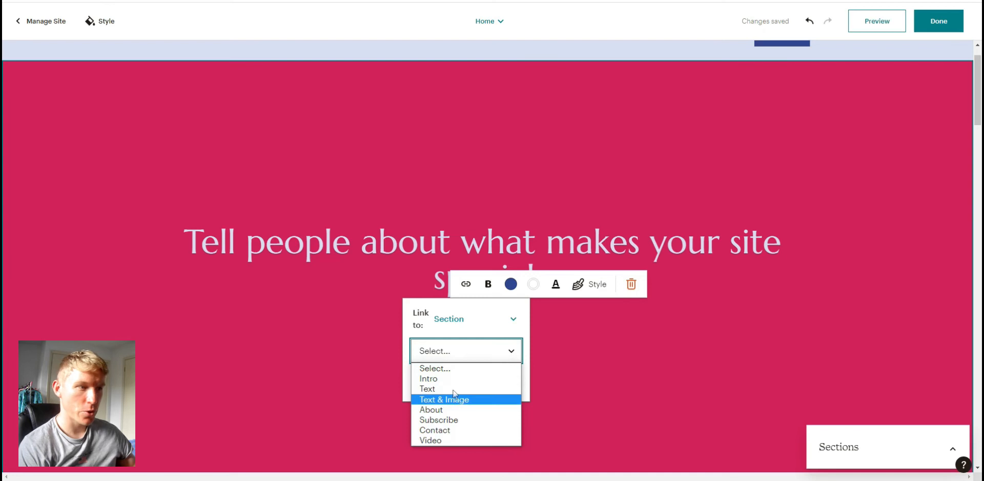
pyautogui.click(456, 420)
pyautogui.click(430, 414)
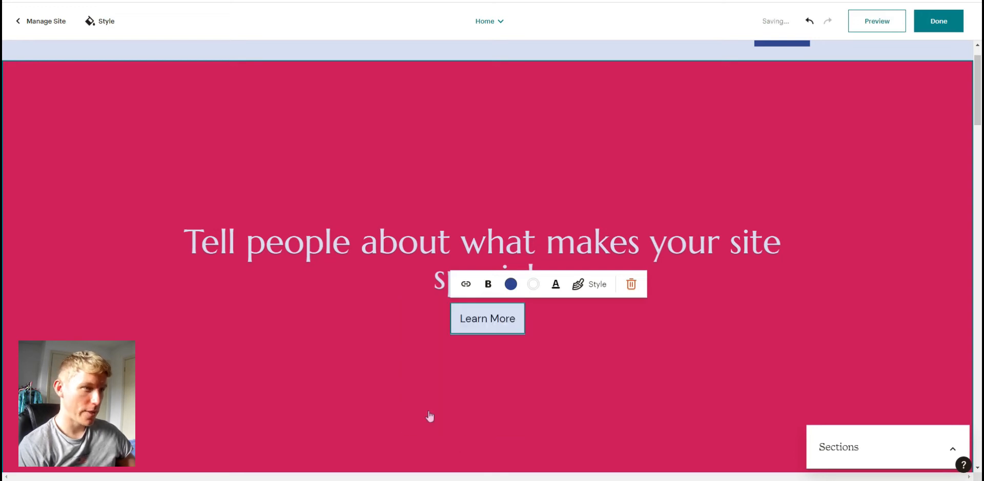
# - Preview the site and test that the Learn More button jumps to the Subscribe section, then exit preview
pyautogui.rightClick(873, 26)
pyautogui.click(752, 121)
pyautogui.click(877, 21)
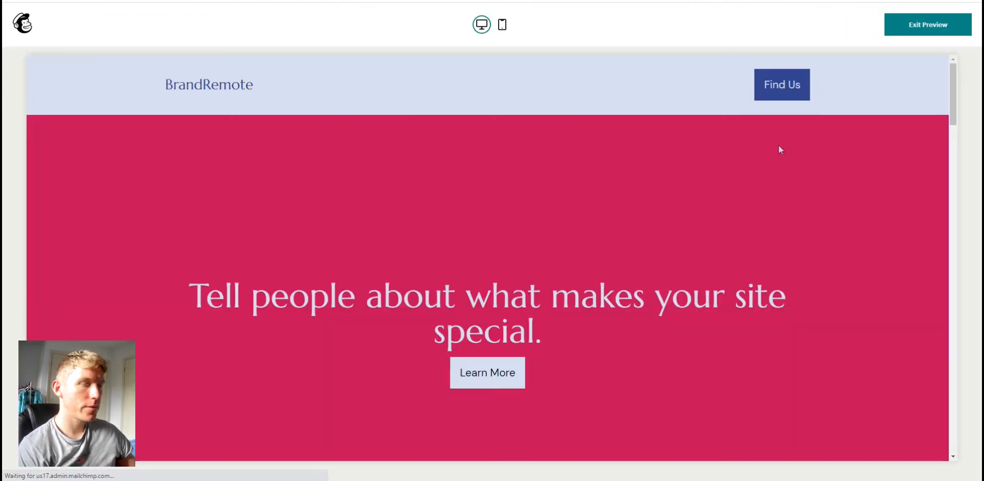
pyautogui.click(488, 376)
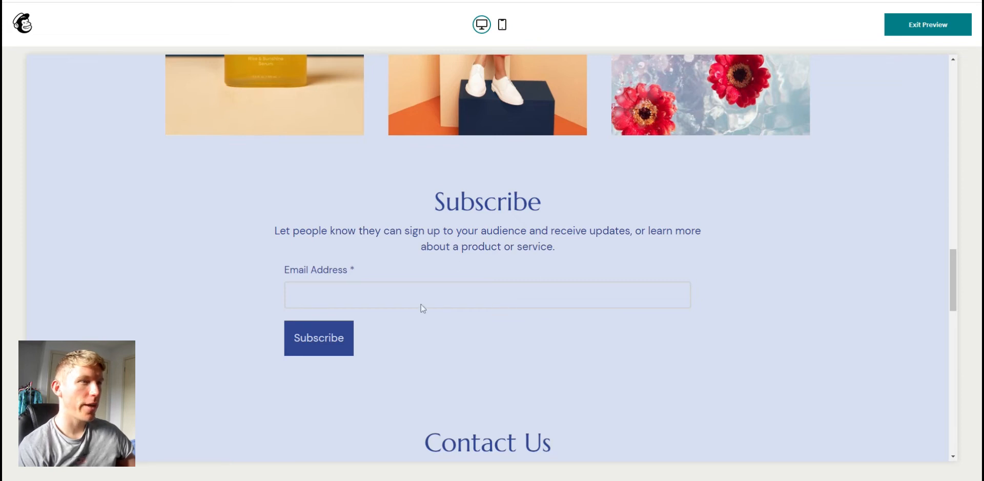
pyautogui.click(910, 27)
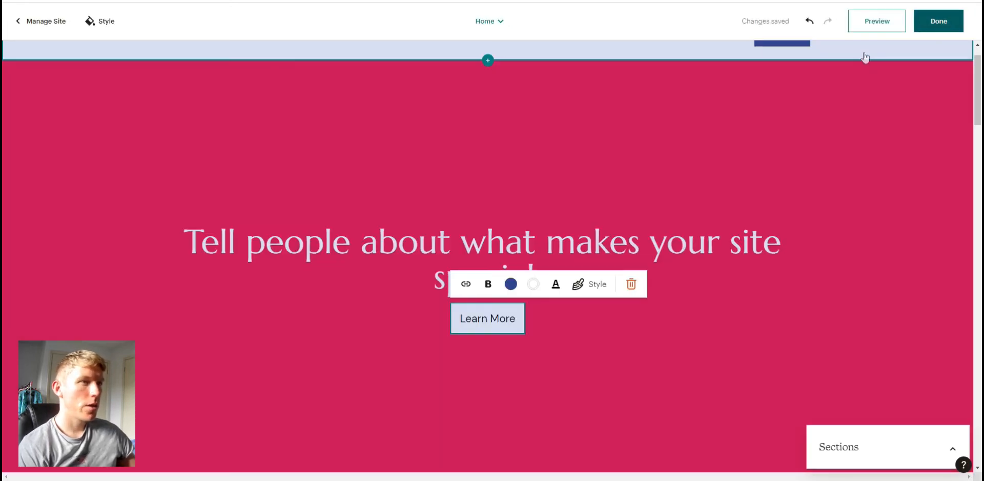
# - Set the Learn More button's background color to green from the palette
pyautogui.click(753, 330)
pyautogui.click(499, 308)
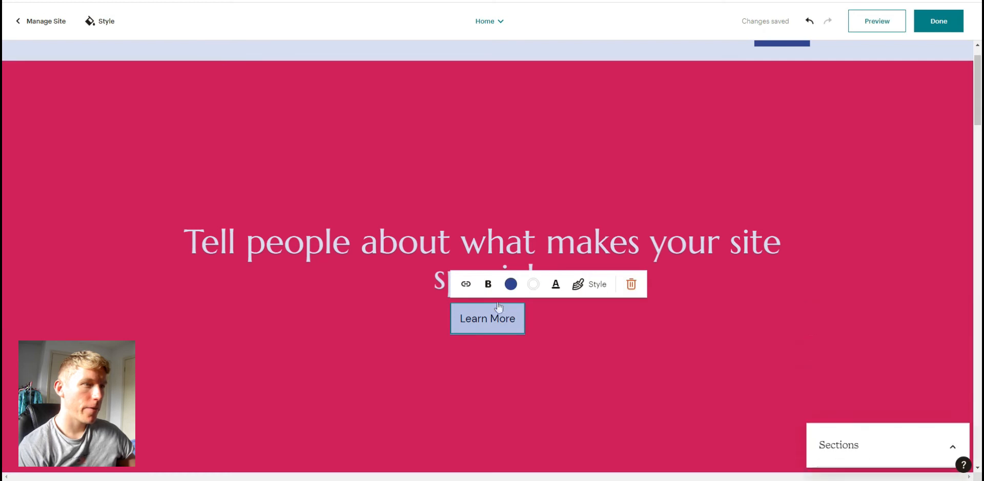
pyautogui.click(511, 285)
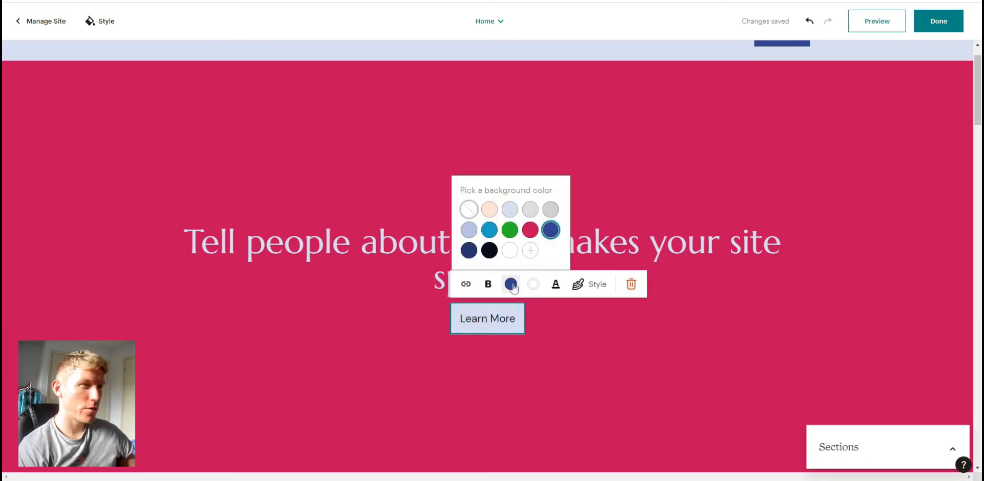
pyautogui.click(490, 250)
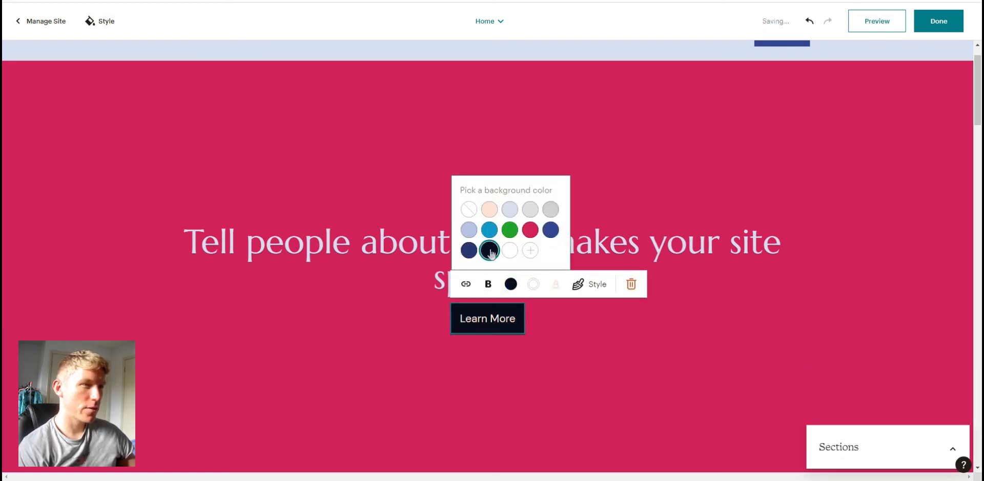
pyautogui.click(529, 231)
pyautogui.click(510, 230)
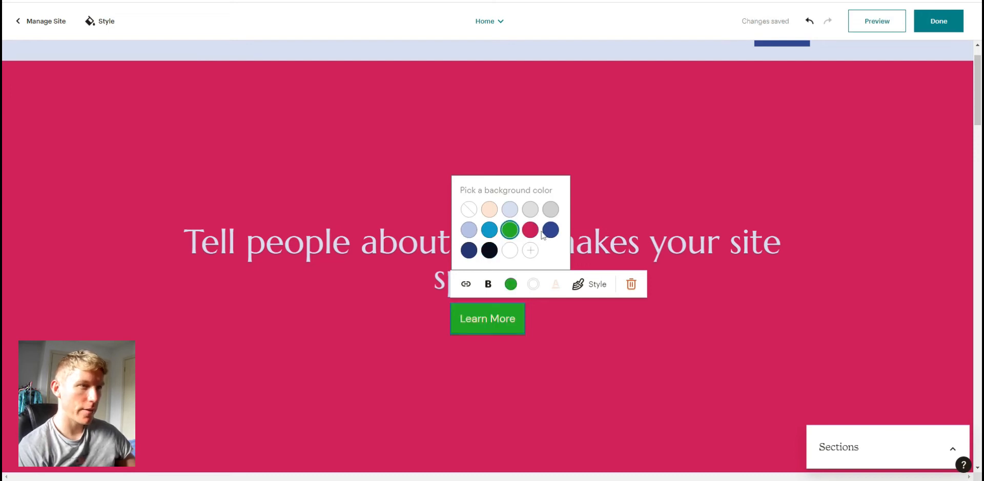
pyautogui.click(564, 367)
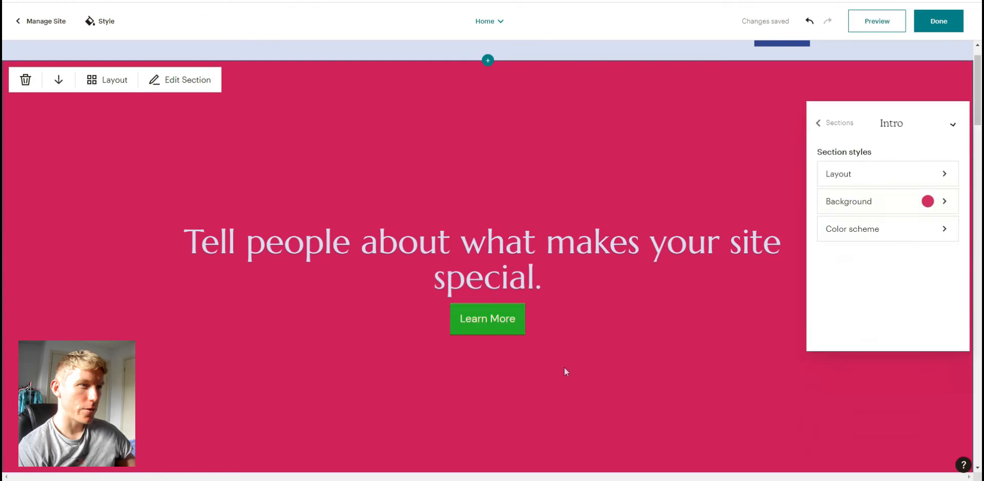
# - Set the Learn More button's border size to 5 and corner radius to 10
pyautogui.click(502, 316)
pyautogui.click(596, 284)
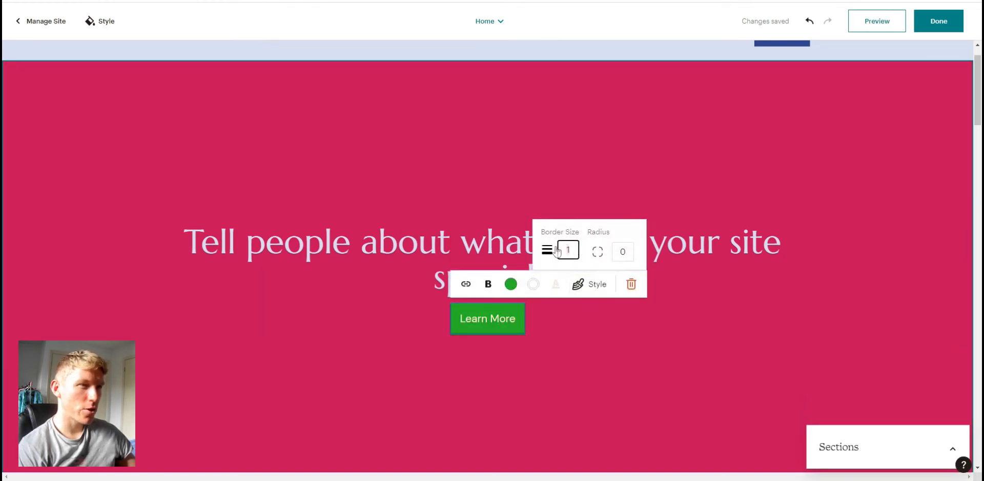
pyautogui.write('5')
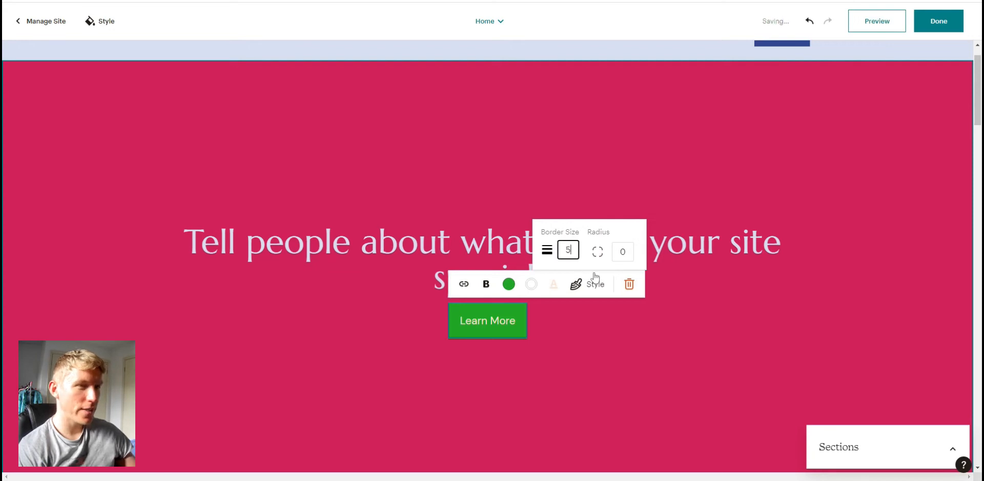
pyautogui.click(607, 332)
pyautogui.click(522, 332)
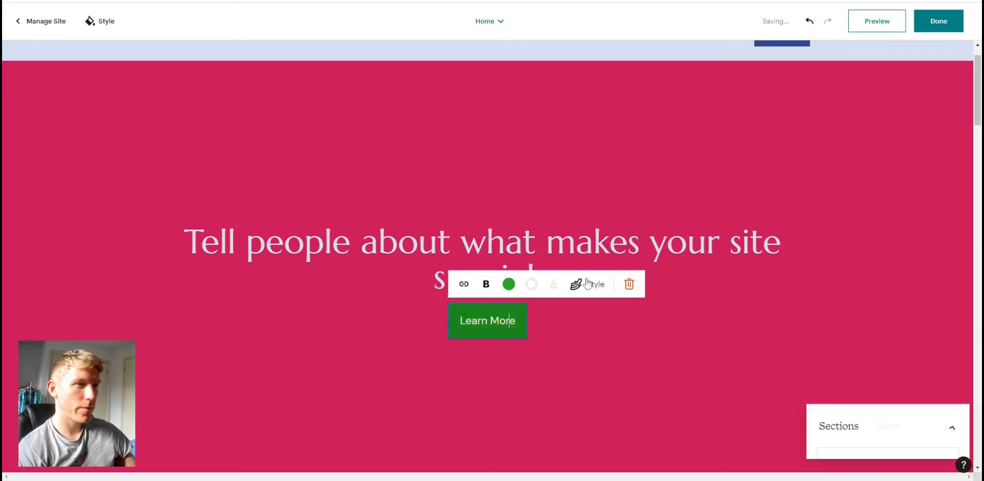
pyautogui.click(589, 287)
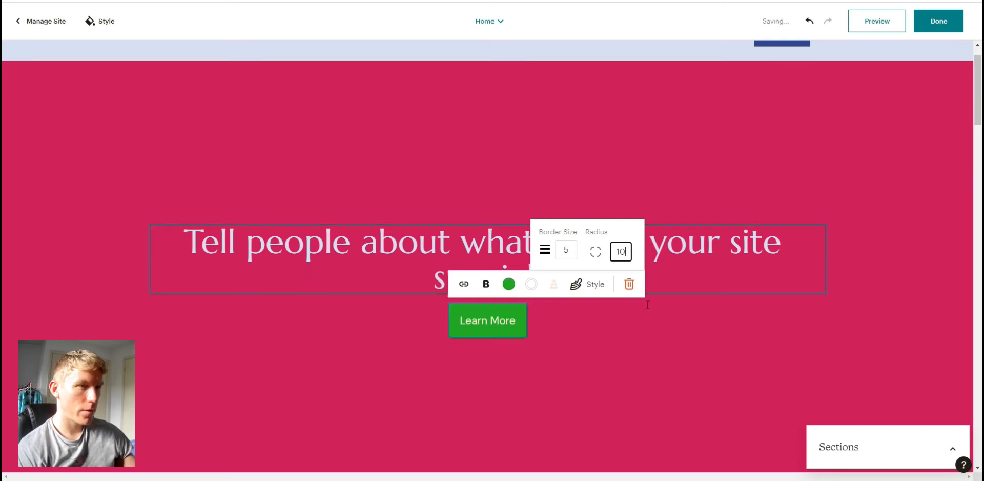
pyautogui.click(632, 357)
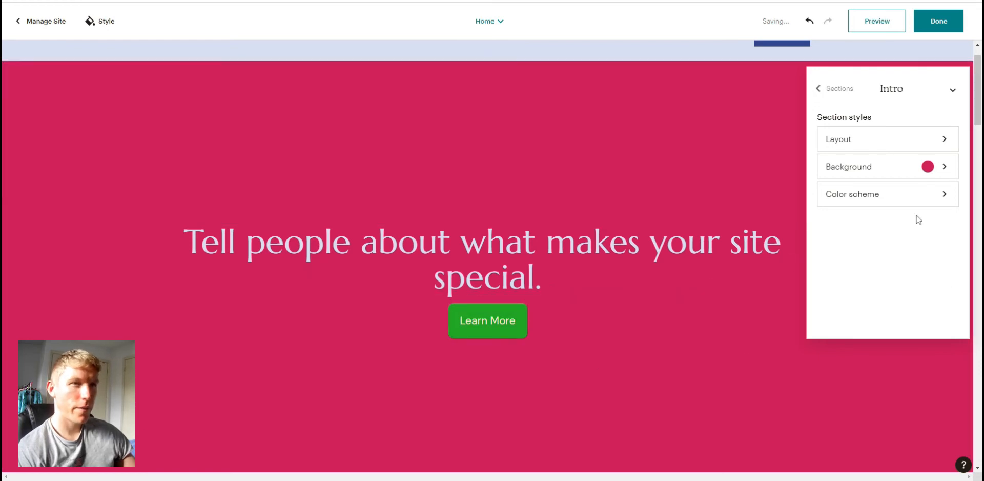
pyautogui.click(558, 287)
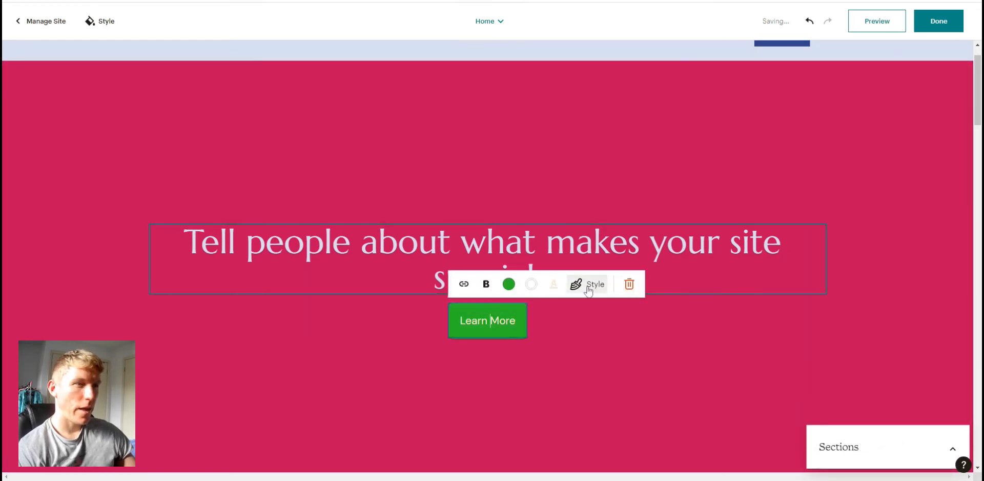
pyautogui.click(566, 358)
pyautogui.click(470, 329)
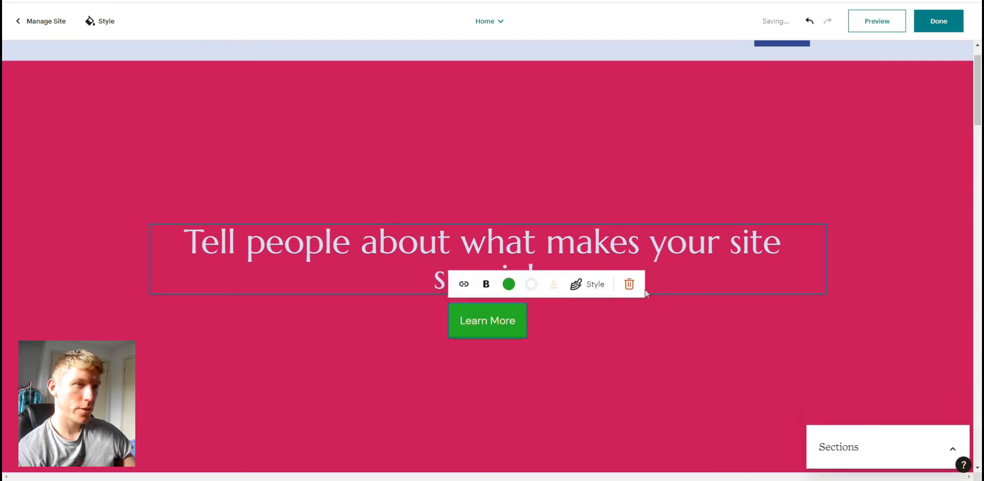
pyautogui.click(580, 413)
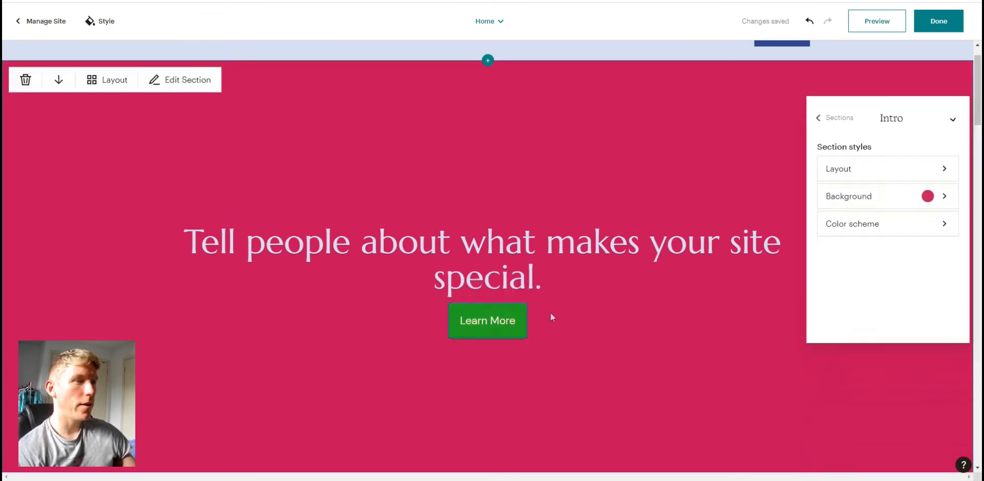
pyautogui.scroll(-3, 513, 317)
pyautogui.scroll(4, 435, 245)
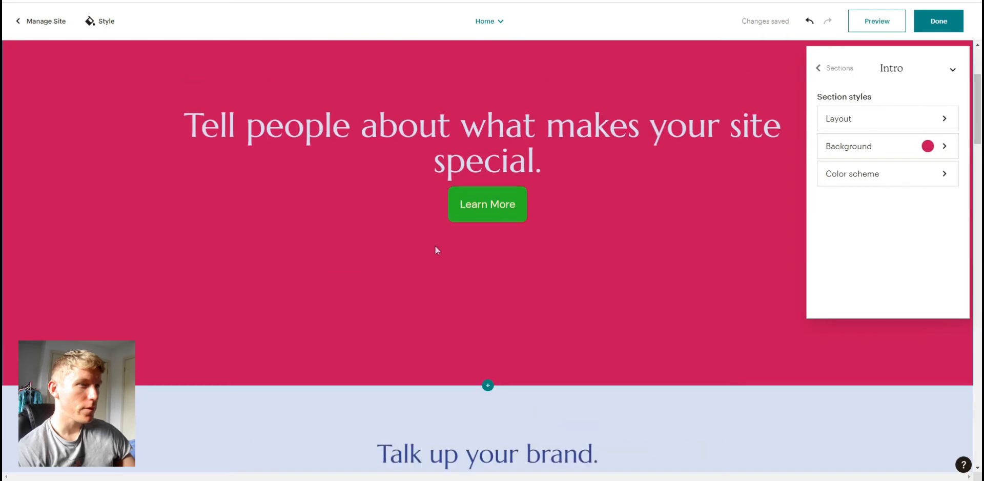
pyautogui.scroll(-2, 432, 249)
pyautogui.scroll(-2, 431, 250)
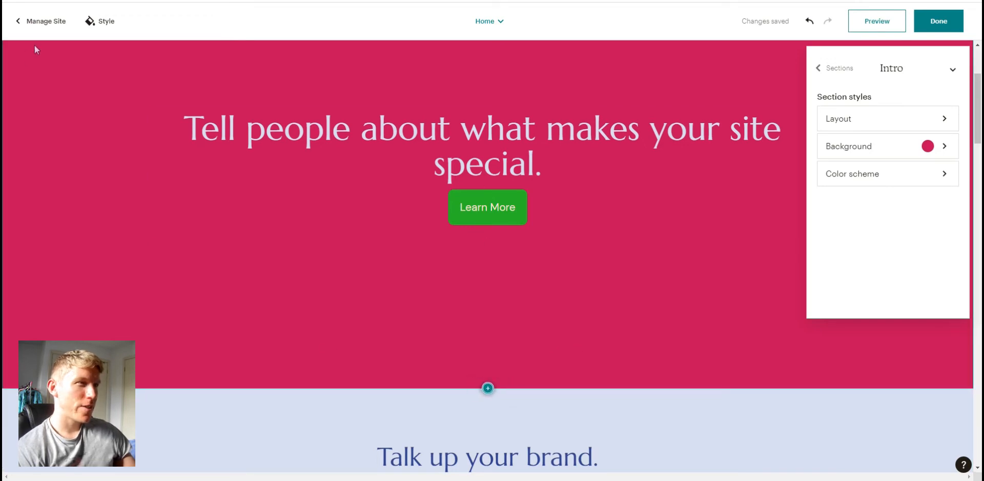
pyautogui.scroll(2, 809, 333)
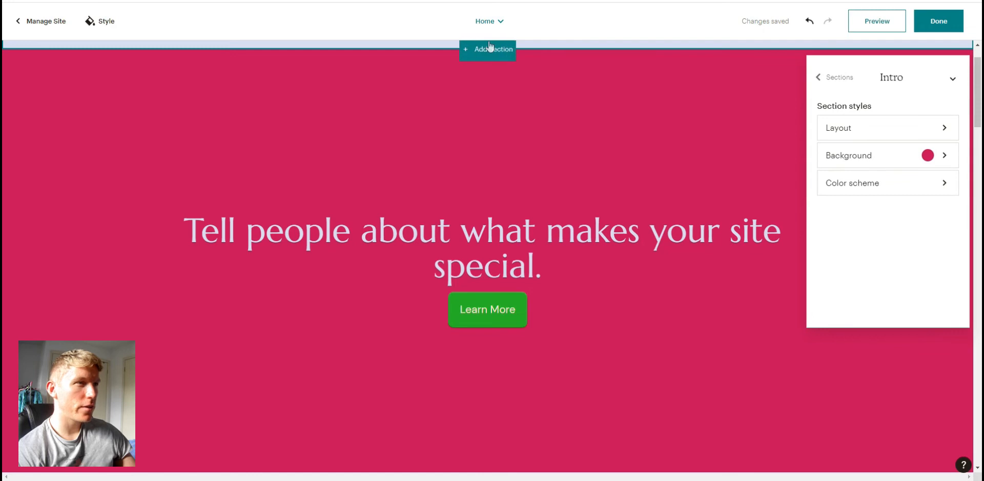
pyautogui.scroll(1, 492, 71)
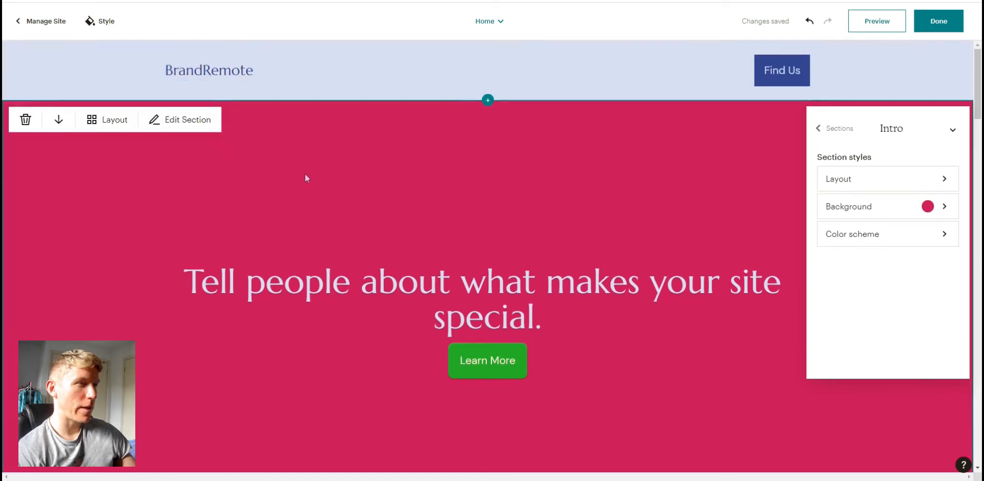
# - Change the header section's layout to the centered logo-only option and close the layout panel
pyautogui.click(223, 67)
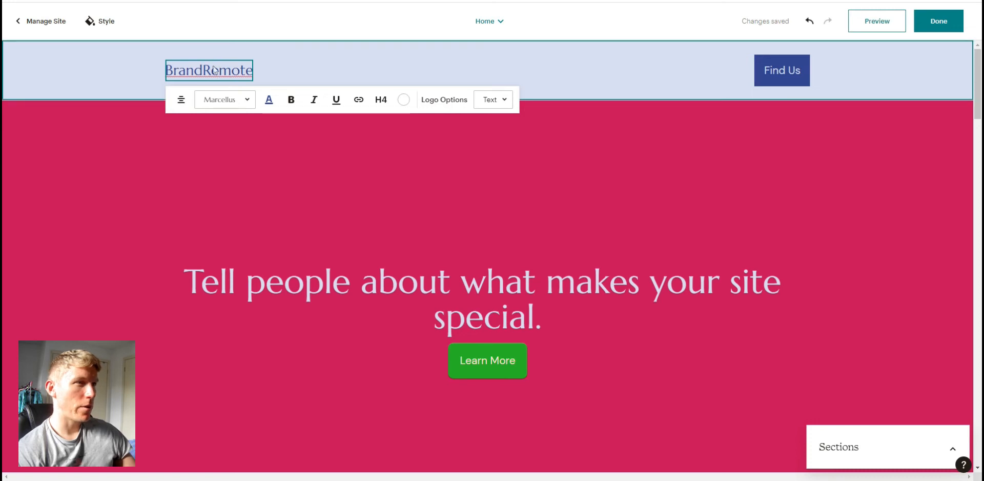
pyautogui.doubleClick(218, 71)
pyautogui.click(295, 232)
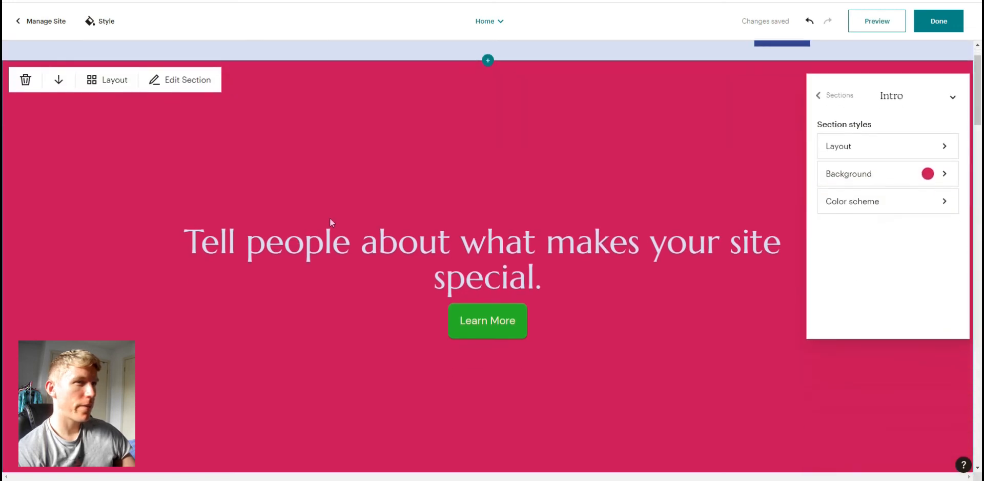
pyautogui.scroll(1, 228, 146)
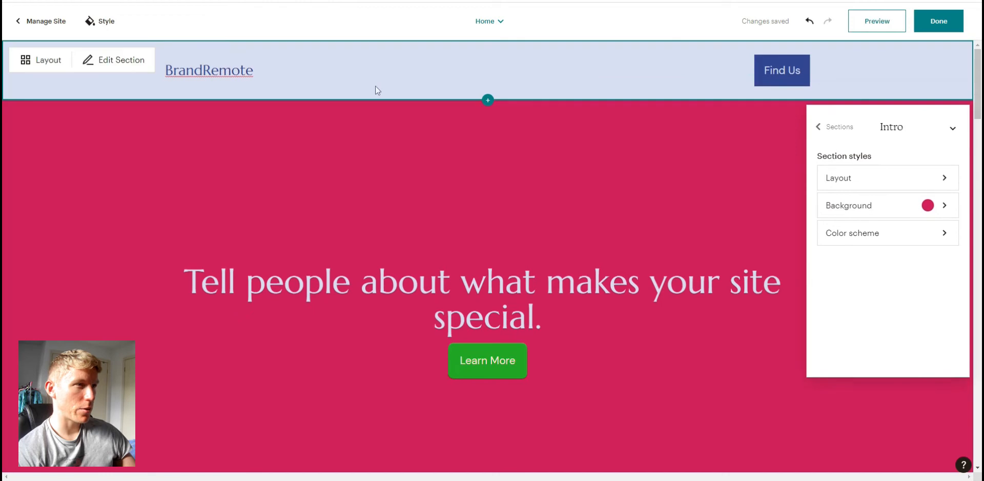
pyautogui.click(208, 70)
pyautogui.click(92, 116)
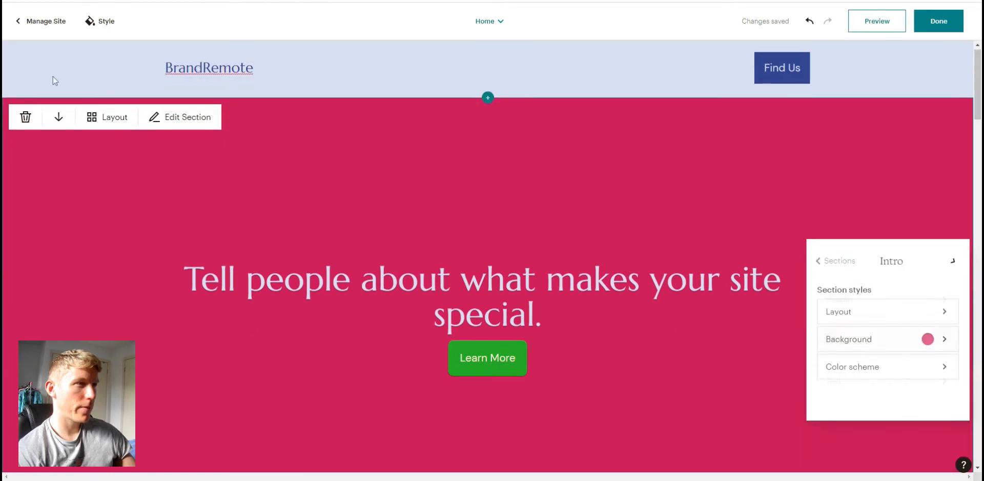
pyautogui.scroll(1, 50, 62)
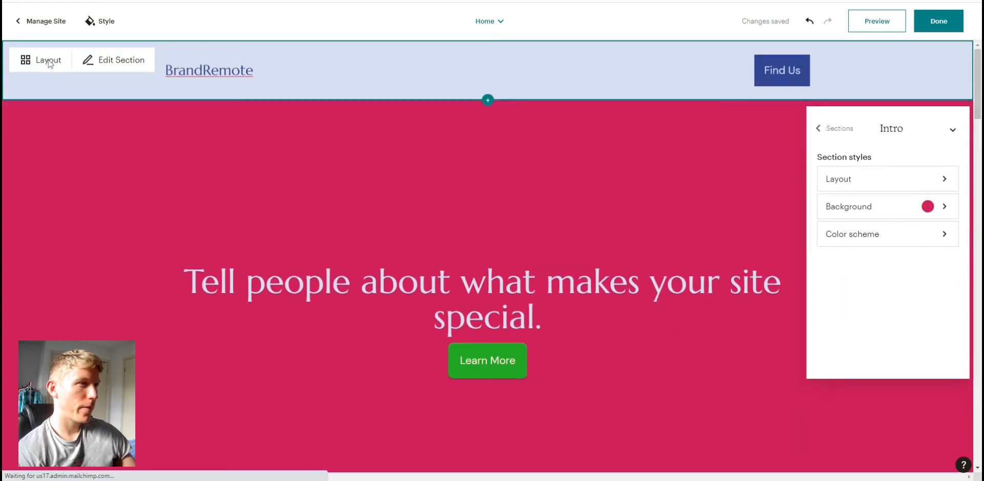
pyautogui.click(48, 61)
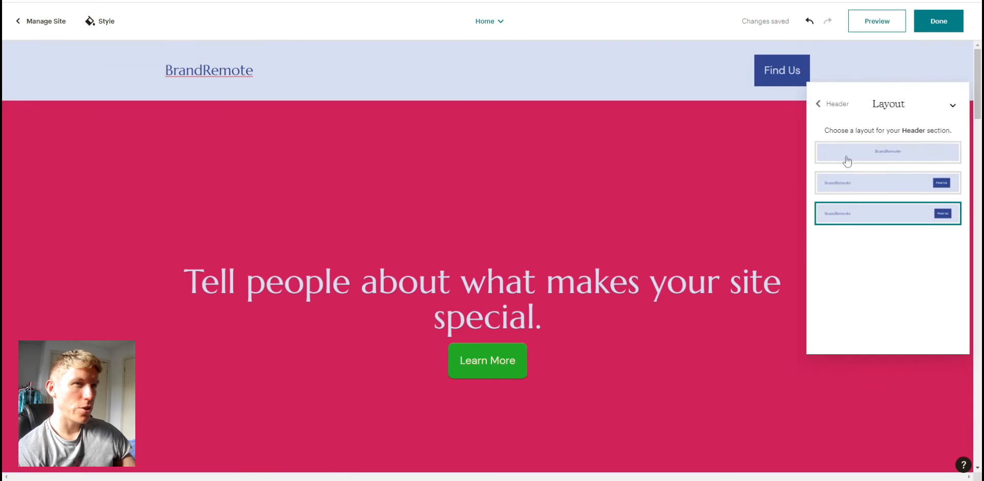
pyautogui.click(893, 162)
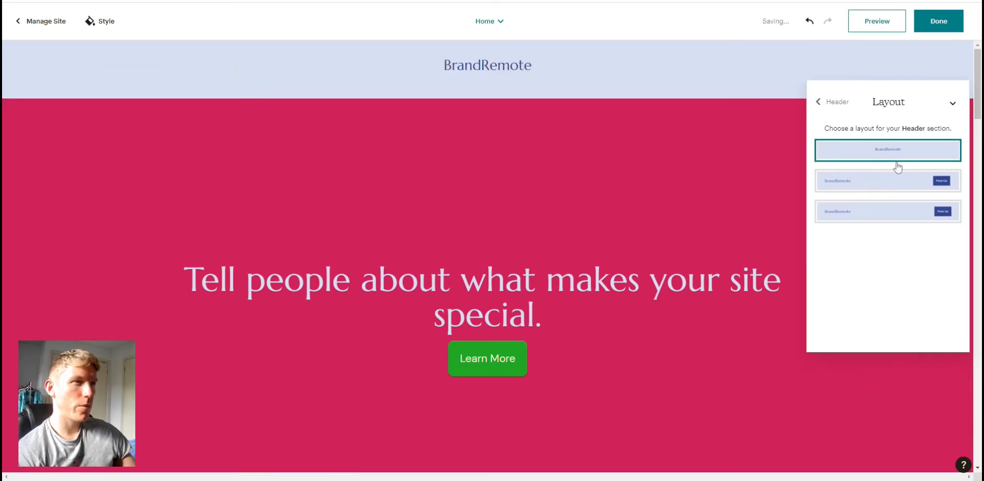
pyautogui.click(819, 102)
pyautogui.click(952, 103)
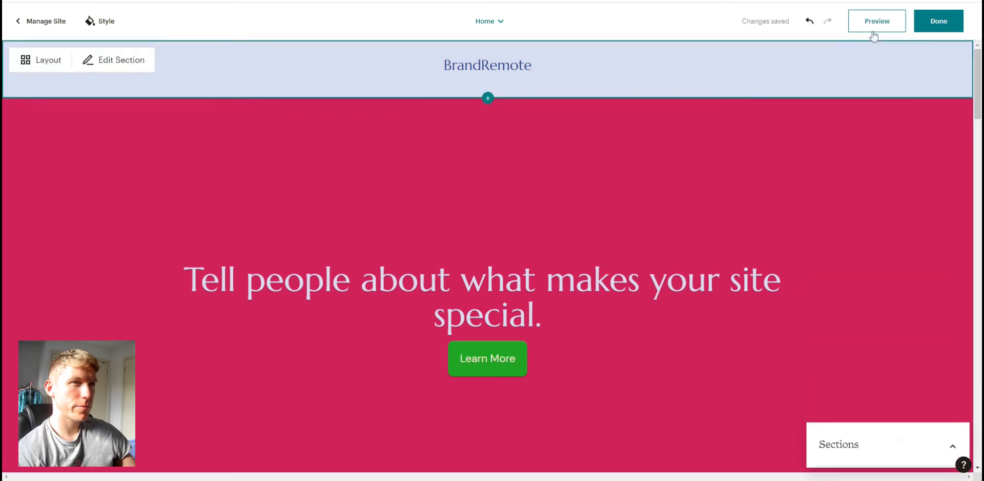
# - Replace the Text & Image section's photo with the rainbow lake image from Content Studio
pyautogui.scroll(-9, 547, 228)
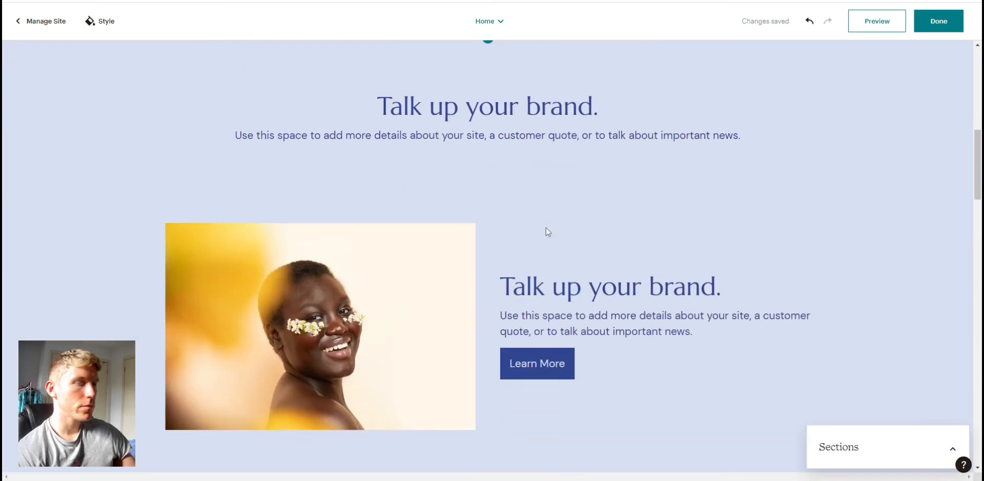
pyautogui.click(358, 292)
pyautogui.scroll(-2, 364, 293)
pyautogui.scroll(2, 386, 302)
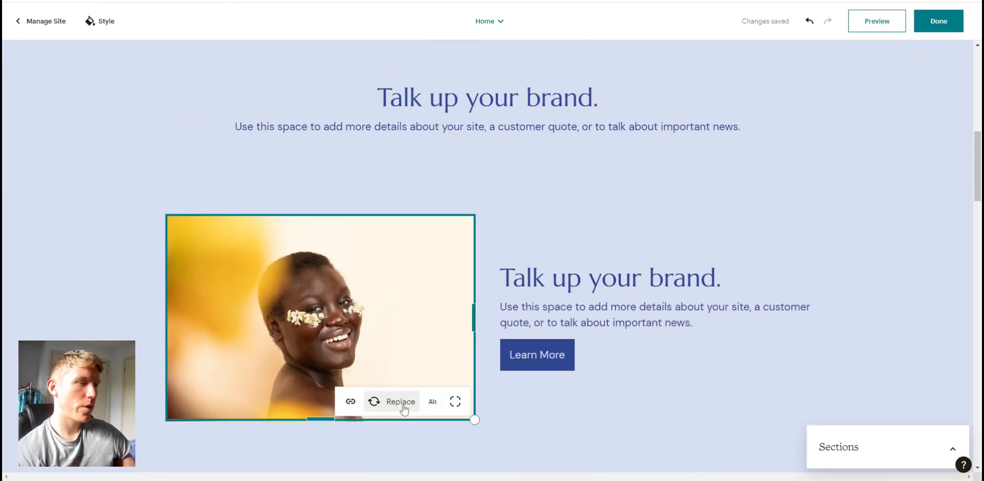
pyautogui.click(403, 403)
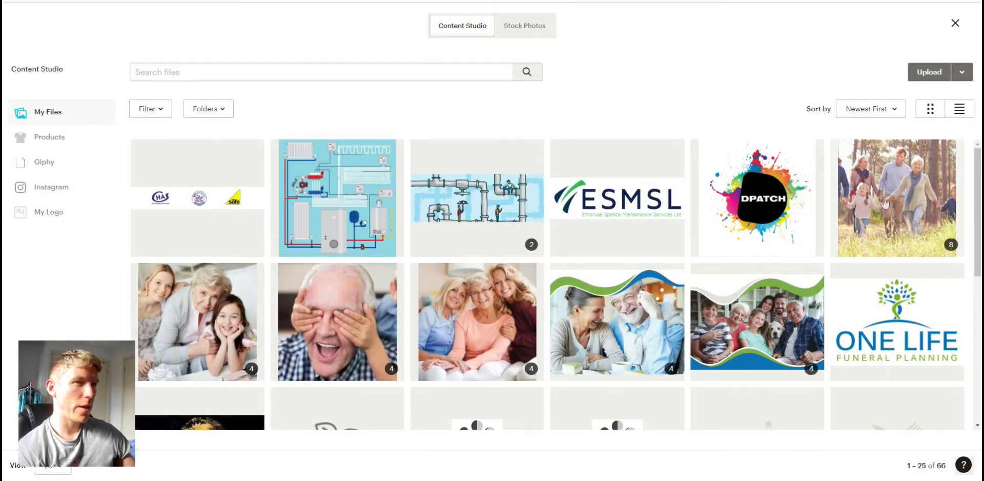
pyautogui.scroll(-5, 885, 202)
pyautogui.click(618, 313)
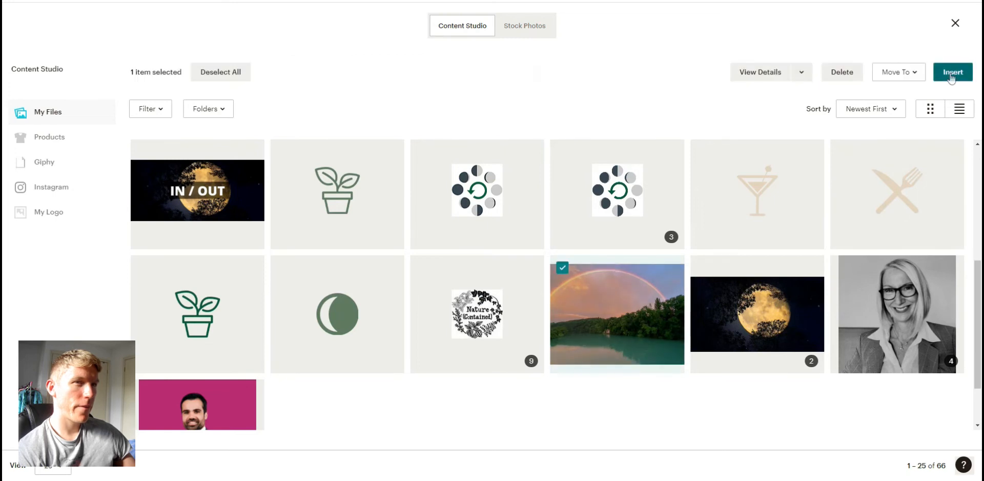
pyautogui.click(951, 73)
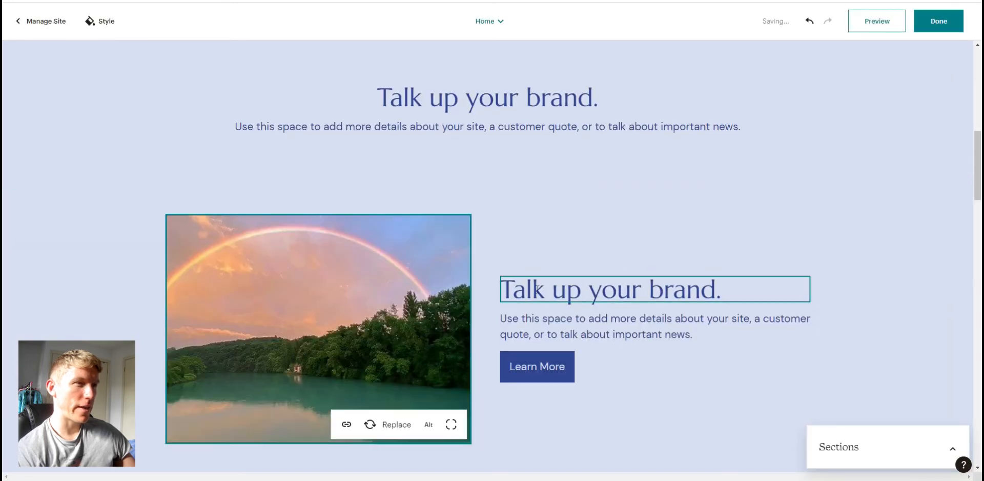
# - Set the Subscribe section's background color to the pink palette color
pyautogui.scroll(-8, 559, 348)
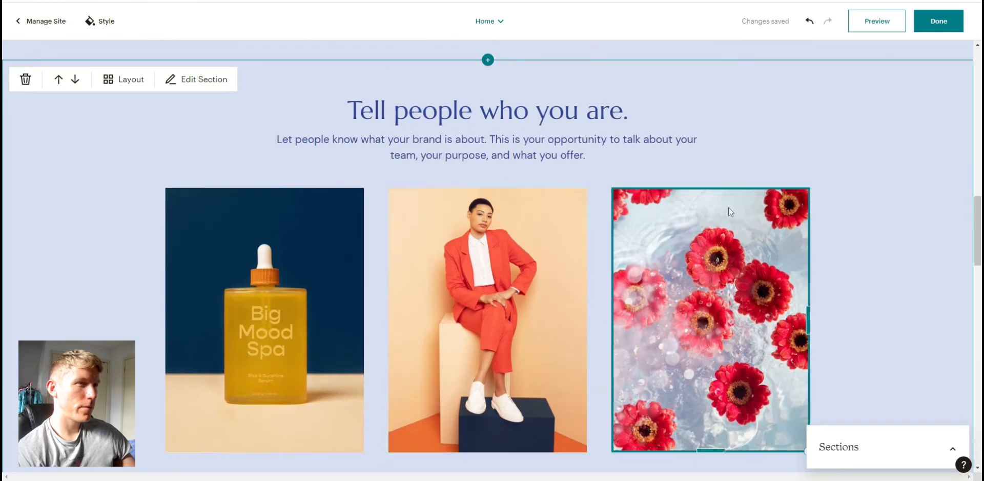
pyautogui.scroll(-1, 717, 246)
pyautogui.scroll(2, 701, 297)
pyautogui.scroll(-4, 702, 297)
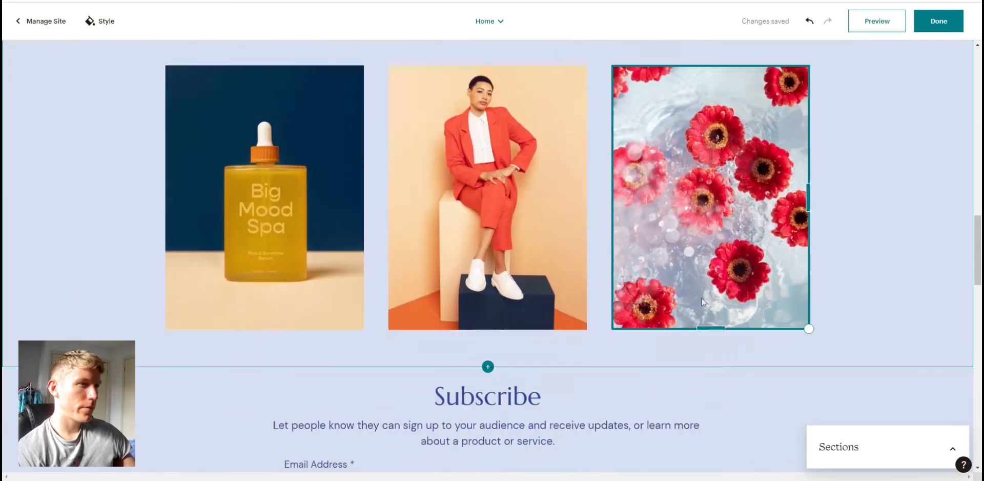
pyautogui.scroll(-8, 701, 297)
pyautogui.scroll(4, 701, 298)
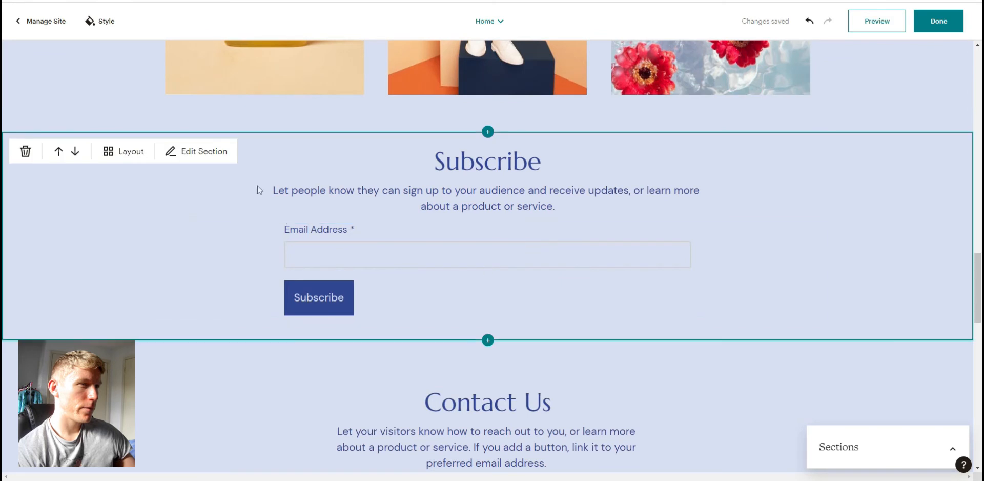
pyautogui.click(123, 213)
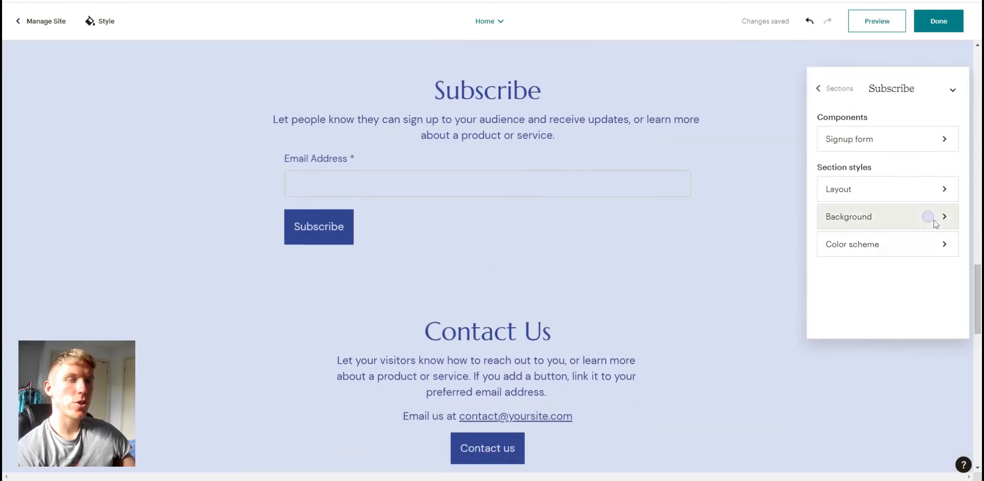
pyautogui.click(930, 218)
pyautogui.click(867, 148)
# - Set the Text & Image section's background color to the same pink from the palette
pyautogui.scroll(12, 187, 278)
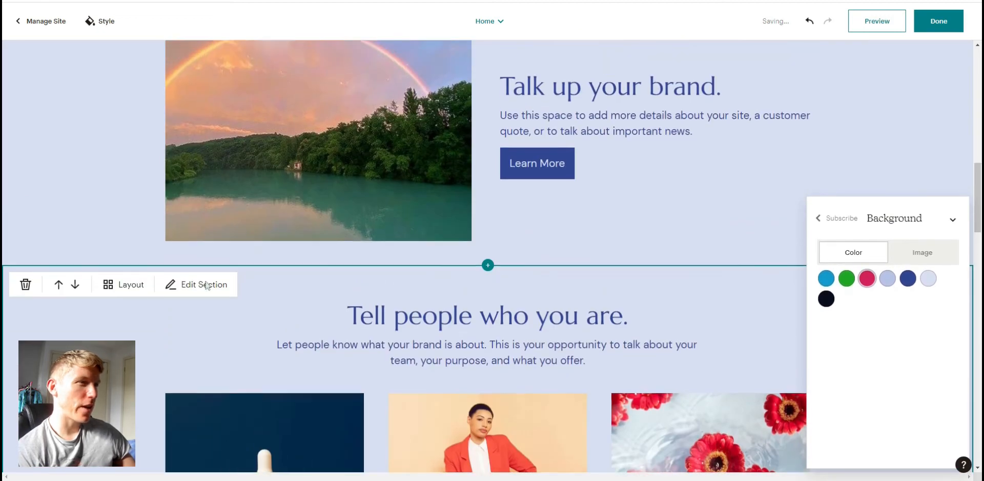
pyautogui.scroll(4, 205, 282)
pyautogui.click(73, 298)
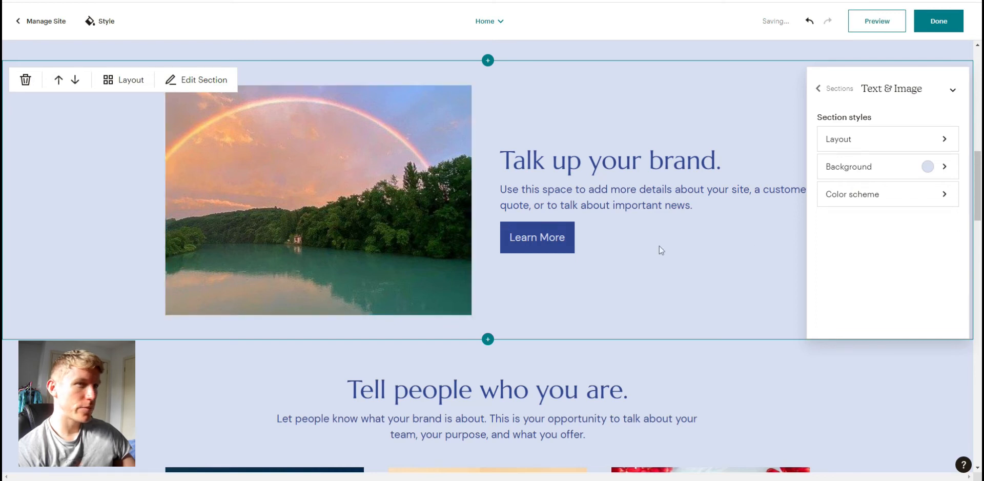
pyautogui.click(930, 174)
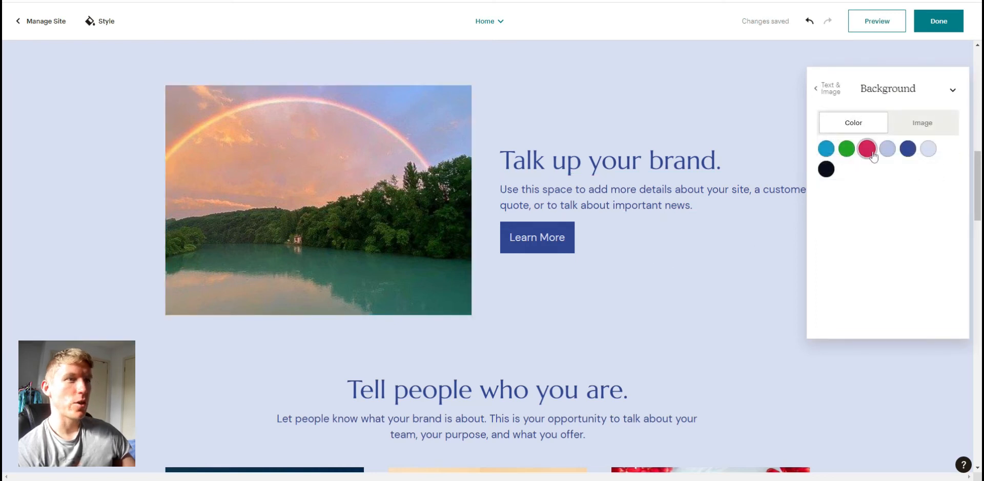
pyautogui.click(867, 148)
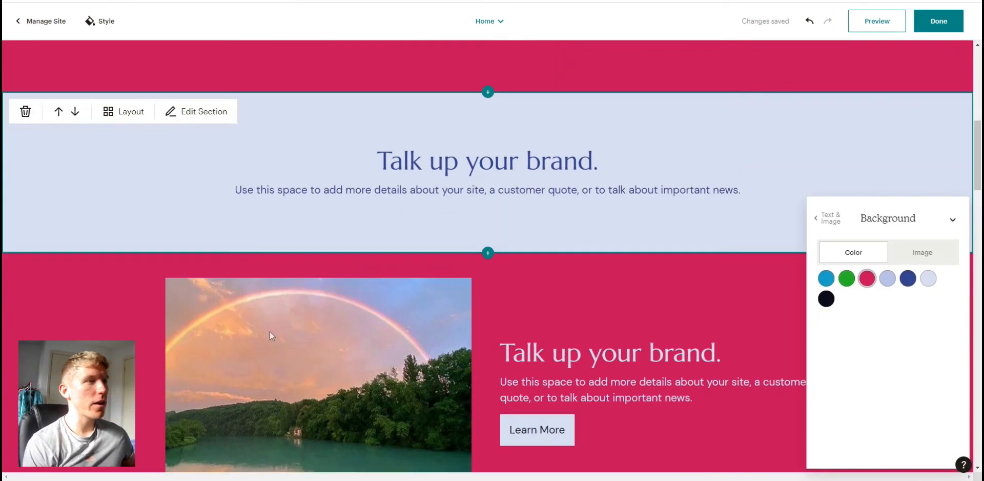
# - Switch the header logo from text to an image logo
pyautogui.scroll(-16, 270, 336)
pyautogui.scroll(9, 300, 361)
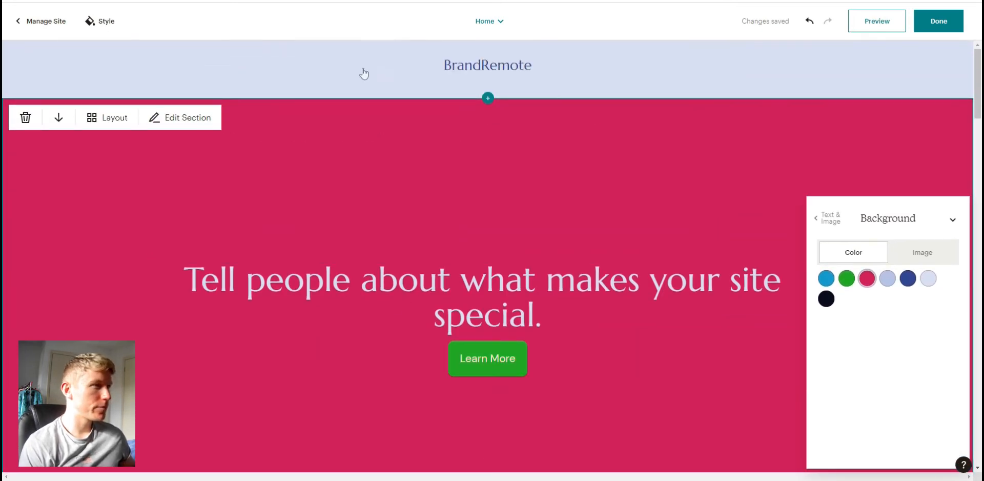
pyautogui.moveTo(112, 80)
pyautogui.click(485, 66)
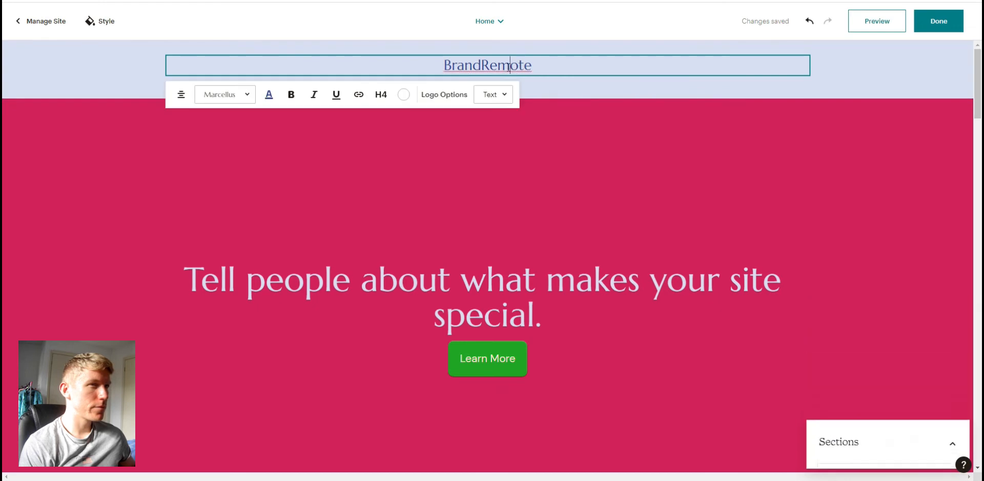
pyautogui.click(449, 101)
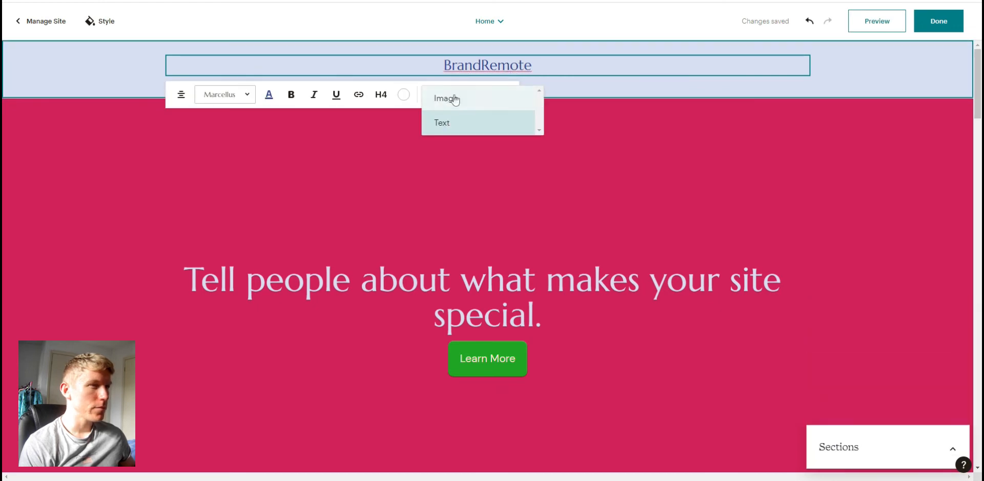
pyautogui.click(515, 146)
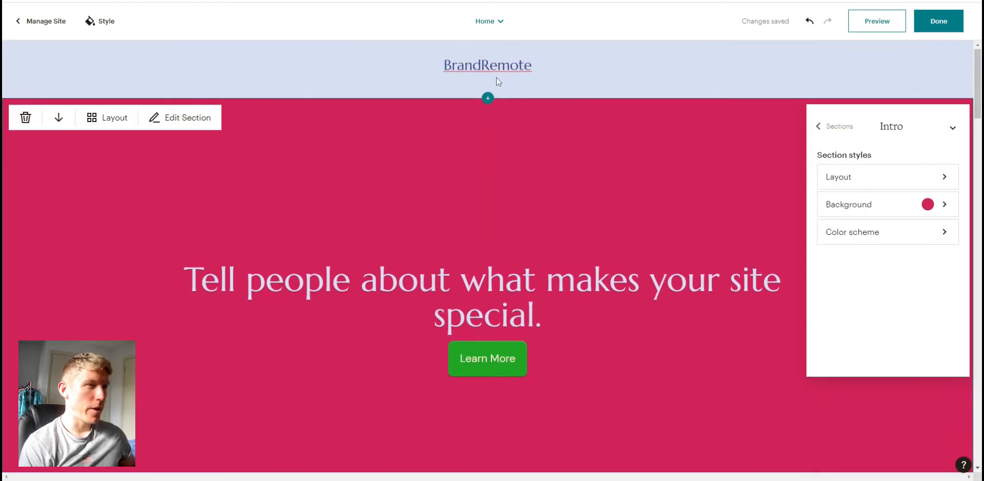
pyautogui.click(482, 70)
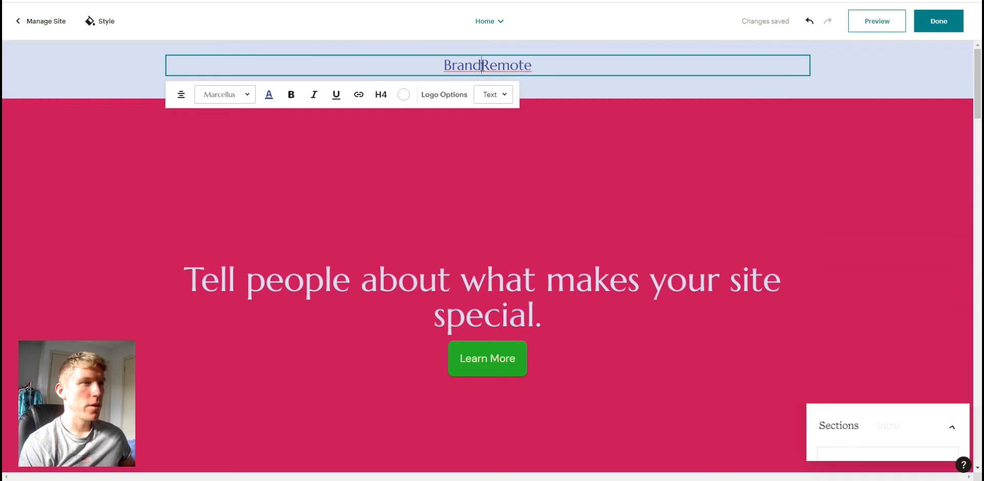
pyautogui.click(450, 100)
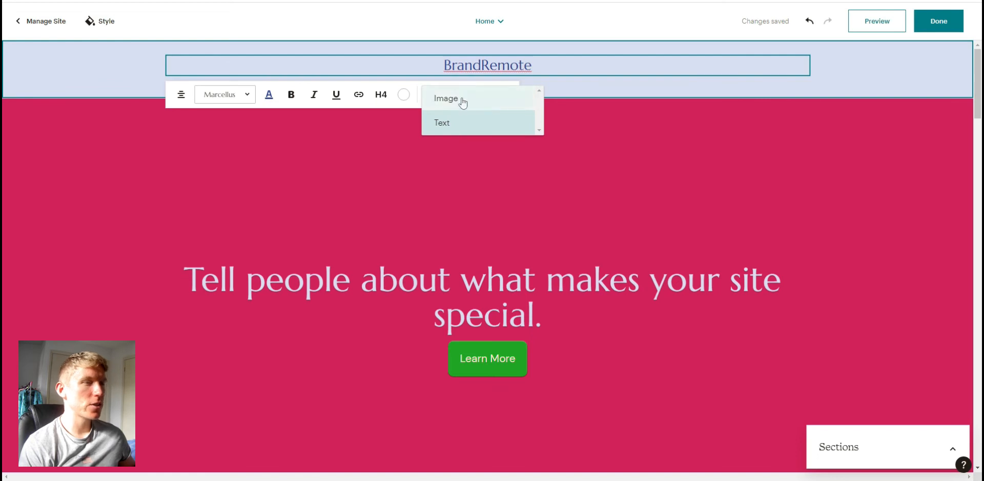
pyautogui.click(463, 103)
# - Replace the header logo image with the ESMSL logo from Content Studio
pyautogui.click(476, 58)
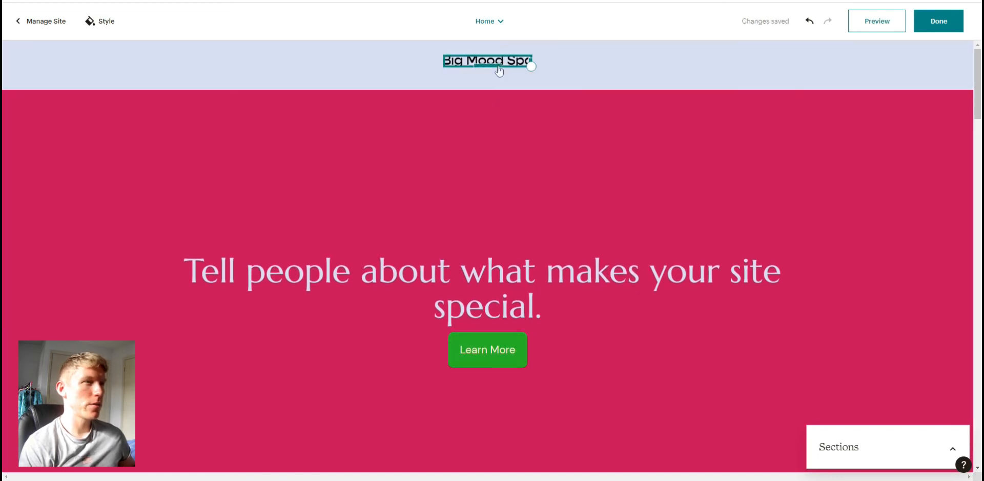
pyautogui.click(343, 104)
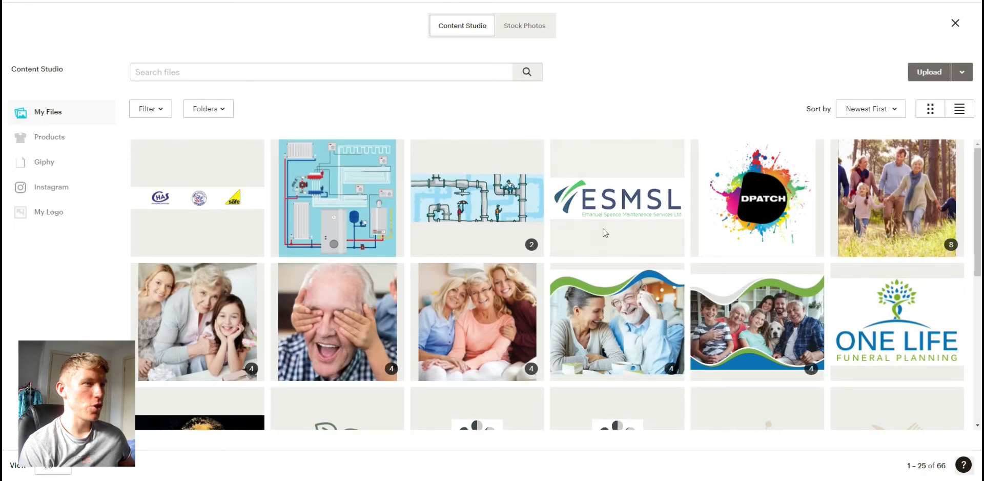
pyautogui.click(603, 231)
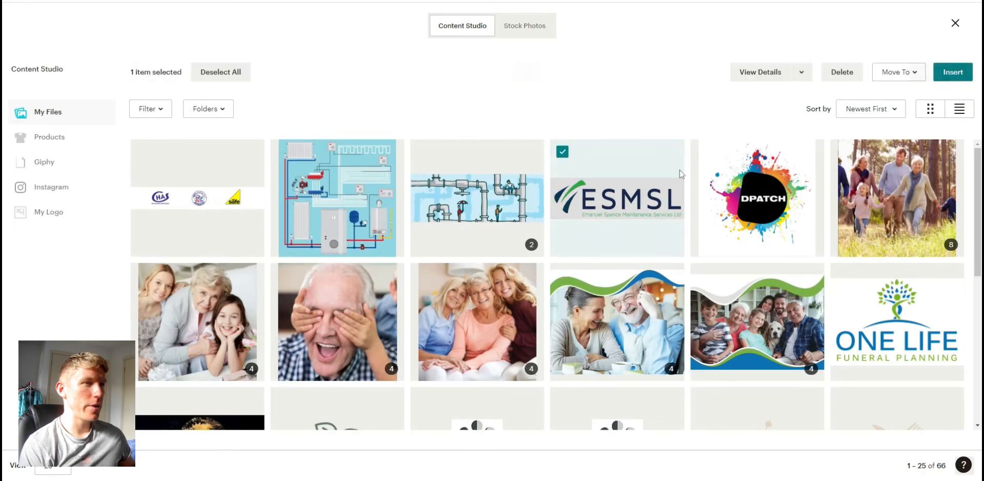
pyautogui.click(961, 73)
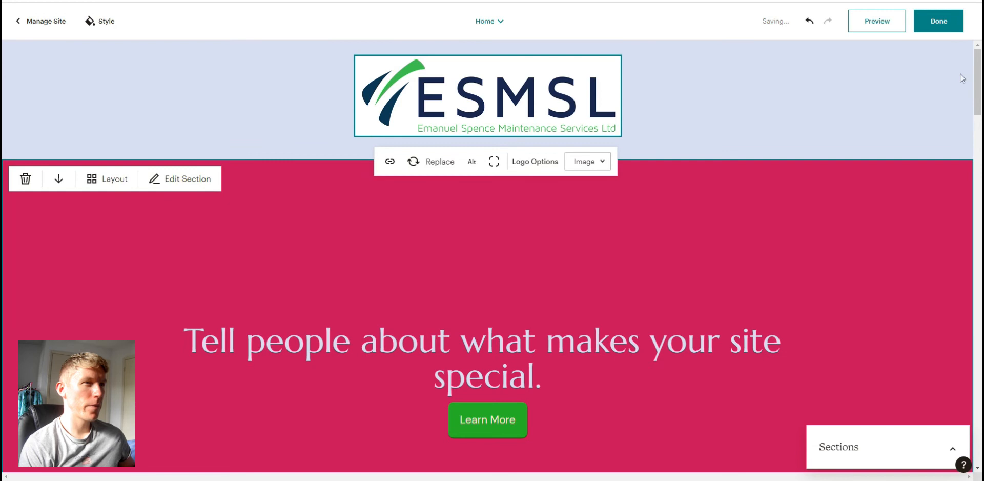
# - Try to link the header logo to the Home page
pyautogui.click(536, 240)
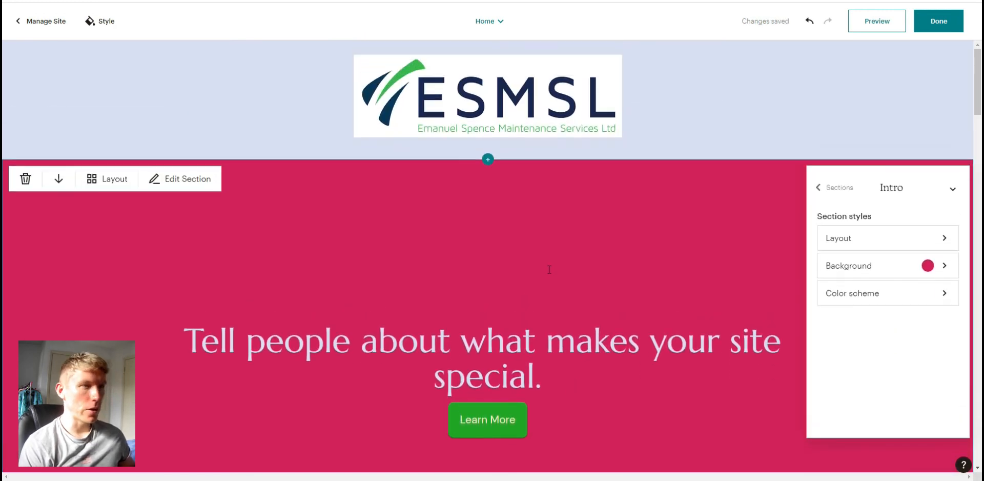
pyautogui.click(484, 107)
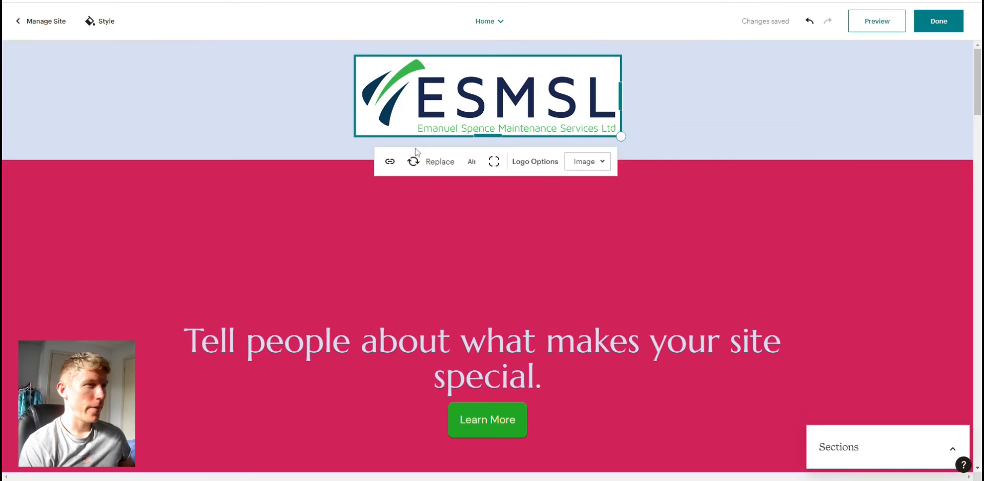
pyautogui.click(390, 162)
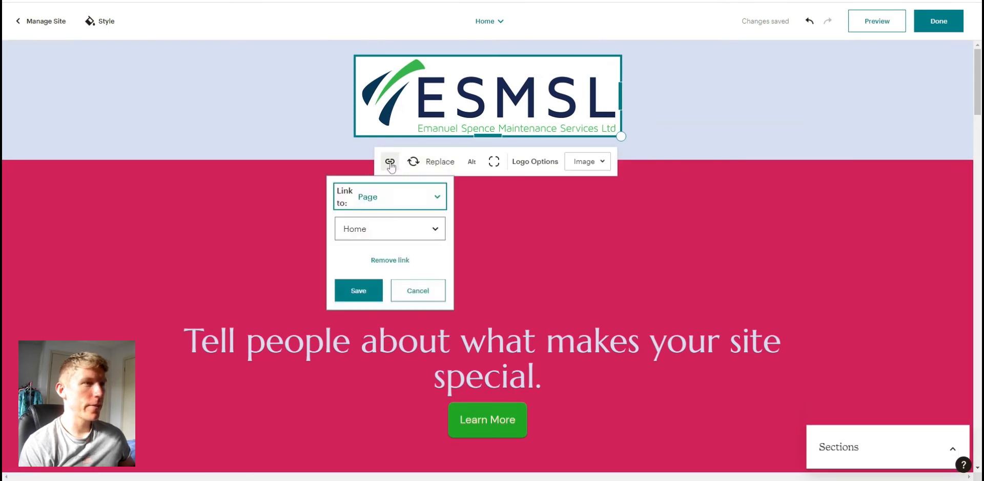
pyautogui.click(434, 203)
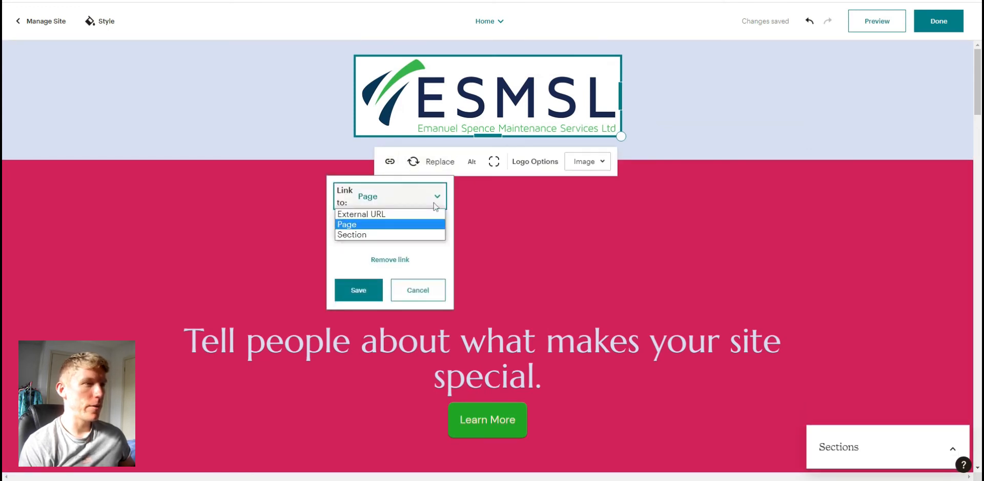
pyautogui.click(358, 224)
pyautogui.click(374, 229)
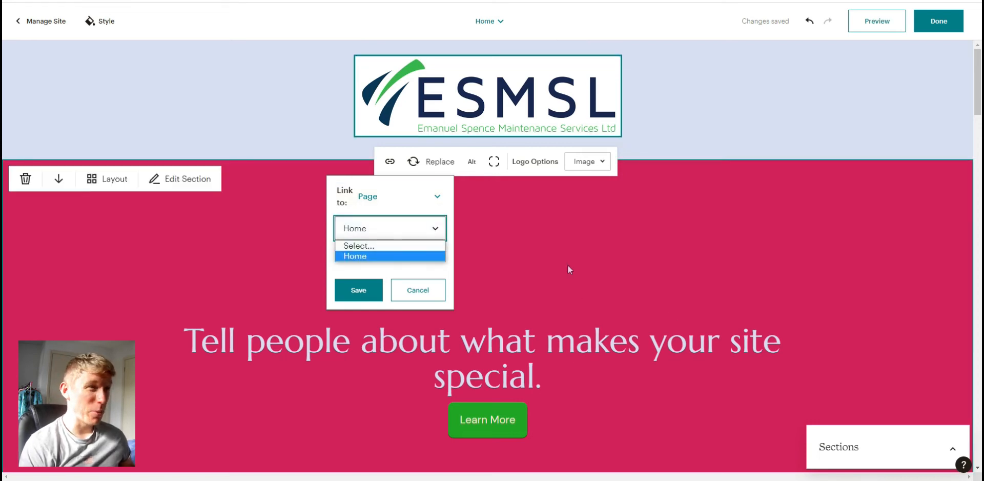
pyautogui.click(549, 254)
# - Scroll through the lower home page sections to review their images and layout
pyautogui.scroll(-15, 513, 258)
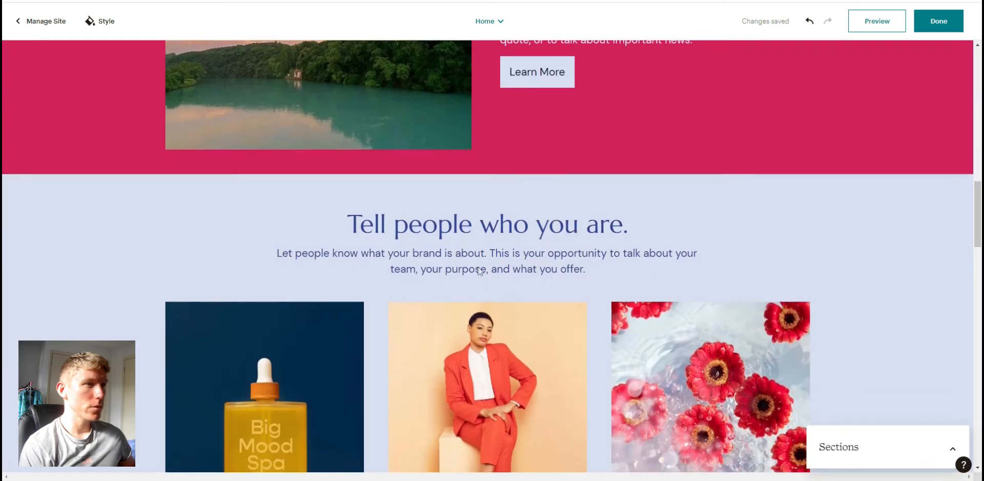
pyautogui.scroll(-8, 479, 271)
pyautogui.scroll(5, 318, 303)
pyautogui.click(312, 303)
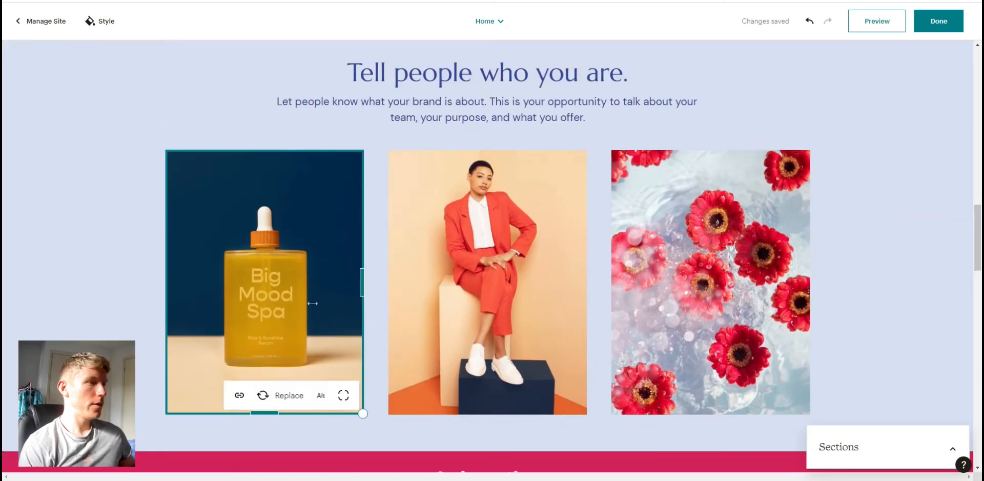
pyautogui.scroll(5, 479, 364)
pyautogui.scroll(-5, 479, 415)
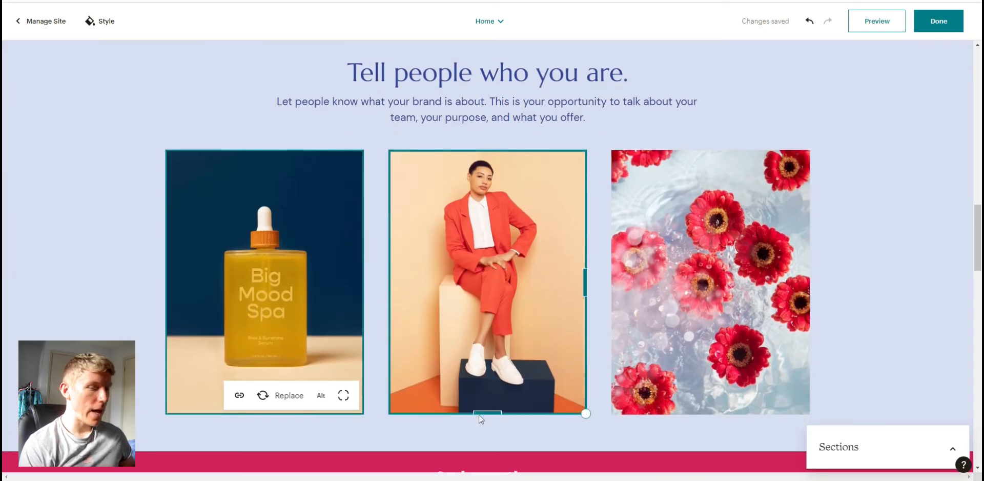
pyautogui.scroll(-15, 475, 415)
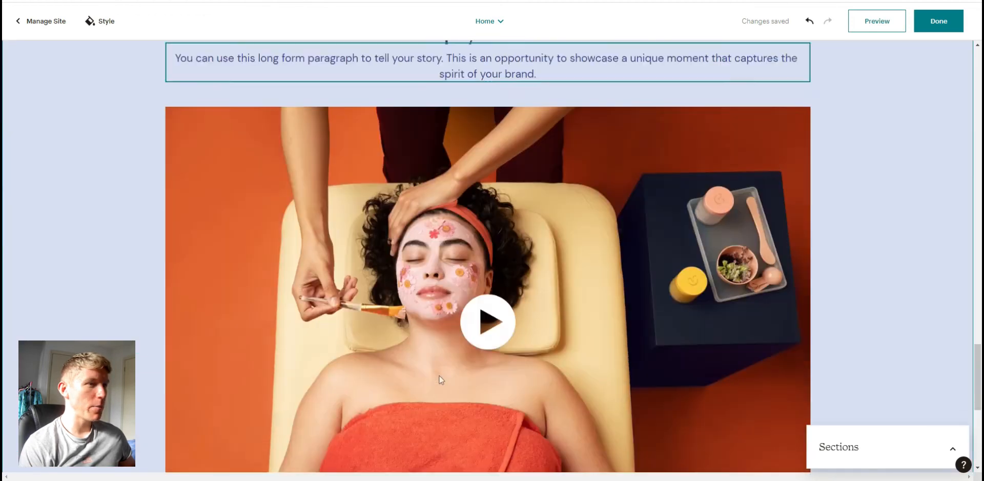
pyautogui.scroll(-5, 439, 376)
pyautogui.scroll(5, 453, 288)
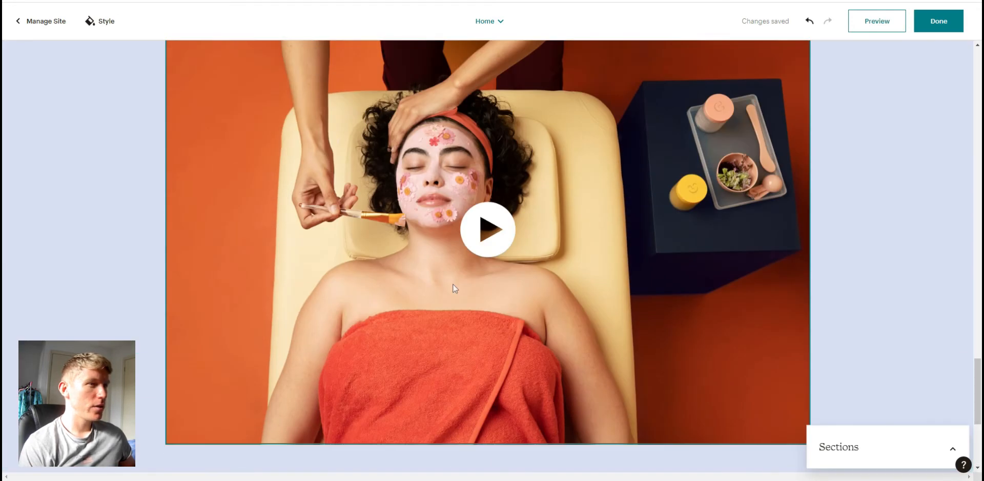
pyautogui.scroll(4, 486, 239)
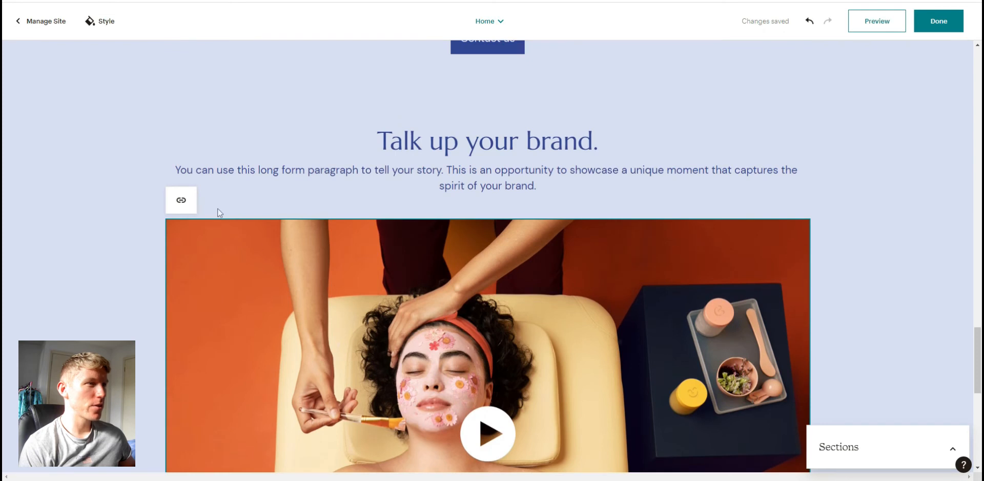
pyautogui.scroll(-7, 353, 292)
pyautogui.scroll(3, 447, 244)
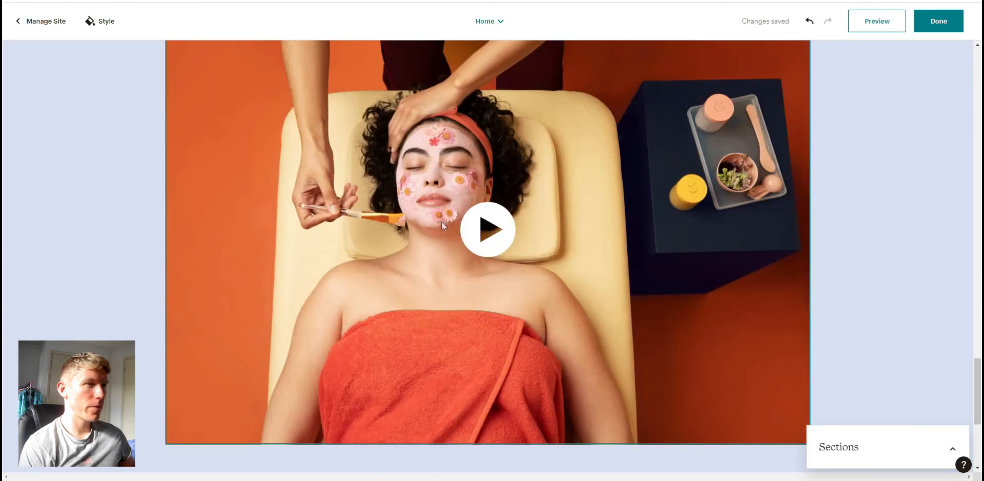
# - Open the brand section's video URL field and find the T-Pain NPR Music Tiny Desk Concert video on YouTube in a new tab
pyautogui.scroll(4, 487, 244)
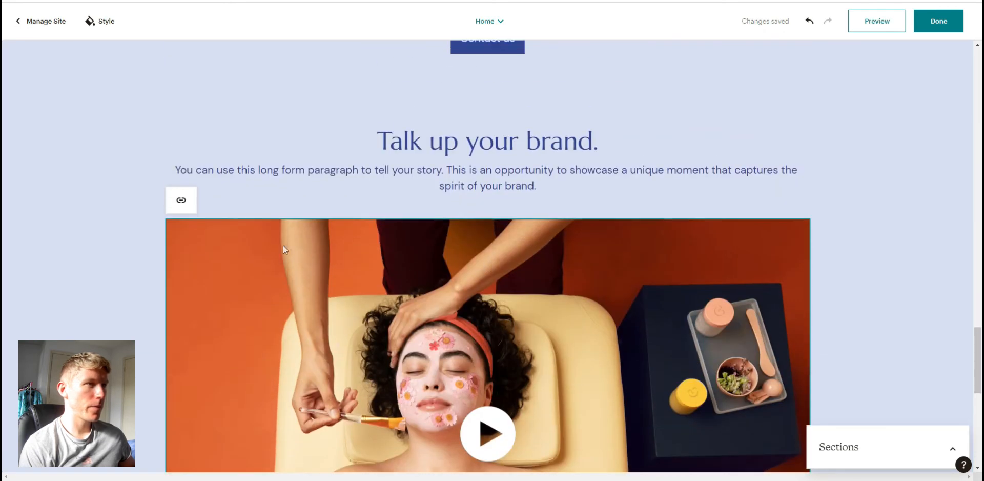
pyautogui.click(182, 200)
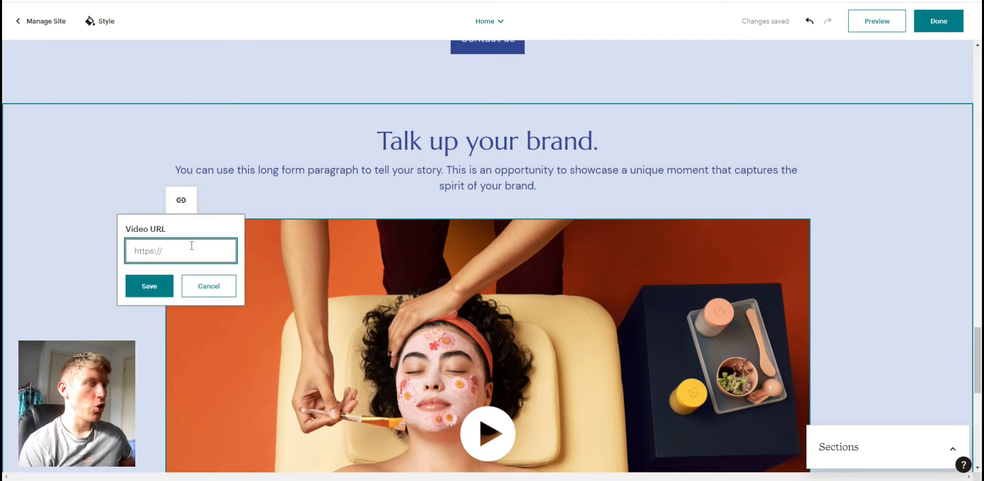
pyautogui.hotkey('ctrl', 't')
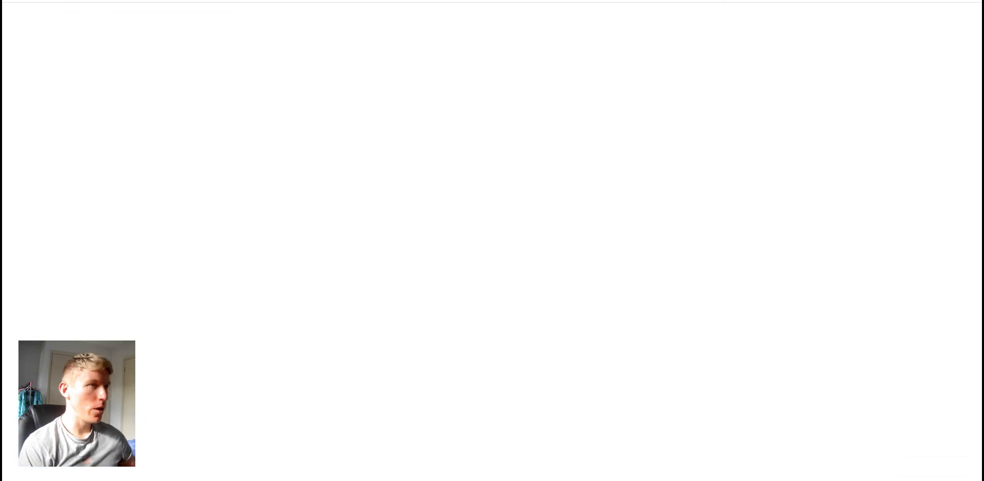
pyautogui.write('you')
pyautogui.press('Return')
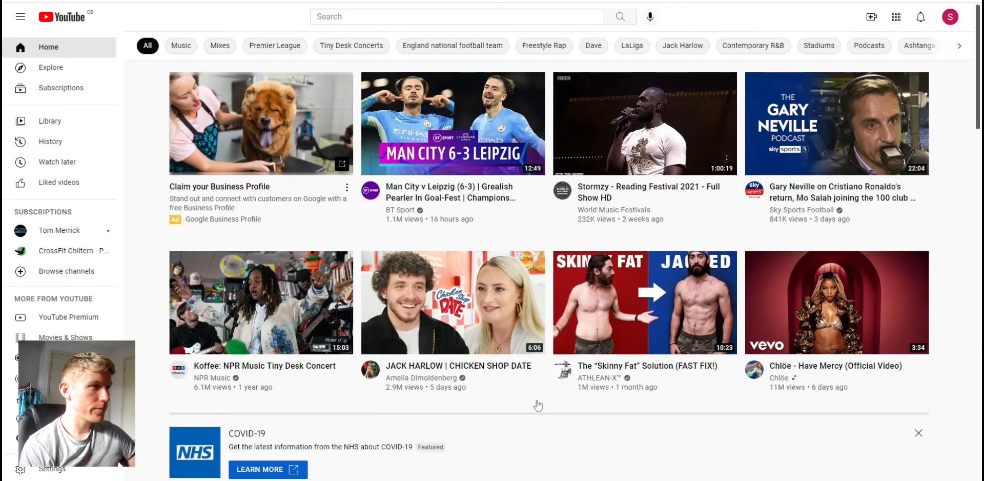
pyautogui.scroll(-10, 494, 325)
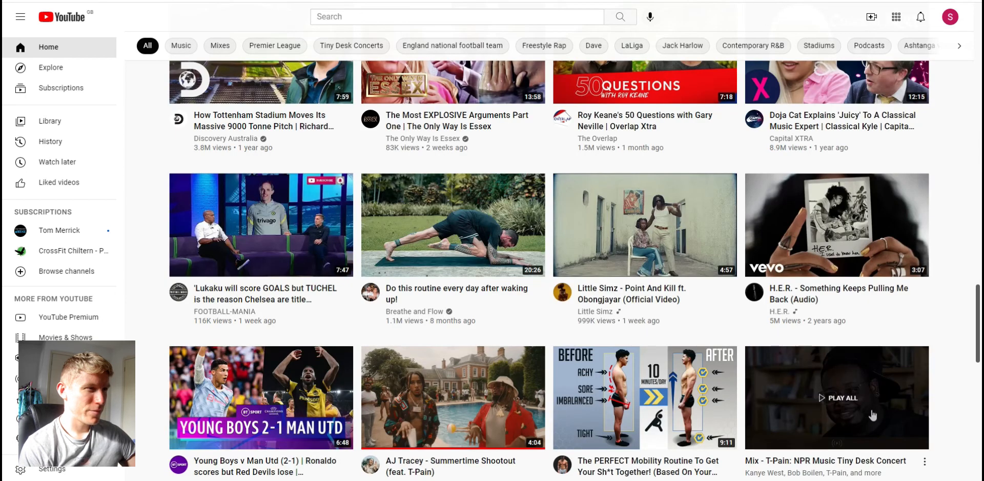
pyautogui.click(852, 395)
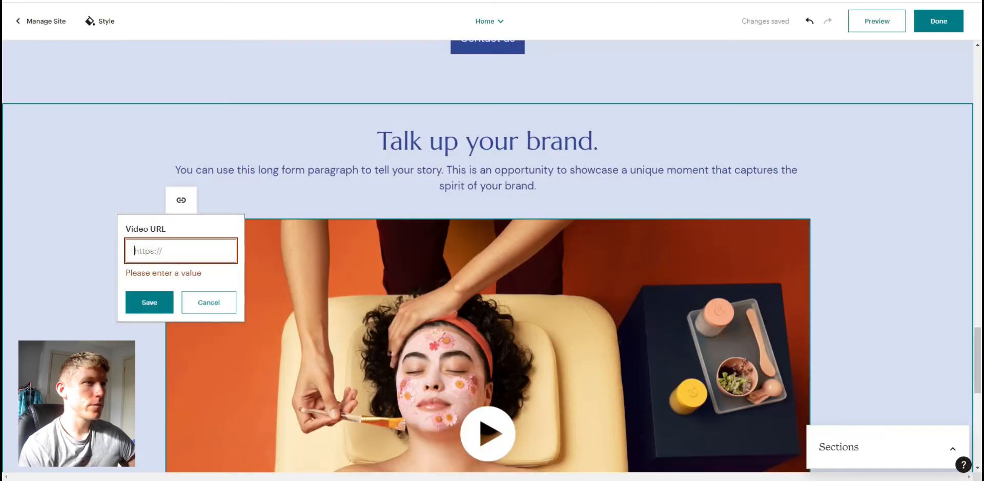
# - Paste the video's YouTube URL into the brand section's video block and save it
pyautogui.hotkey('ctrl', 'v')
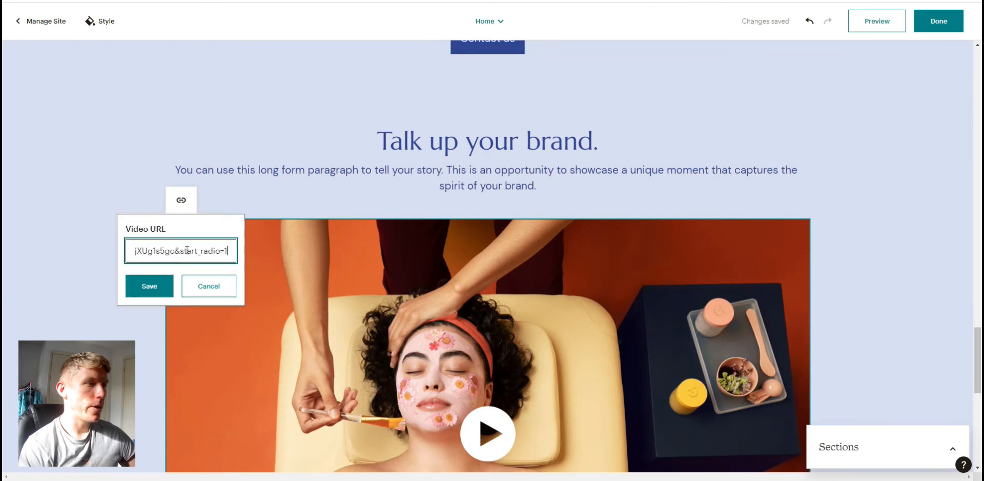
pyautogui.click(149, 286)
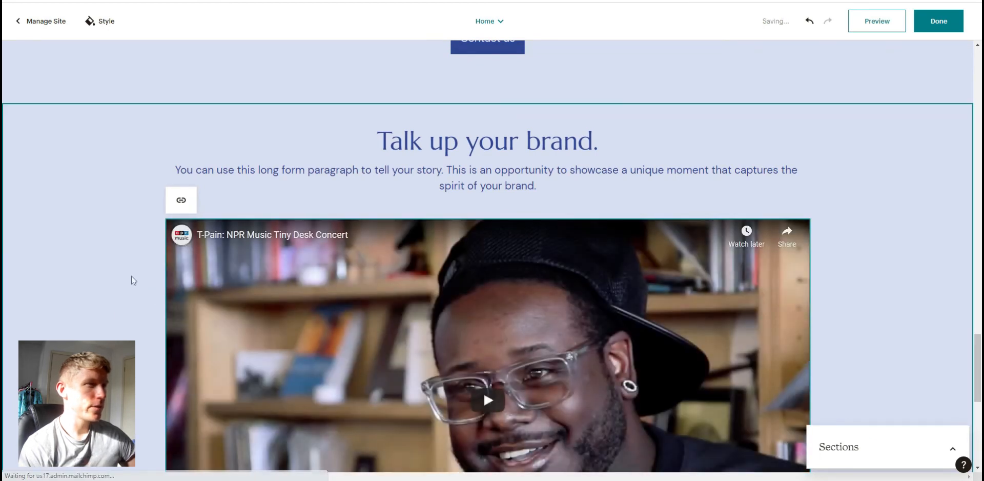
# - Scroll through the embedded video and footer sections to review them
pyautogui.scroll(-3, 138, 278)
pyautogui.scroll(-3, 451, 287)
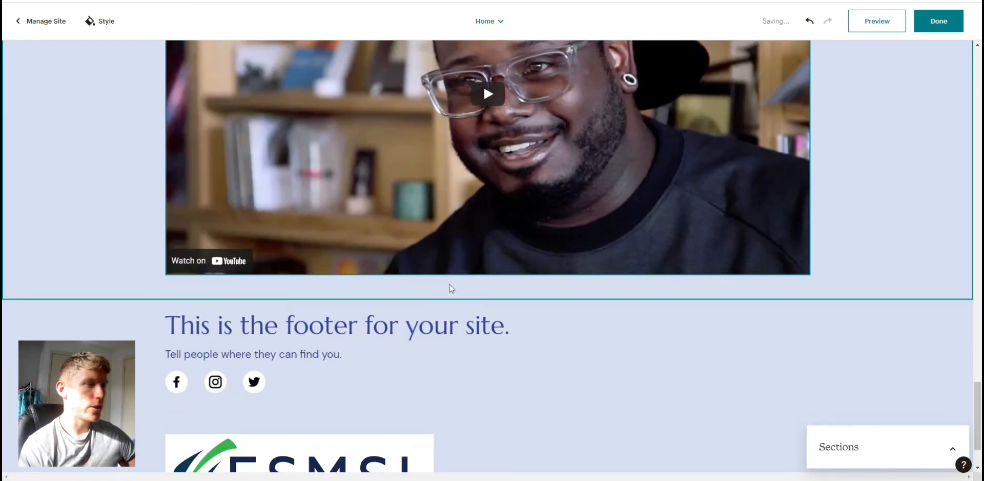
pyautogui.scroll(-2, 523, 333)
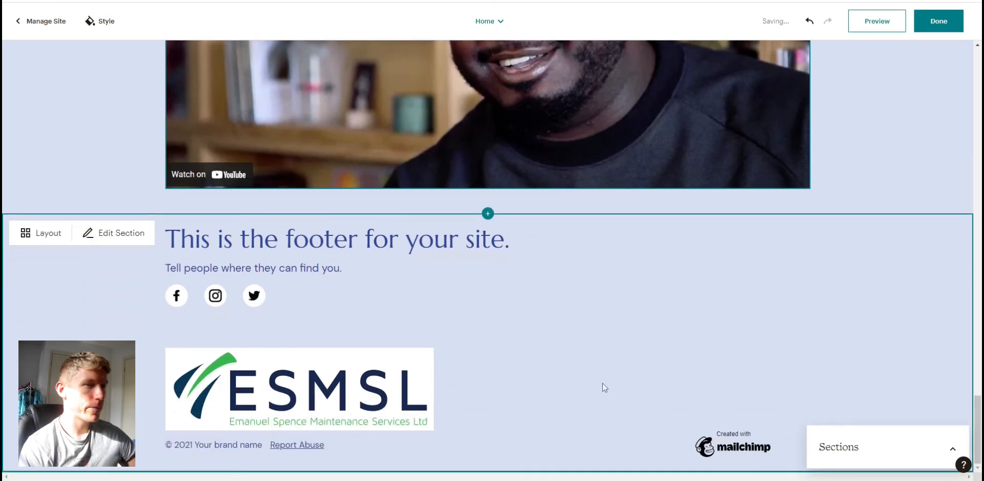
pyautogui.scroll(6, 603, 387)
pyautogui.scroll(15, 603, 387)
pyautogui.scroll(-14, 604, 375)
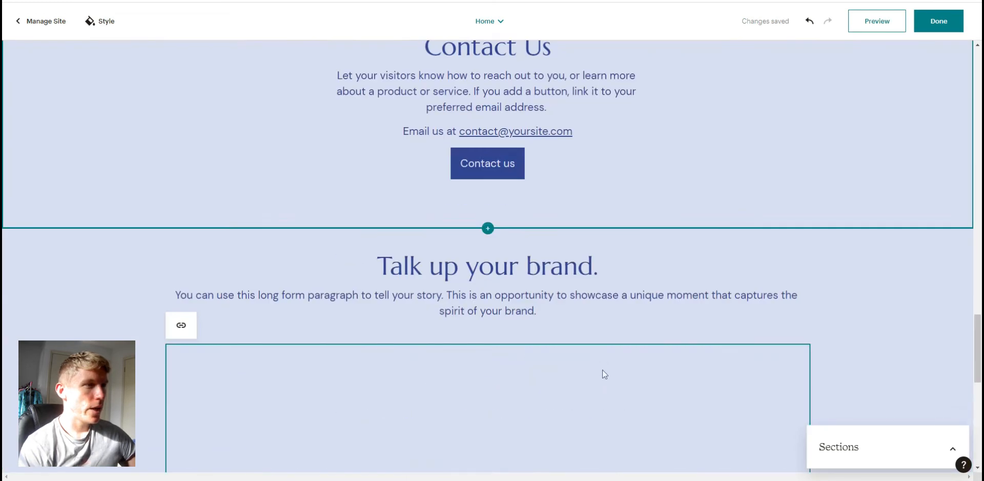
pyautogui.scroll(2, 446, 358)
pyautogui.scroll(-8, 246, 339)
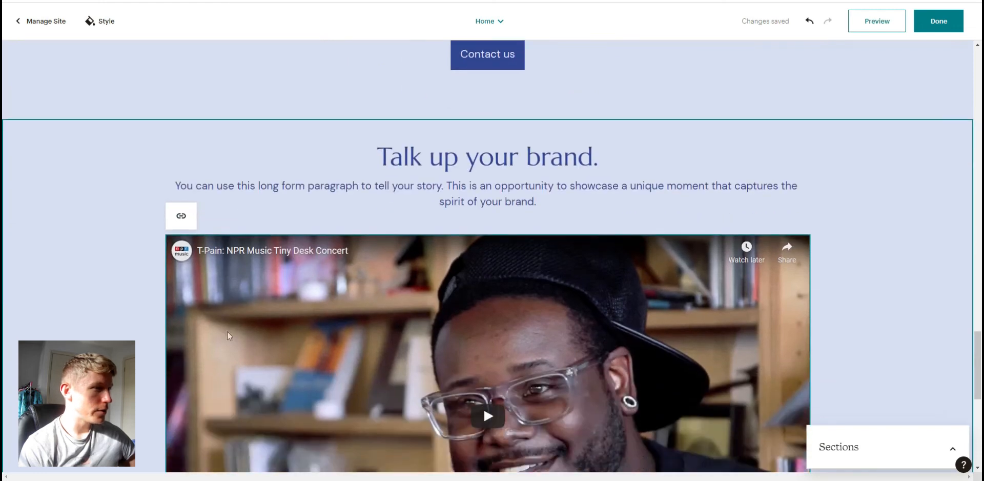
pyautogui.scroll(-2, 231, 288)
# - Turn off the Facebook link in the footer's social links, leaving Instagram and Twitter
pyautogui.click(178, 300)
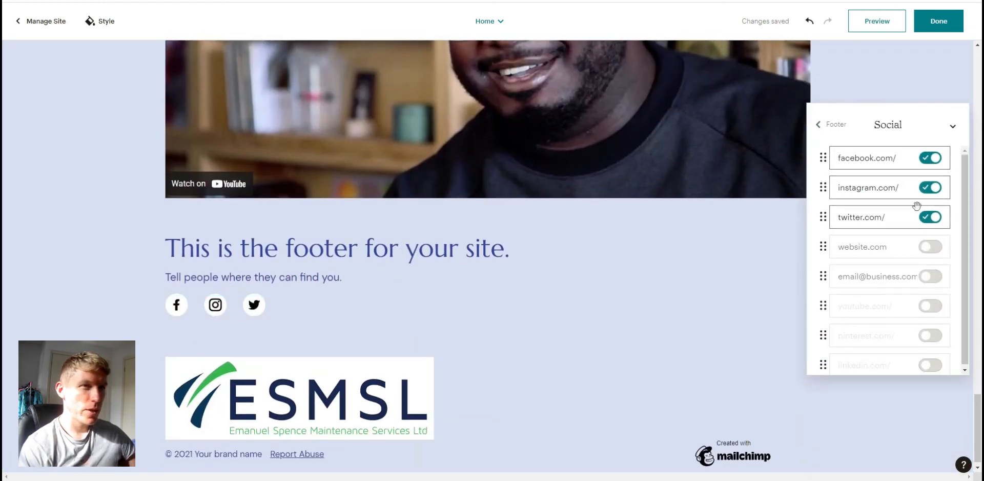
pyautogui.click(928, 306)
pyautogui.click(927, 307)
pyautogui.click(931, 159)
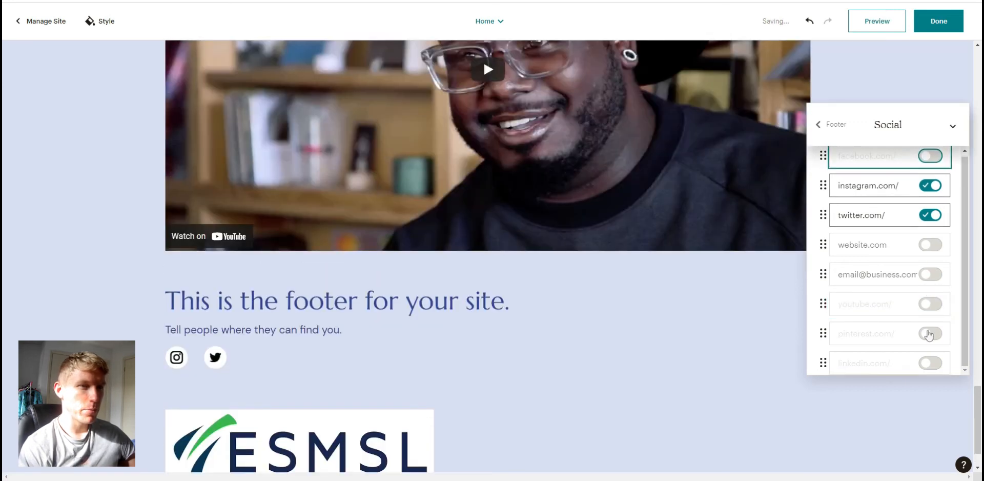
pyautogui.click(931, 336)
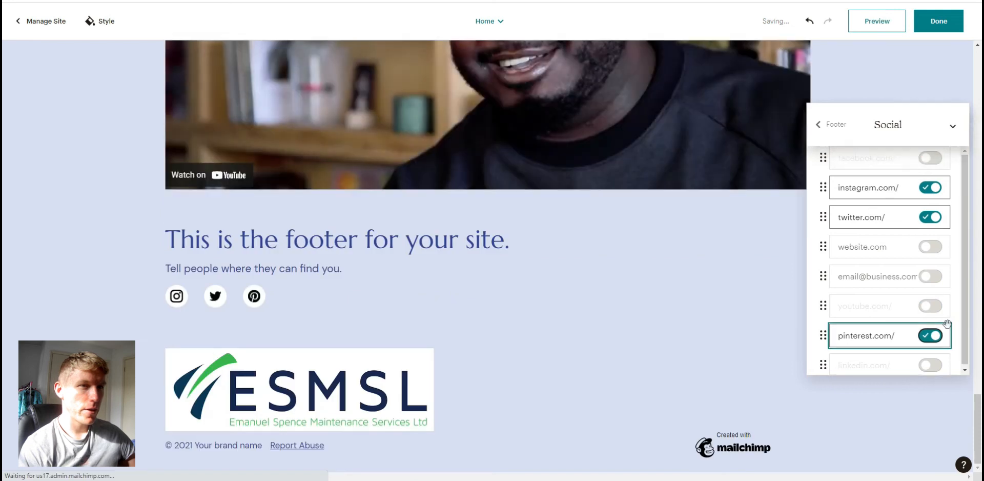
pyautogui.click(941, 332)
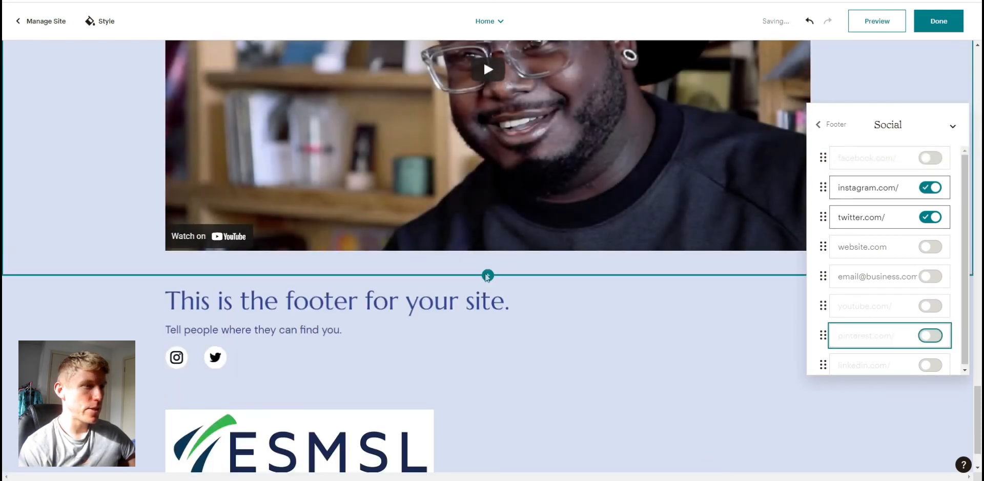
pyautogui.click(875, 188)
pyautogui.scroll(-1, 567, 406)
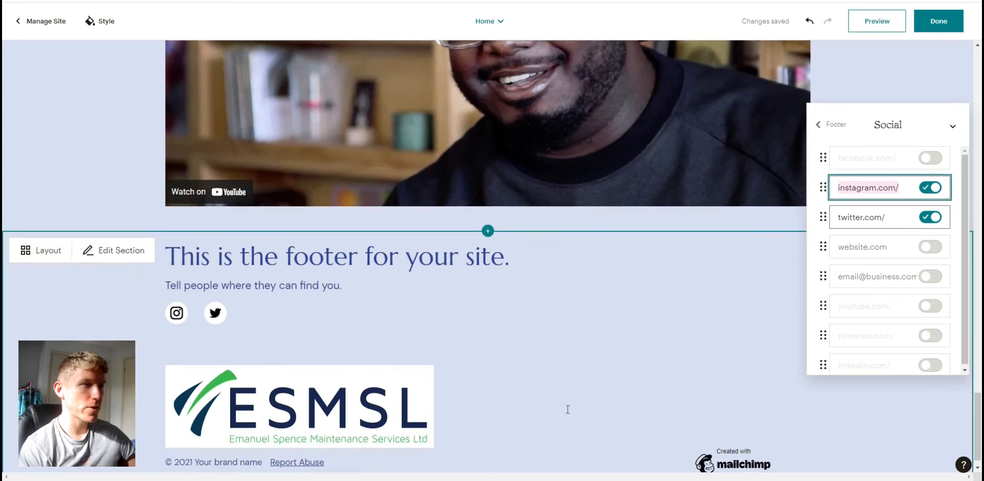
# - Scroll back through the home page to review the footer logo and the image sections
pyautogui.click(275, 365)
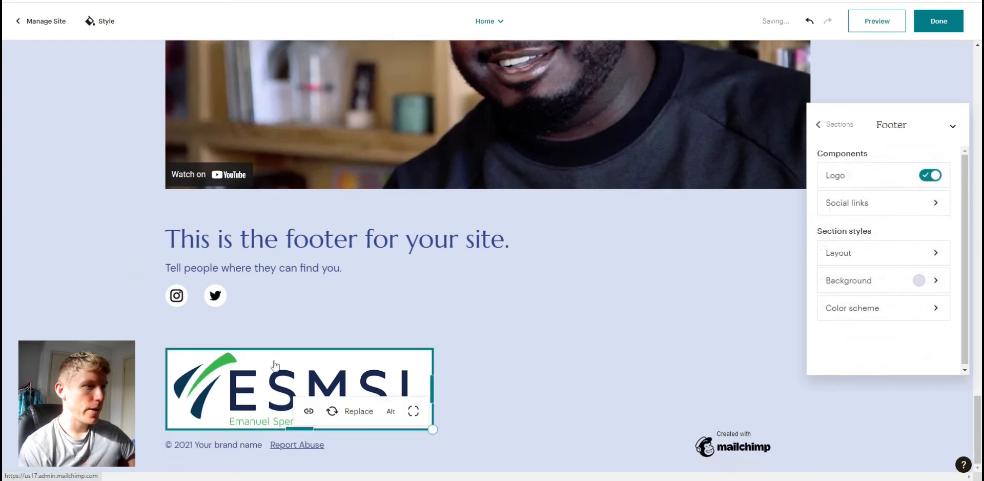
pyautogui.click(548, 423)
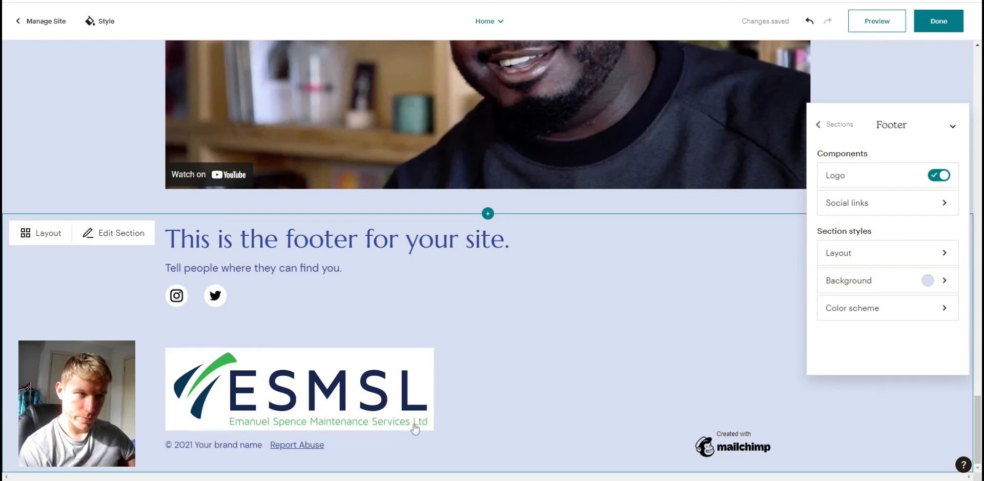
pyautogui.scroll(14, 407, 359)
pyautogui.scroll(5, 407, 355)
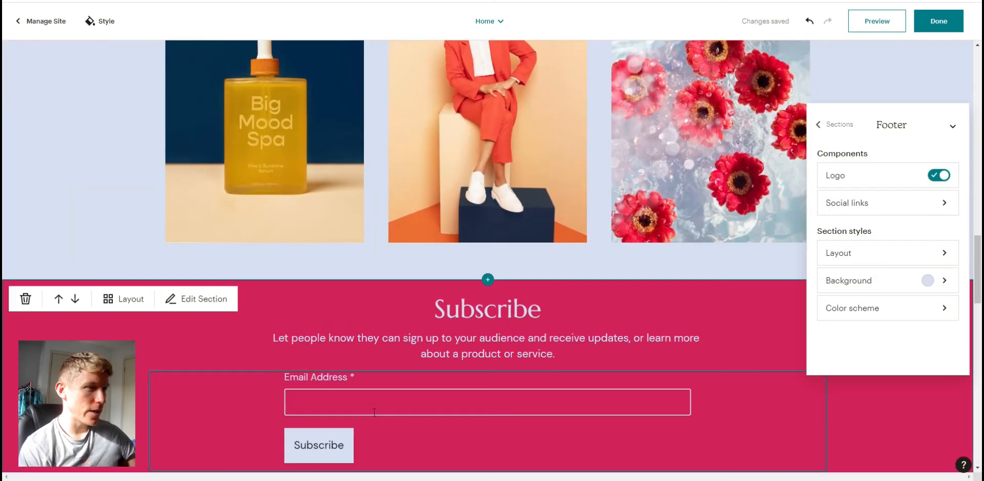
pyautogui.scroll(1, 458, 219)
pyautogui.click(457, 219)
pyautogui.click(714, 227)
pyautogui.click(543, 203)
pyautogui.click(686, 185)
pyautogui.scroll(10, 600, 370)
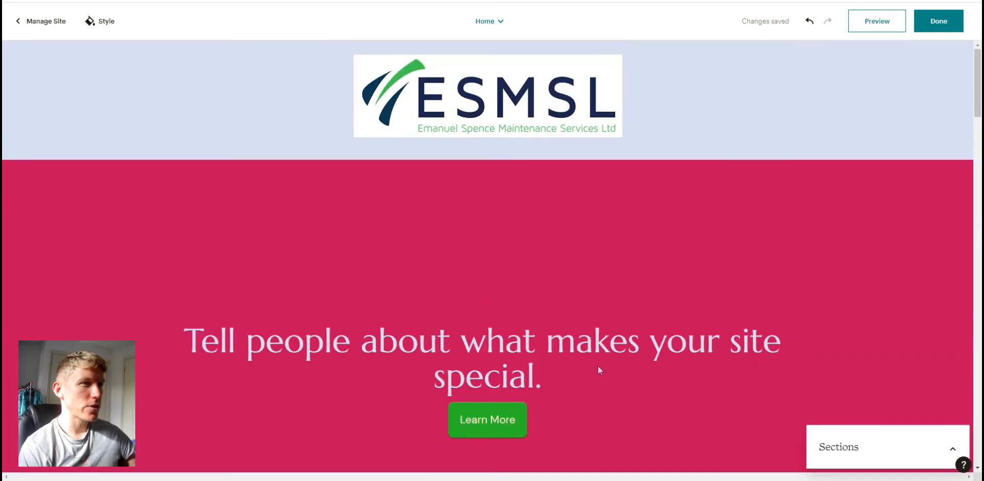
pyautogui.moveTo(601, 360)
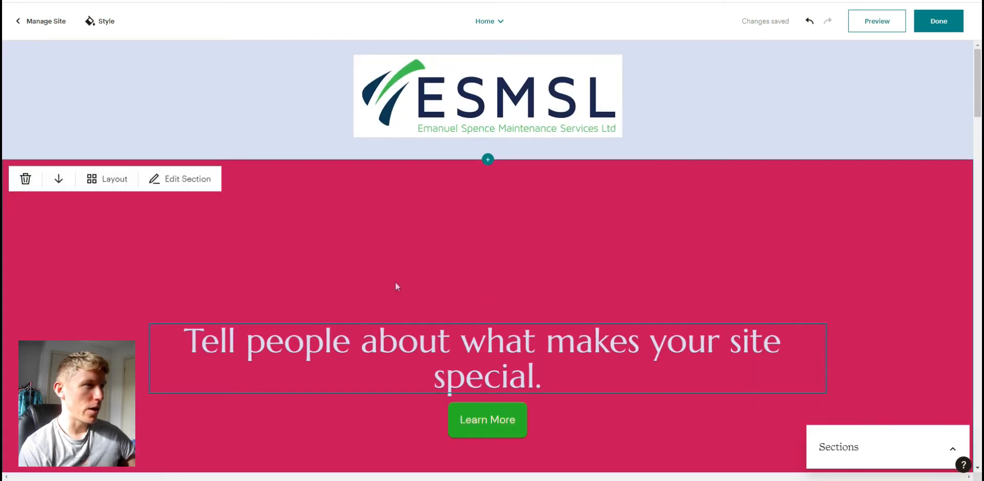
pyautogui.scroll(-10, 368, 294)
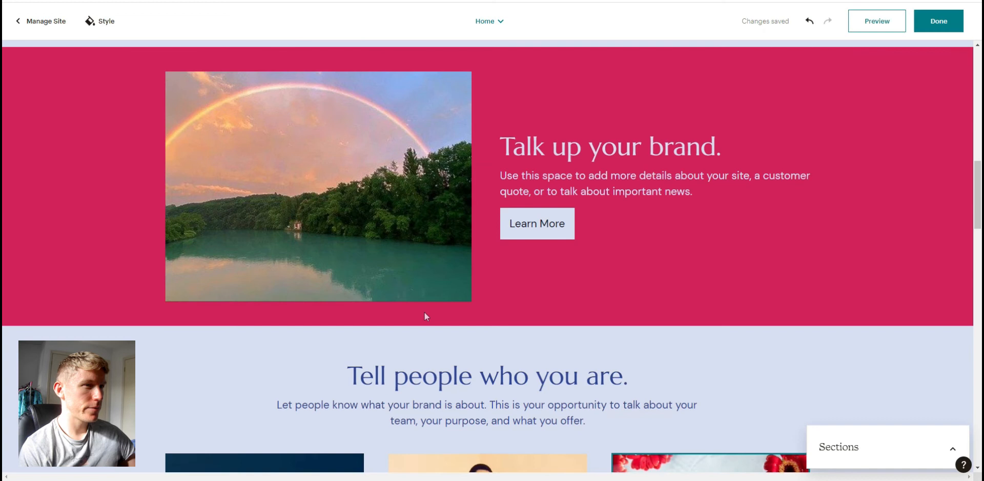
pyautogui.scroll(-7, 424, 311)
pyautogui.click(489, 262)
pyautogui.scroll(-5, 489, 264)
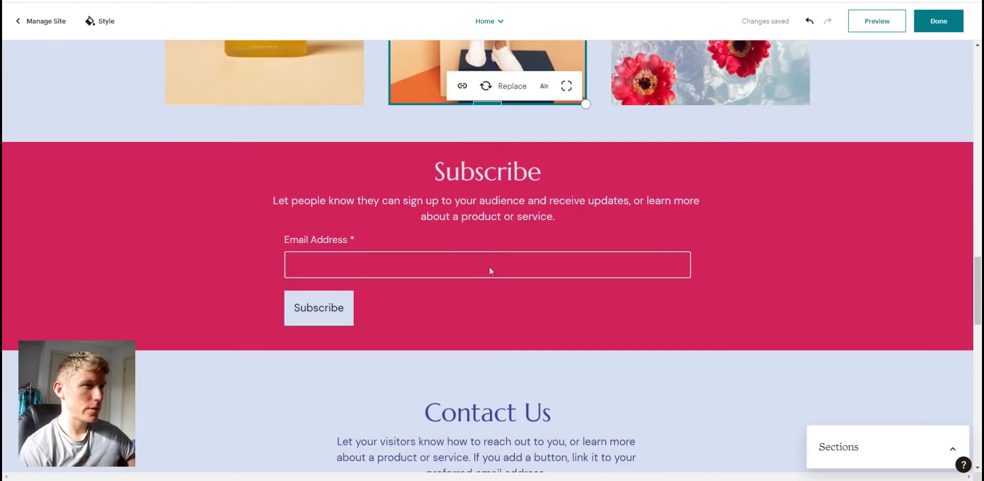
pyautogui.scroll(3, 495, 344)
pyautogui.scroll(-1, 425, 359)
# - Add optional First Name, Last Name and Birthday fields to the Subscribe section's signup form
pyautogui.click(422, 360)
pyautogui.scroll(-4, 423, 360)
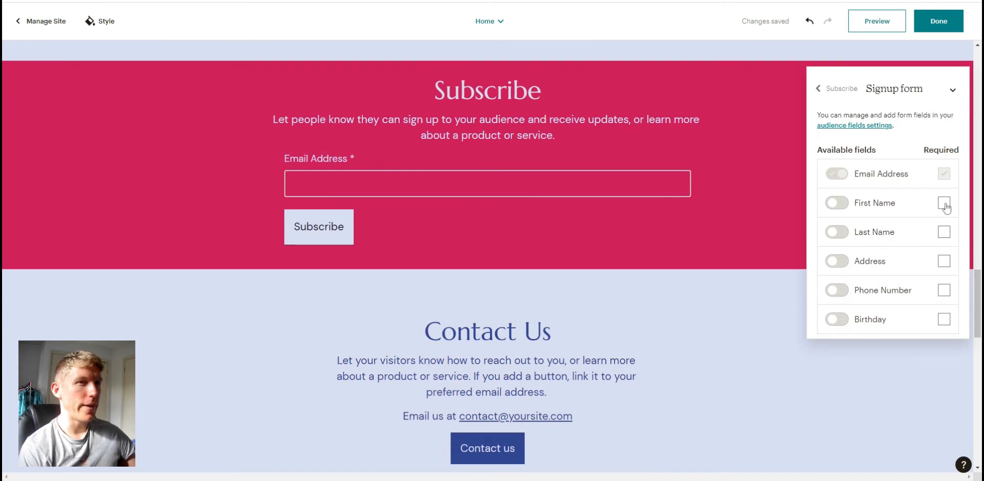
pyautogui.click(944, 203)
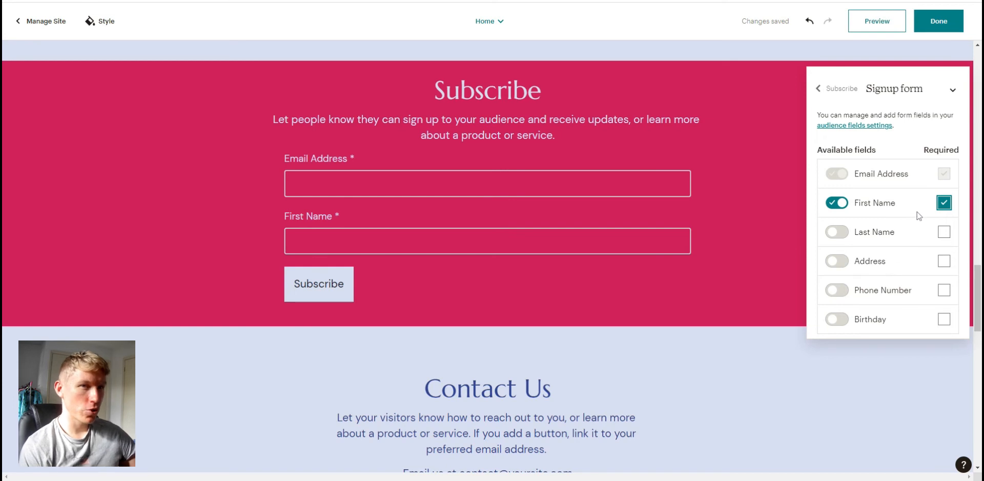
pyautogui.click(946, 204)
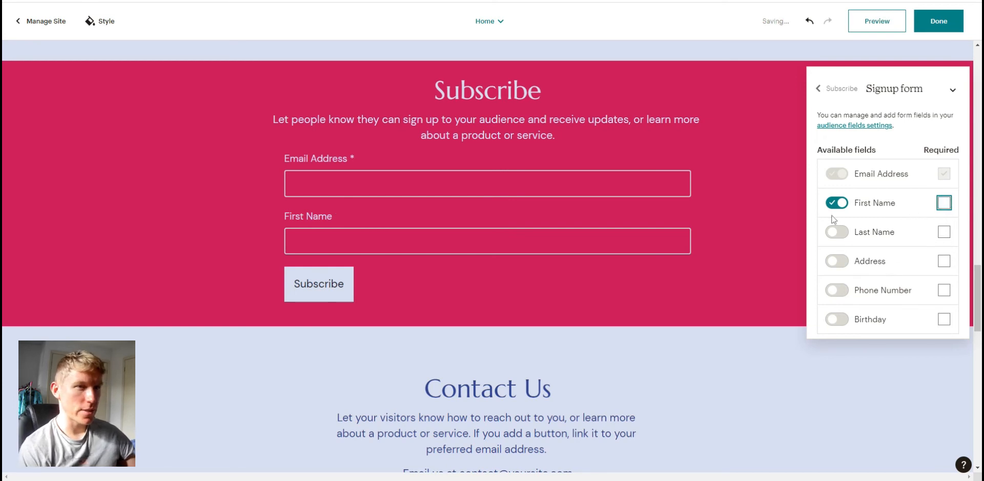
pyautogui.click(837, 233)
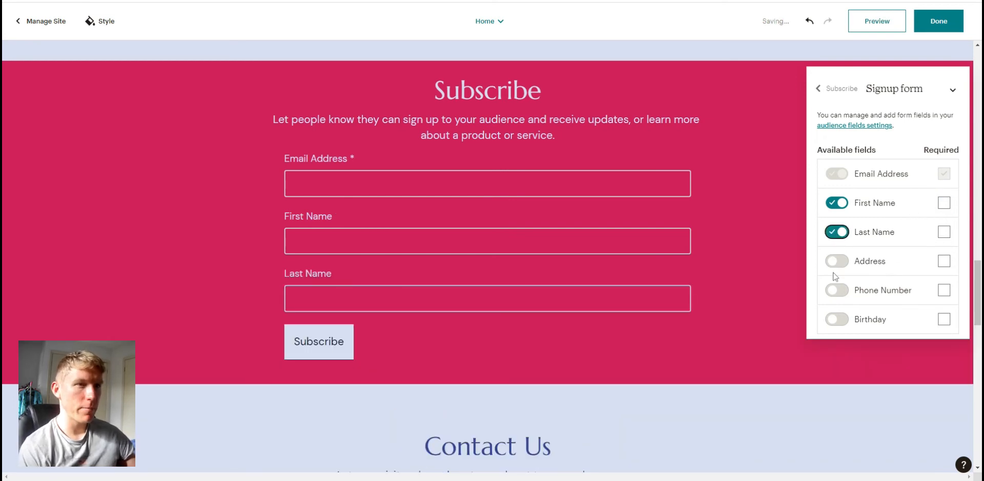
pyautogui.click(835, 319)
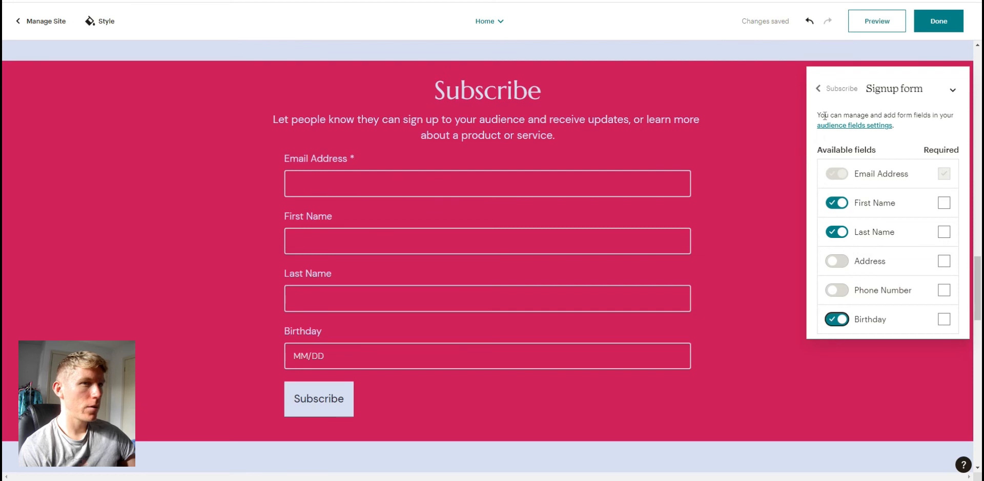
pyautogui.click(951, 91)
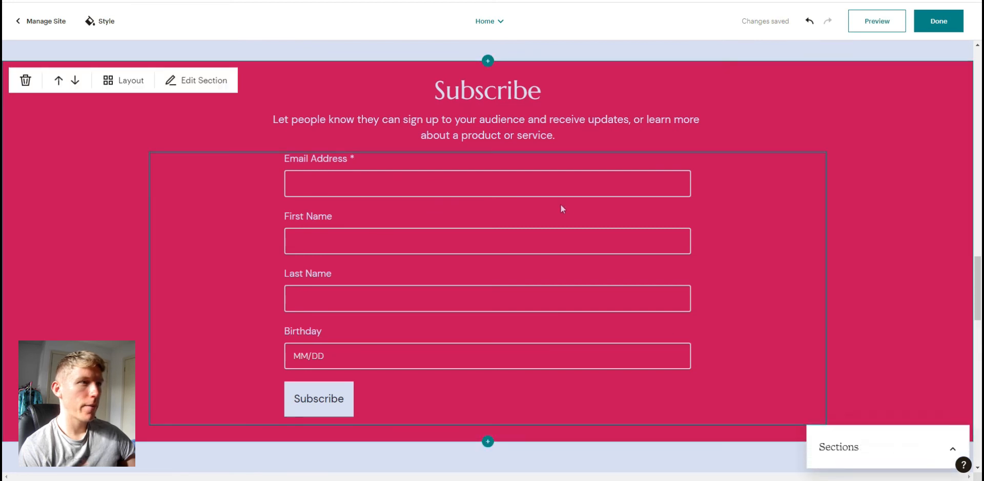
# - Set the Subscribe button's background to the light lavender palette colour
pyautogui.click(508, 218)
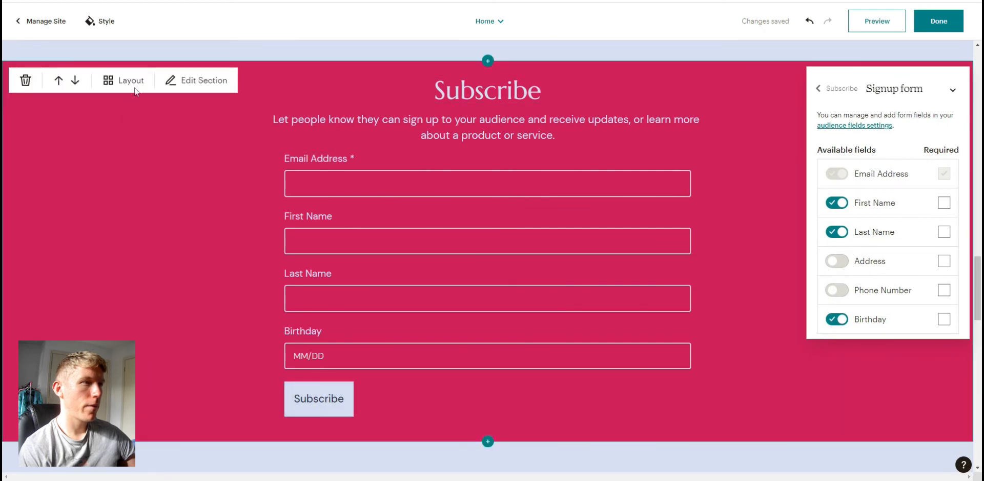
pyautogui.click(319, 400)
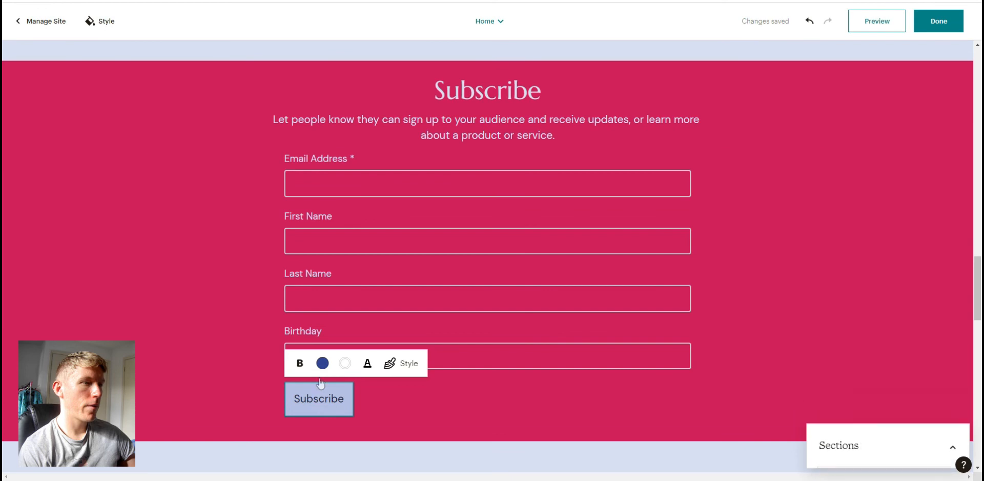
pyautogui.click(322, 363)
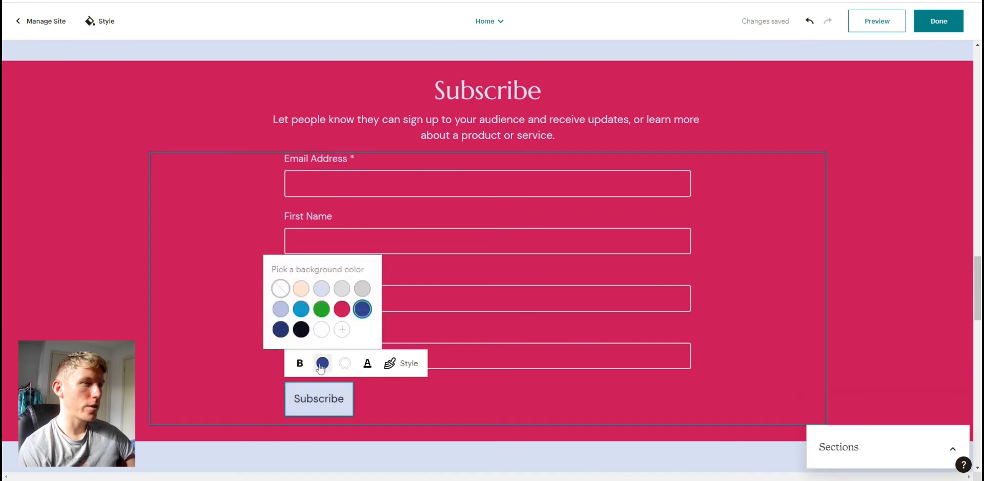
pyautogui.click(279, 309)
pyautogui.click(852, 294)
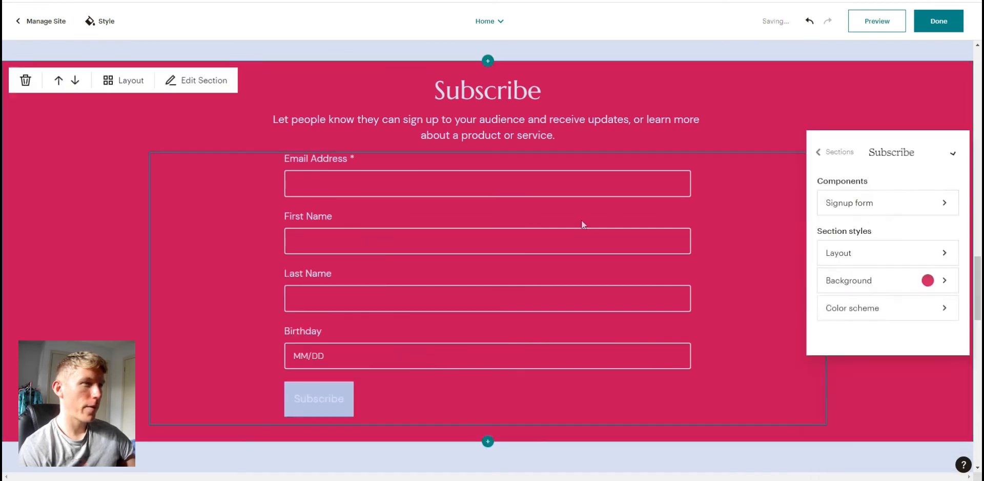
pyautogui.click(324, 160)
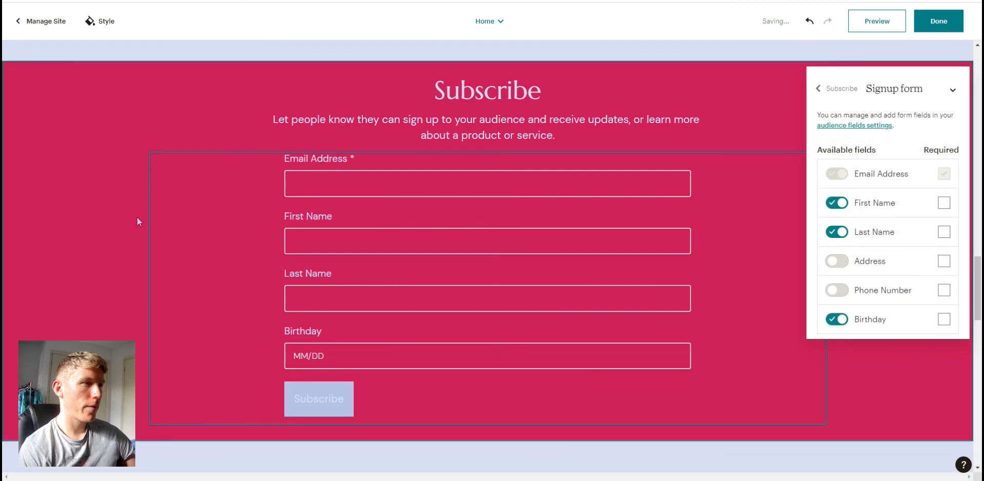
# - Try the Subscribe section's alternative layouts, returning to the original centred layout
pyautogui.moveTo(183, 215)
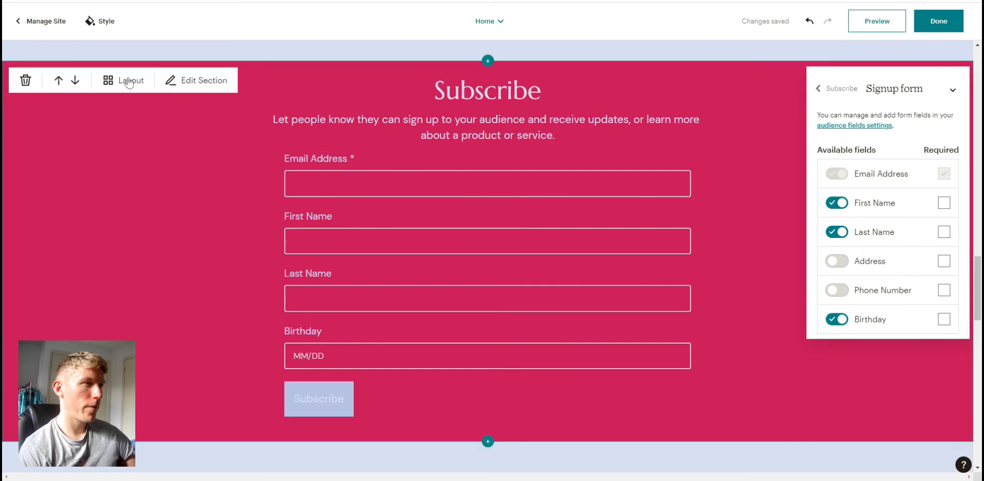
pyautogui.click(129, 81)
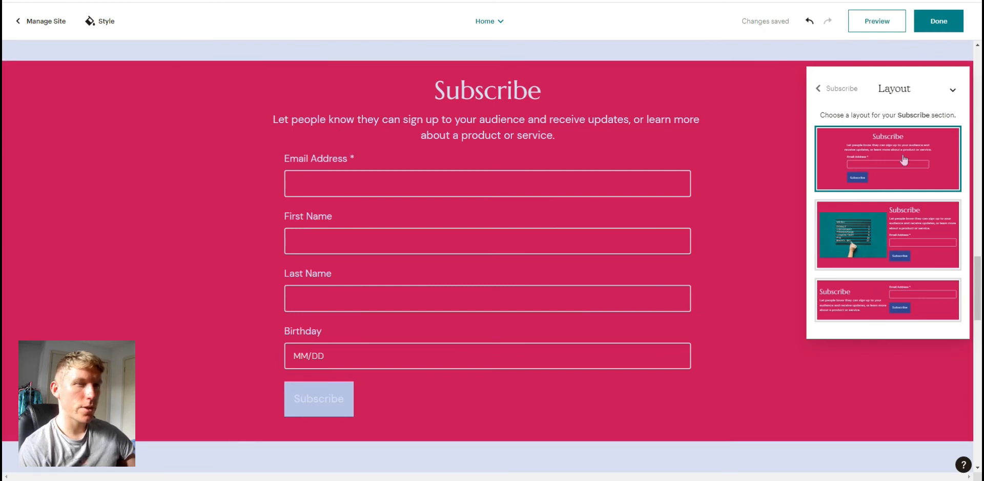
pyautogui.click(881, 237)
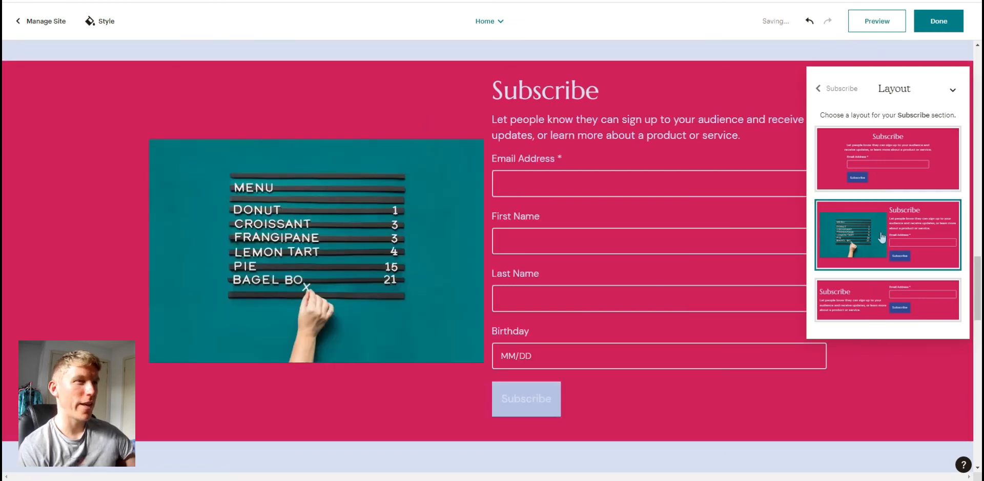
pyautogui.click(881, 306)
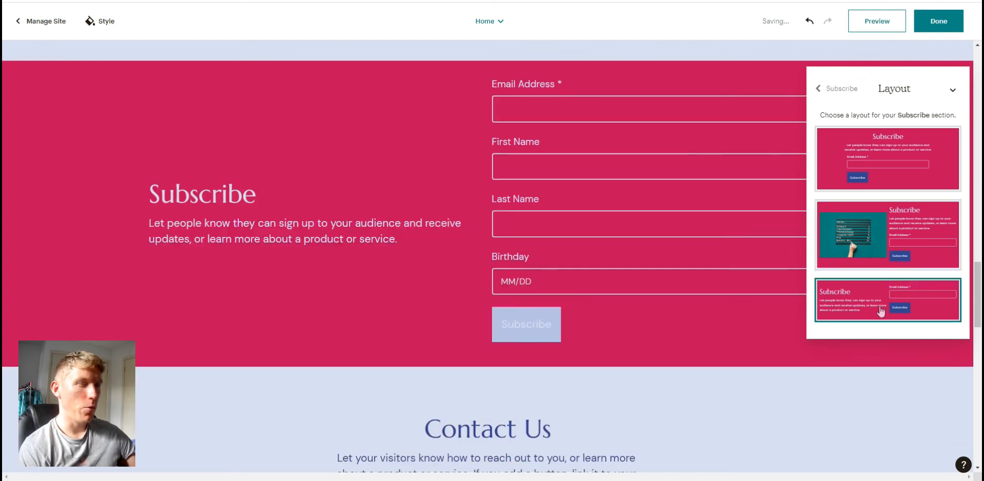
pyautogui.click(887, 154)
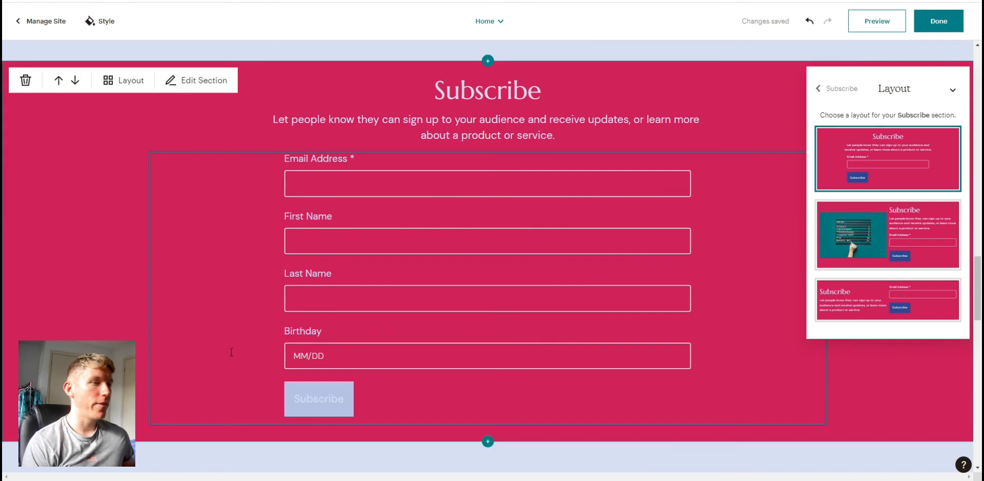
# - Try out several colour schemes on the Subscribe section
pyautogui.click(177, 87)
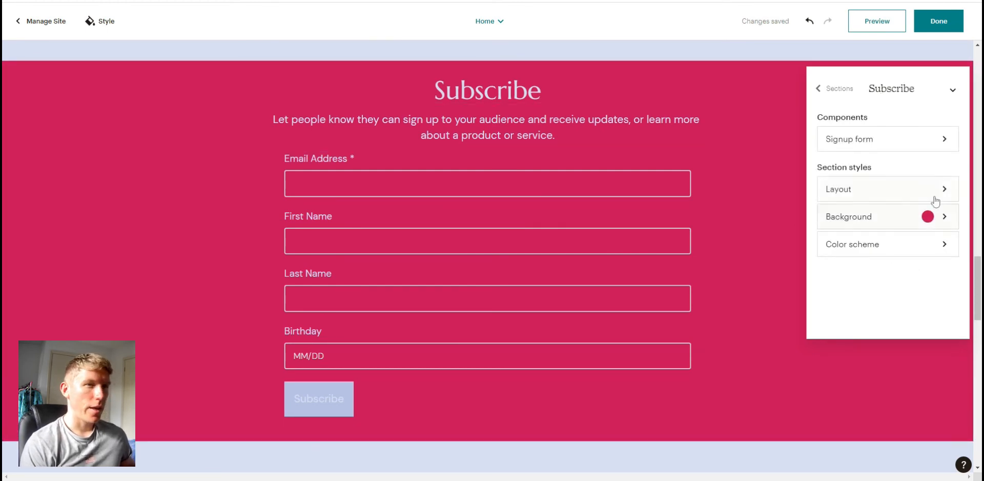
pyautogui.click(943, 245)
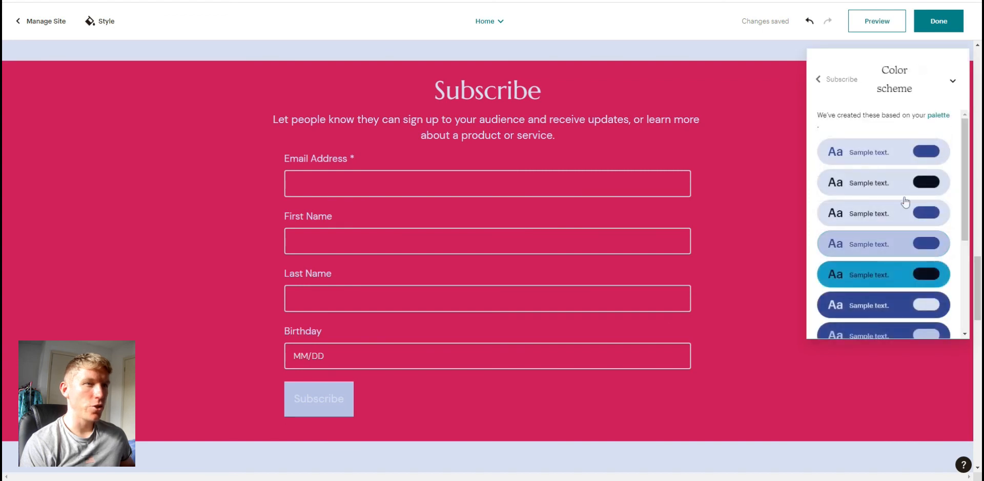
pyautogui.scroll(-5, 905, 202)
pyautogui.click(872, 295)
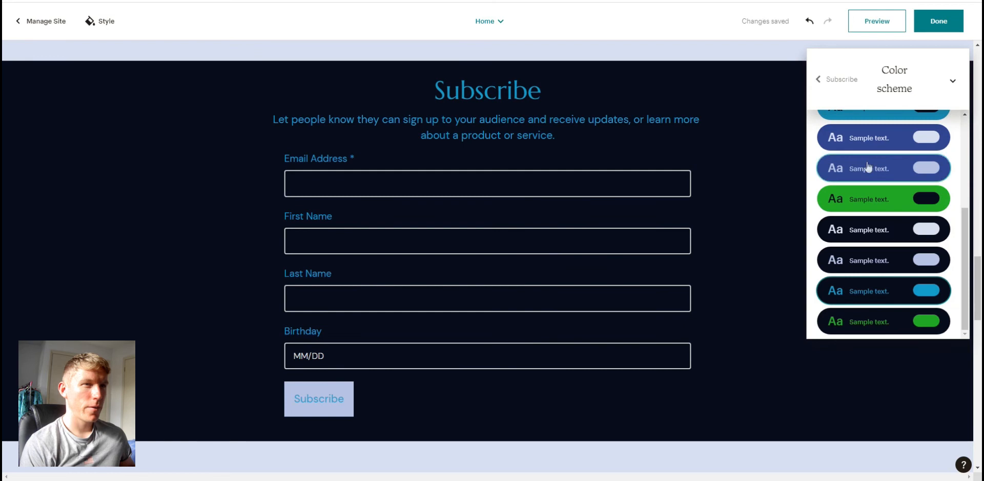
pyautogui.scroll(3, 871, 177)
pyautogui.click(878, 196)
pyautogui.scroll(1, 873, 195)
pyautogui.scroll(-4, 873, 177)
pyautogui.scroll(5, 874, 182)
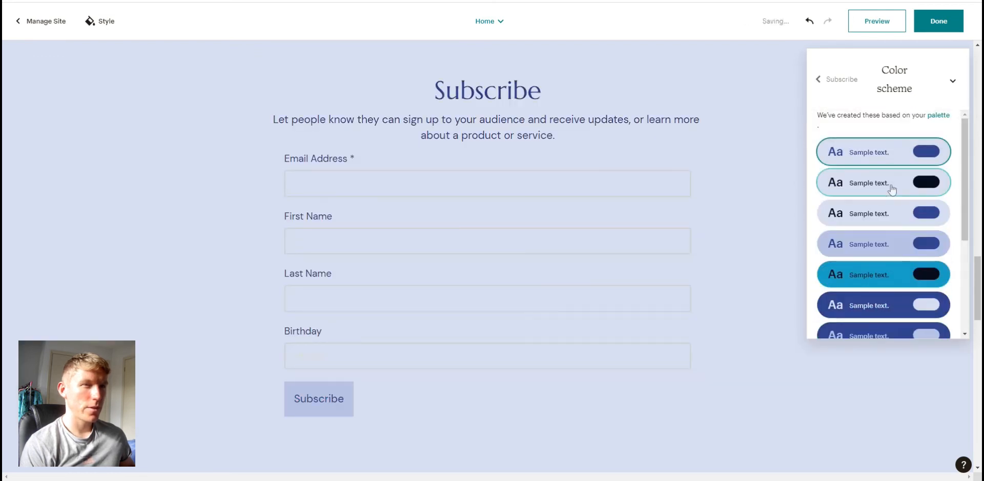
pyautogui.click(885, 244)
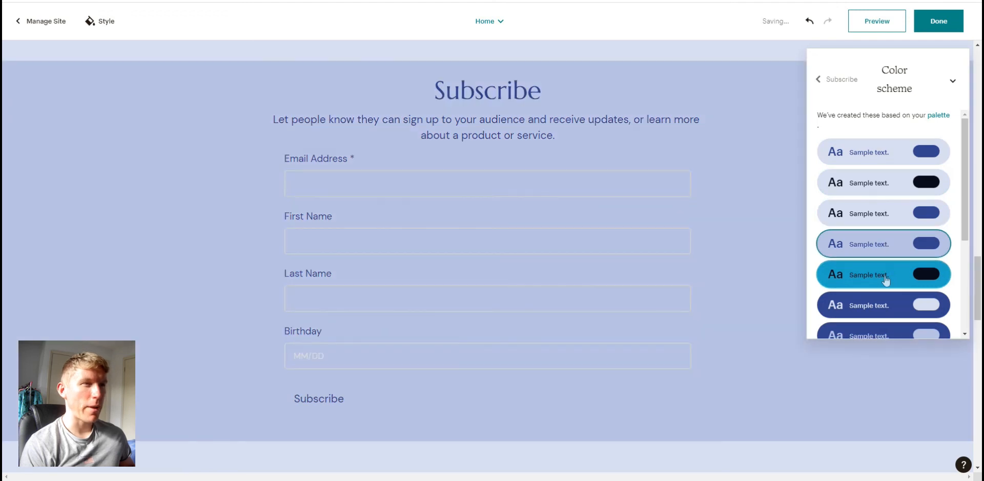
pyautogui.click(886, 280)
pyautogui.scroll(-1, 892, 305)
pyautogui.click(891, 292)
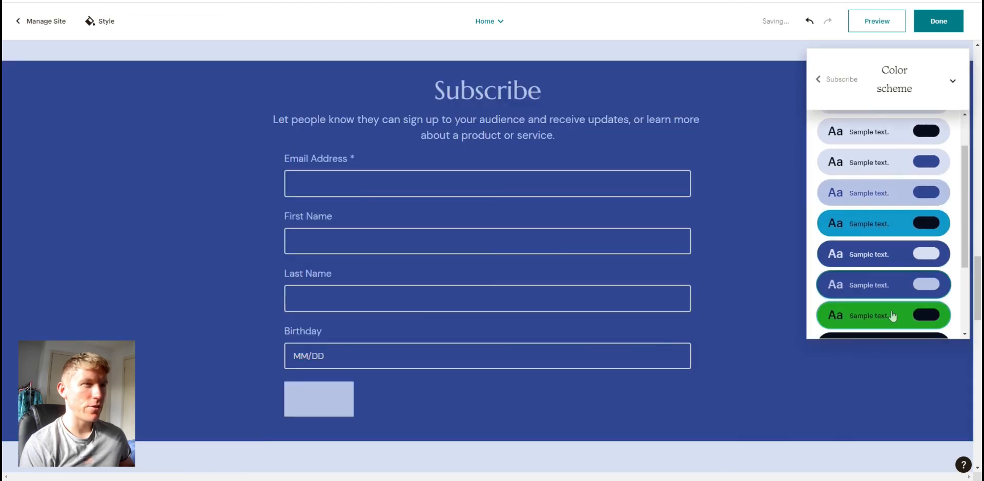
pyautogui.click(892, 316)
pyautogui.scroll(2, 889, 312)
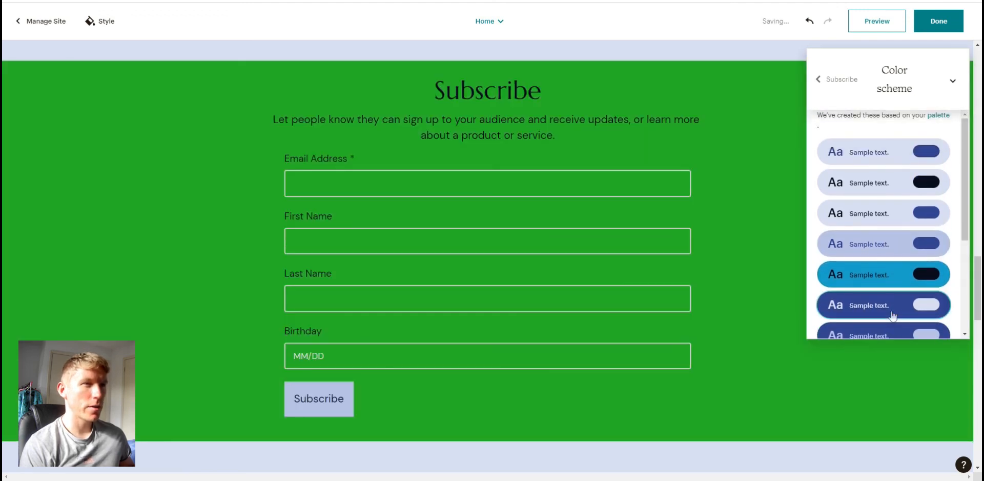
pyautogui.click(823, 81)
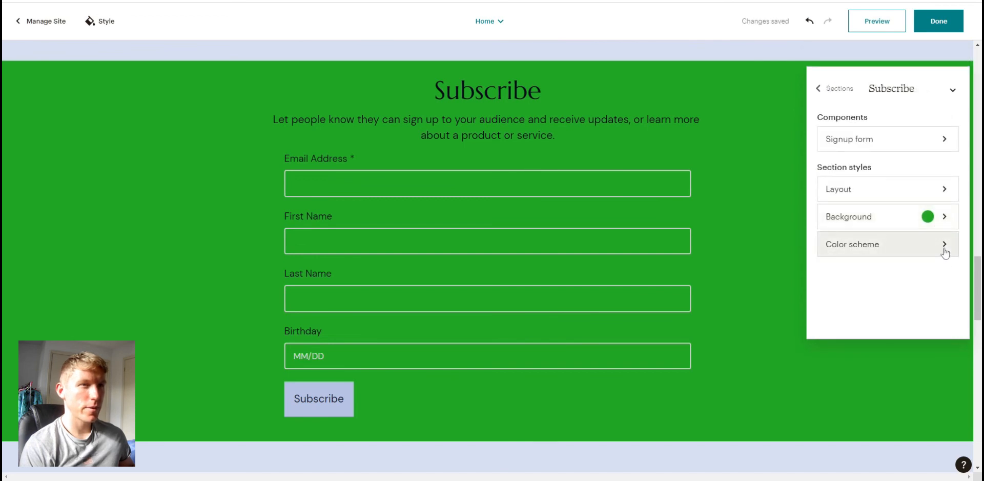
# - Set the Subscribe section's background to the dark blue palette colour
pyautogui.click(944, 253)
pyautogui.click(819, 81)
pyautogui.click(877, 216)
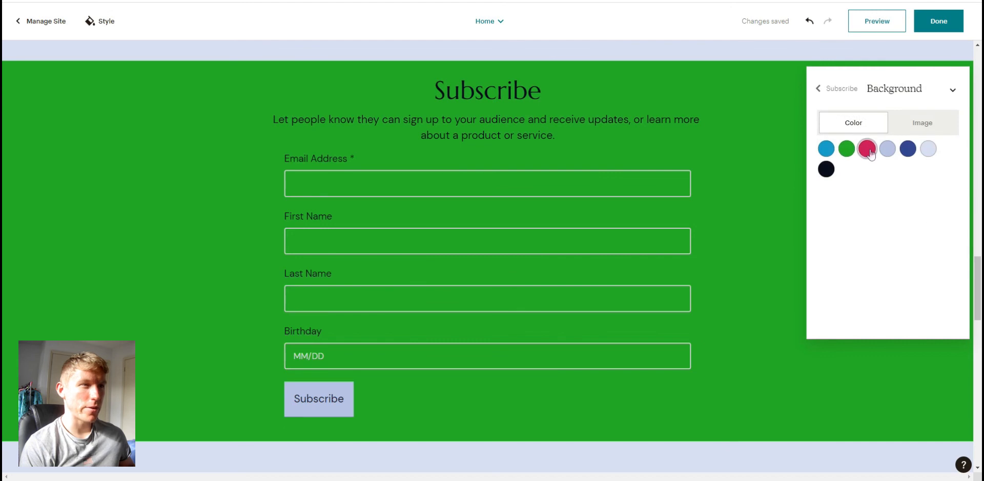
pyautogui.click(871, 154)
pyautogui.click(907, 152)
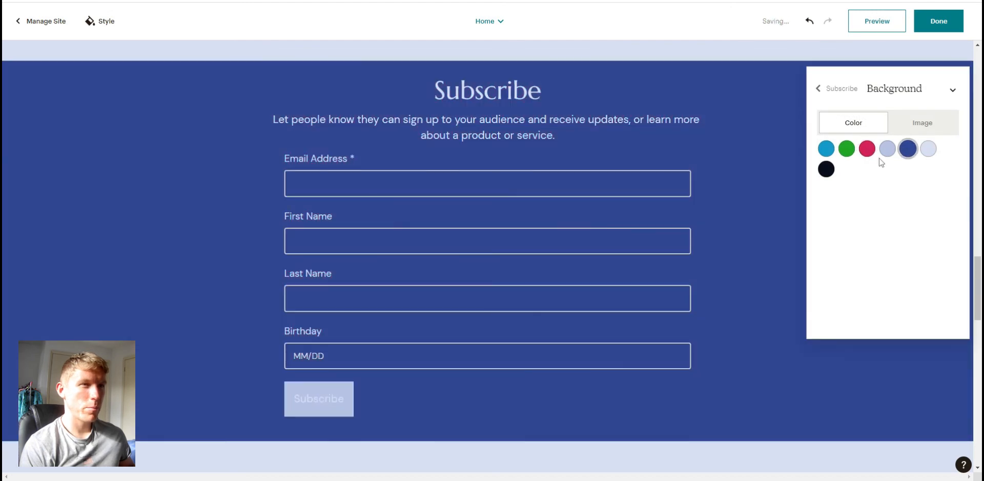
pyautogui.click(915, 123)
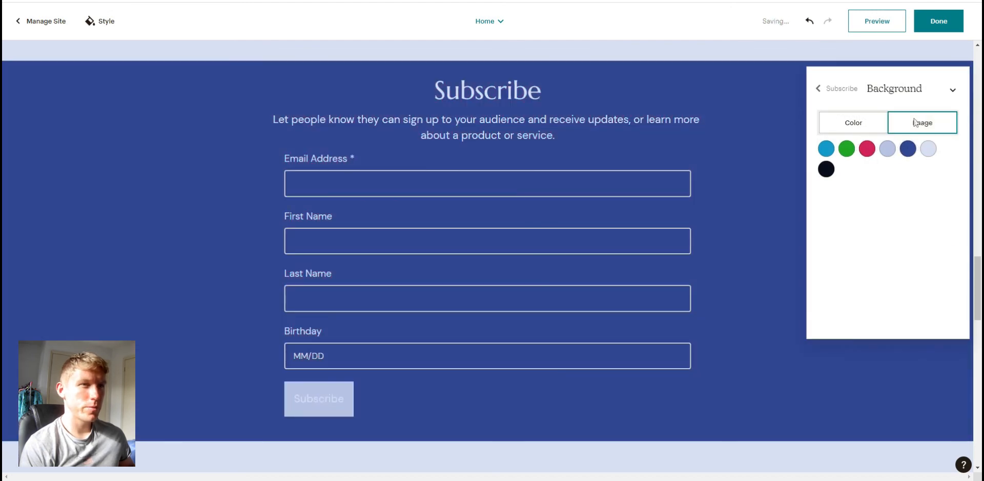
pyautogui.click(829, 90)
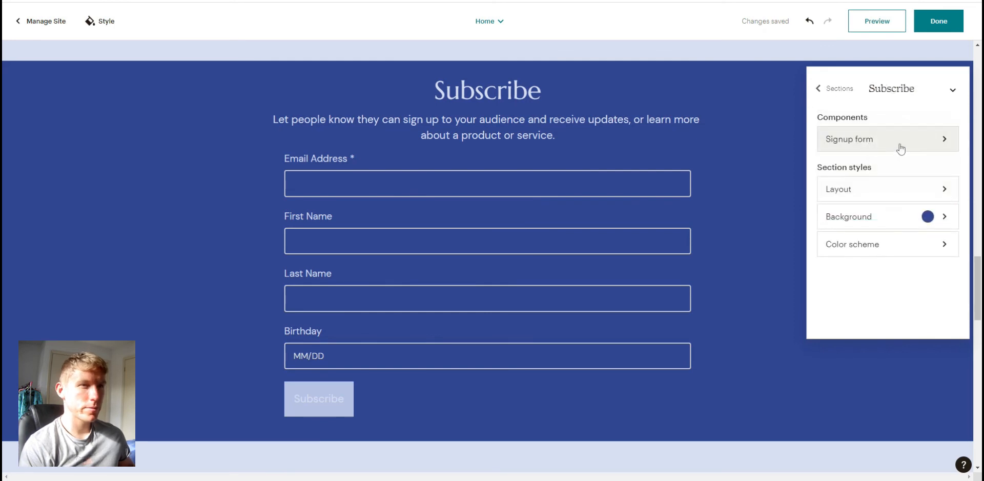
# - Preview the home page in desktop view, scrolling through its sections
pyautogui.click(931, 141)
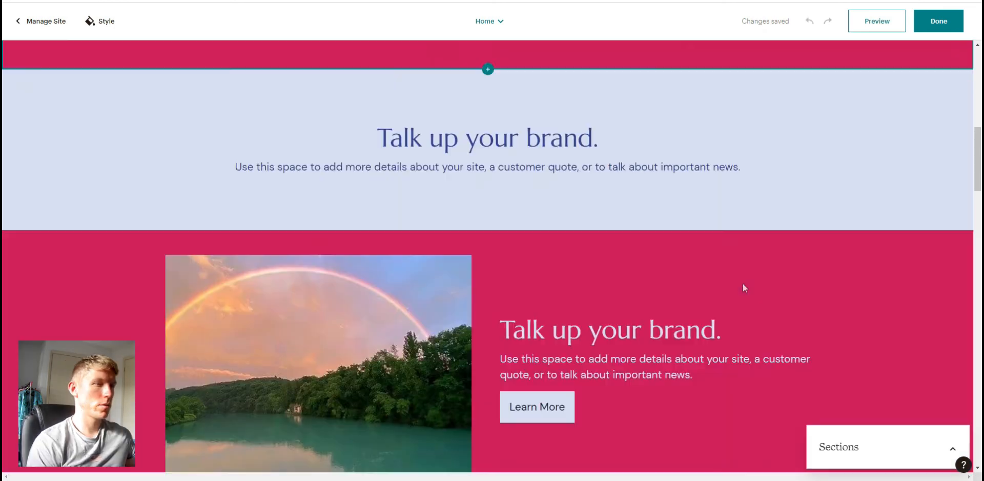
pyautogui.scroll(-6, 743, 283)
pyautogui.scroll(8, 789, 358)
pyautogui.scroll(-8, 793, 364)
pyautogui.scroll(5, 791, 363)
pyautogui.scroll(5, 789, 358)
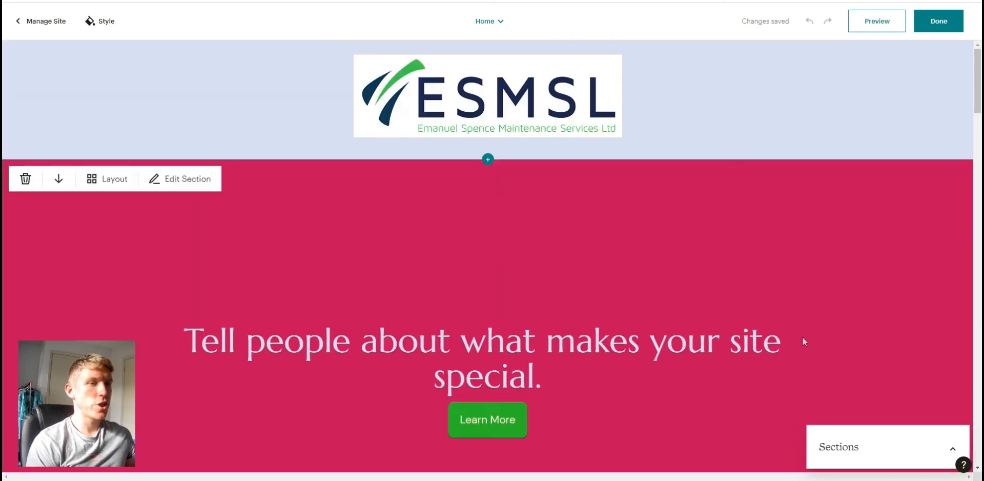
pyautogui.click(878, 22)
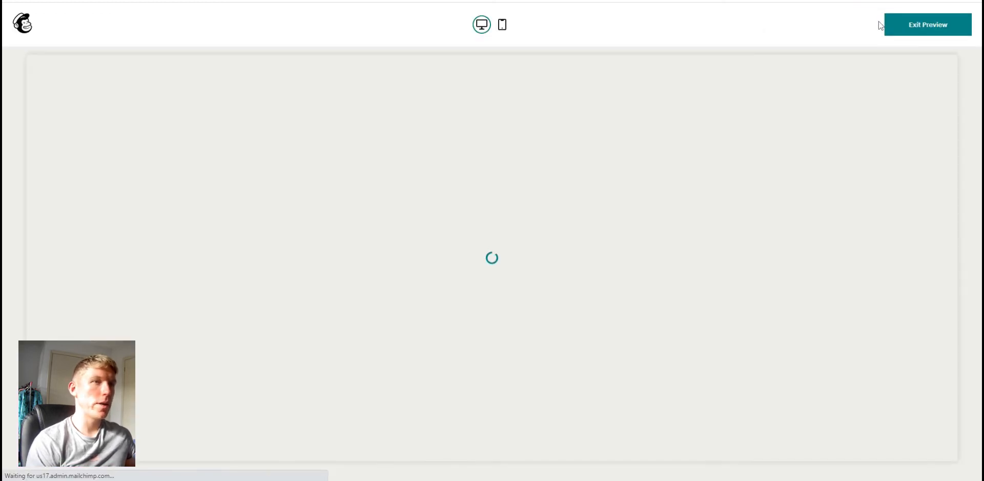
pyautogui.scroll(-20, 366, 274)
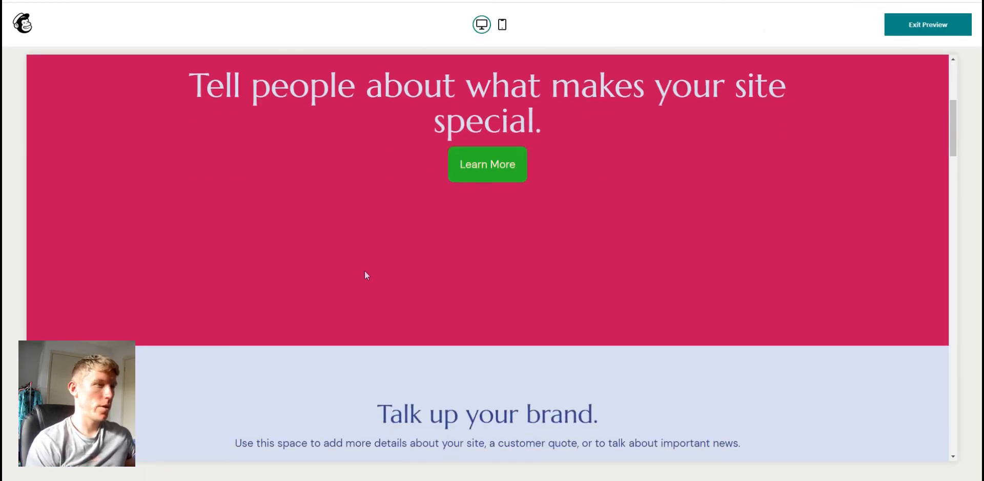
pyautogui.scroll(-20, 365, 271)
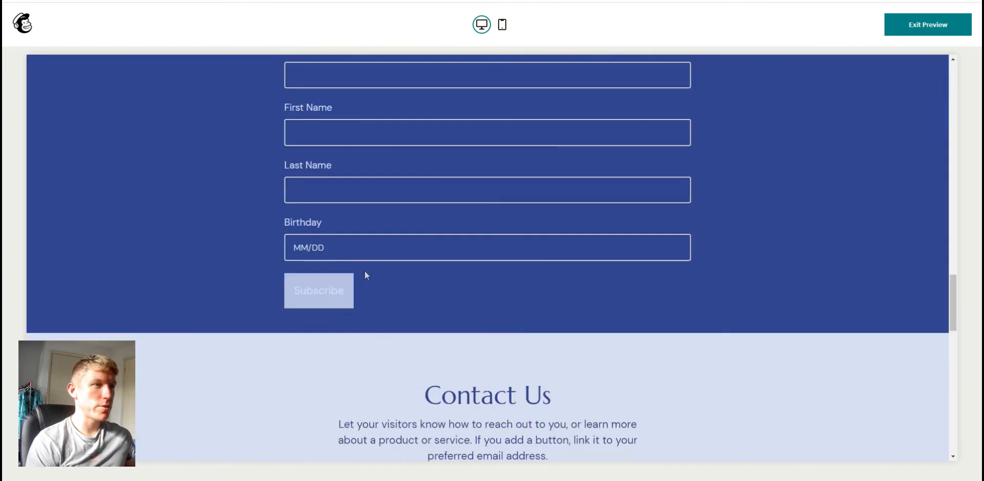
pyautogui.scroll(20, 367, 308)
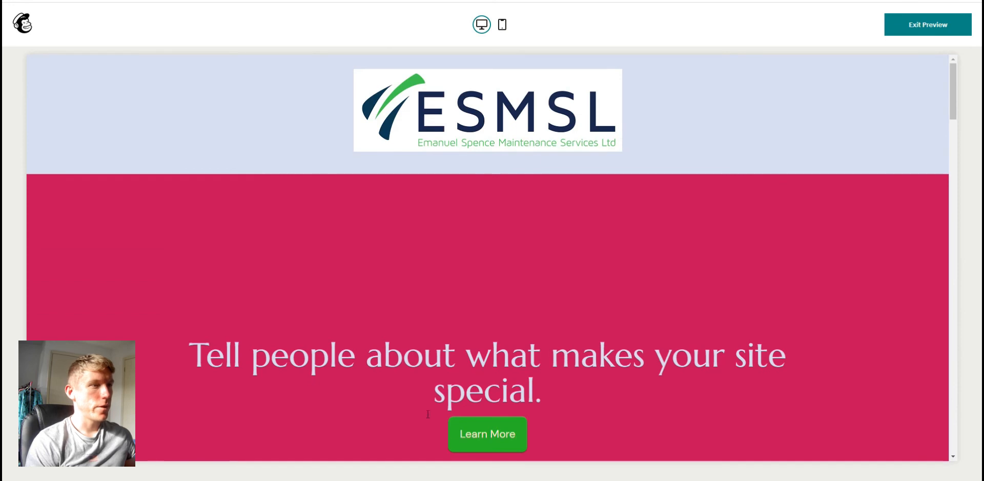
# - Switch the preview to mobile view, scroll through the page, and exit the preview
pyautogui.click(502, 24)
pyautogui.scroll(-5, 491, 181)
pyautogui.scroll(-10, 496, 221)
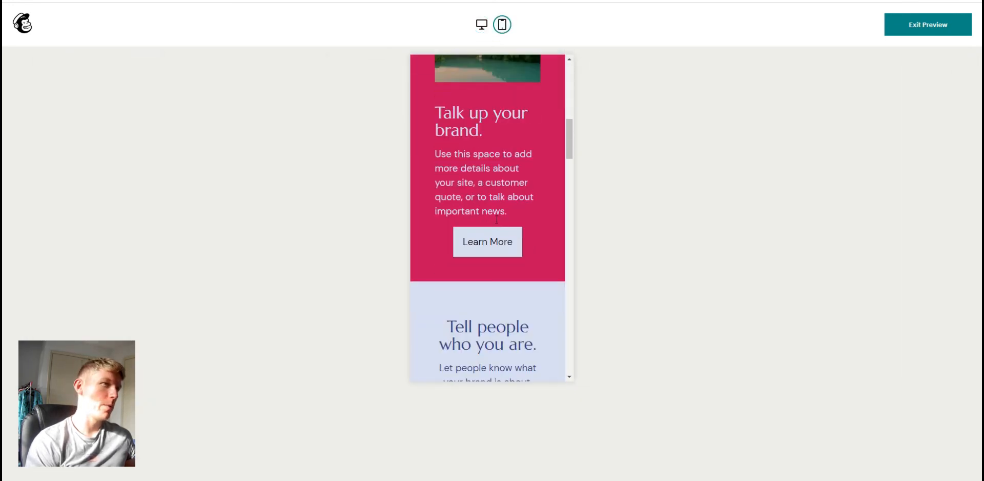
pyautogui.scroll(-10, 499, 236)
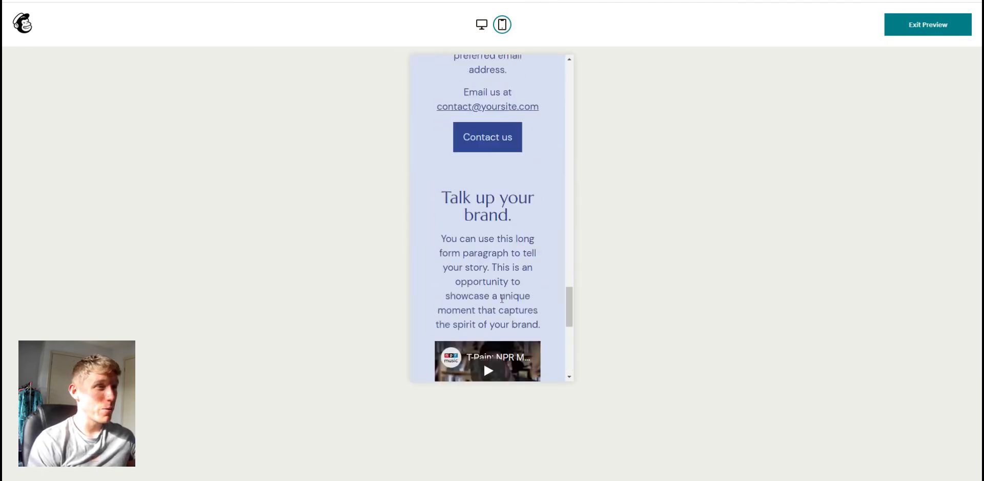
pyautogui.scroll(20, 499, 309)
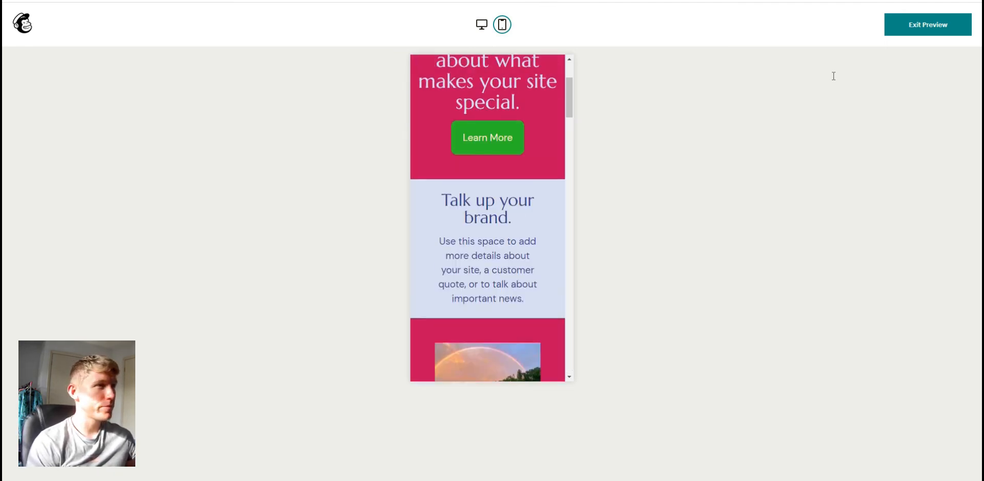
pyautogui.click(917, 27)
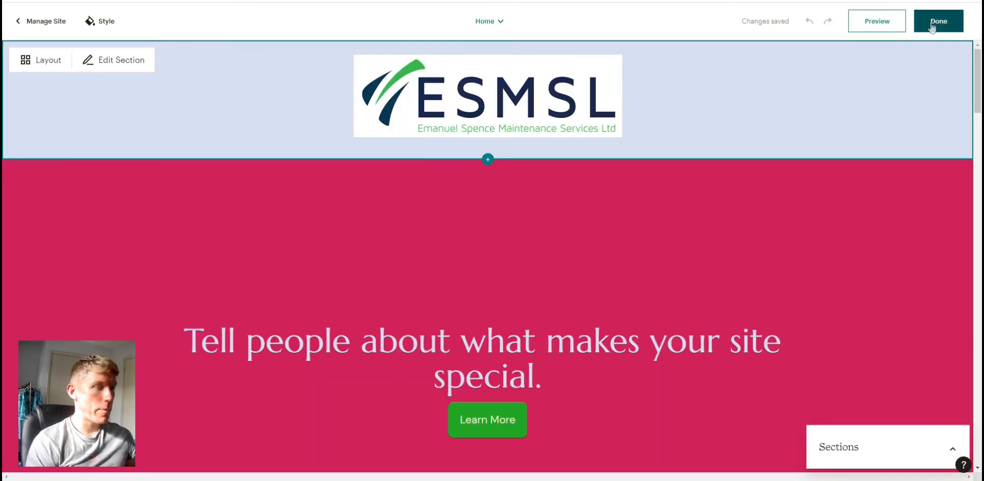
# - Finish editing the home page and return to site management
pyautogui.scroll(-10, 593, 266)
pyautogui.scroll(8, 766, 191)
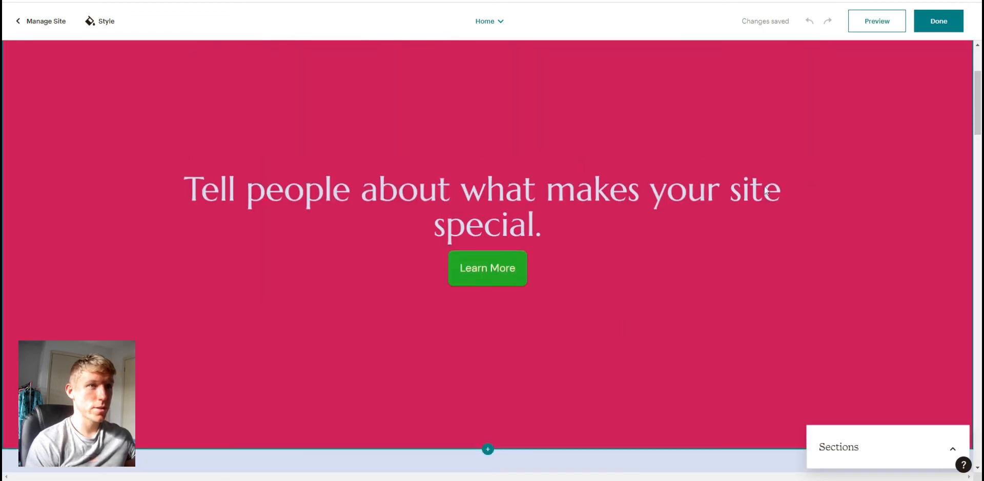
pyautogui.scroll(3, 766, 190)
pyautogui.click(939, 25)
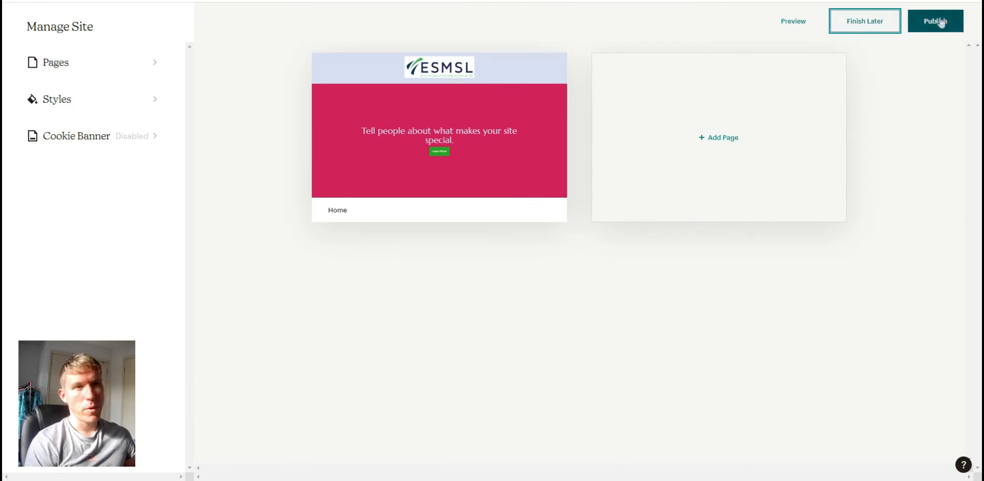
pyautogui.click(862, 22)
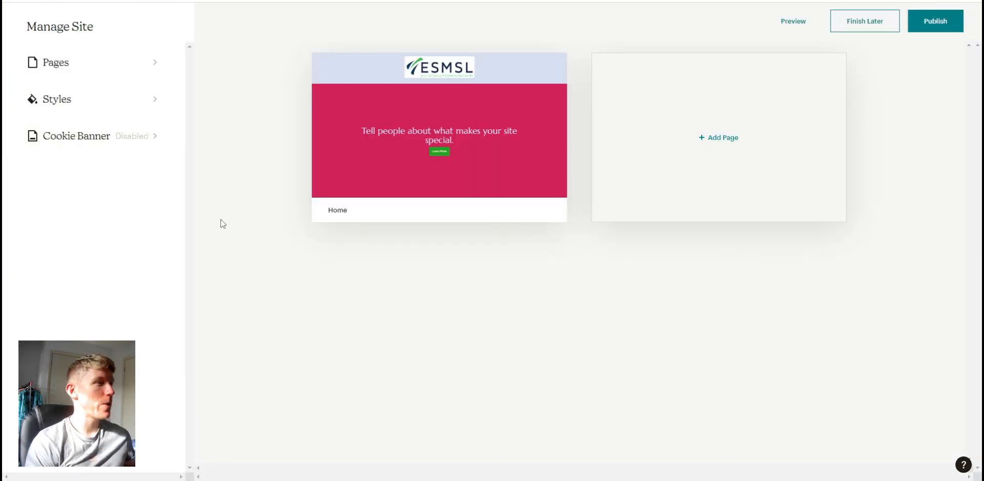
# - Add a new page named Services and include it in the navigation
pyautogui.click(158, 63)
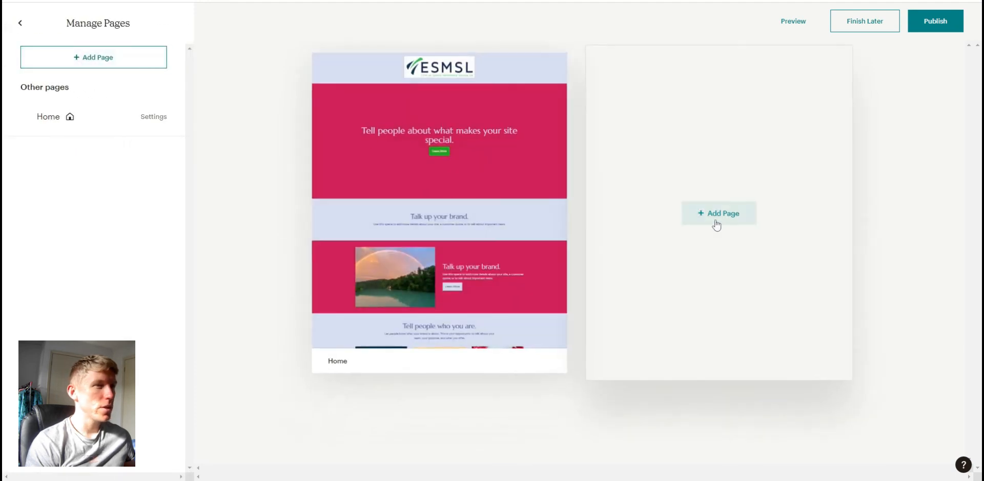
pyautogui.click(716, 223)
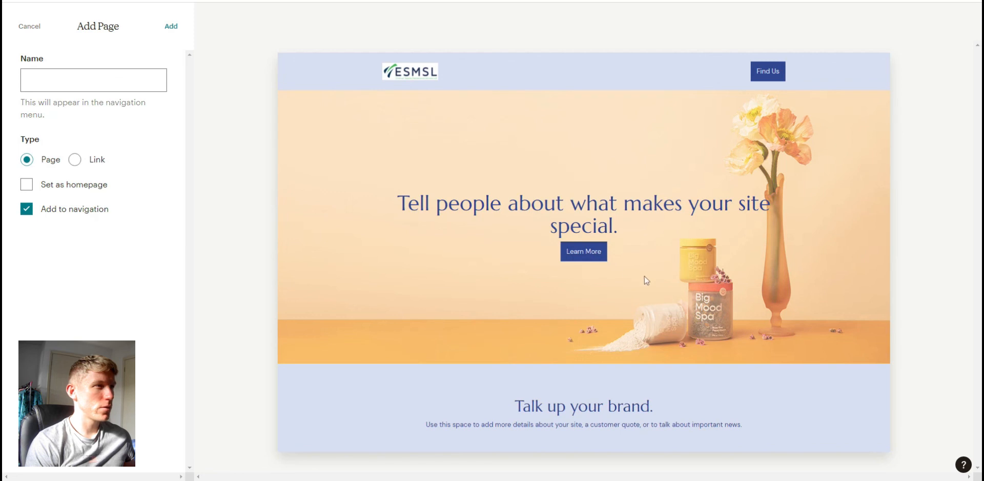
pyautogui.click(58, 87)
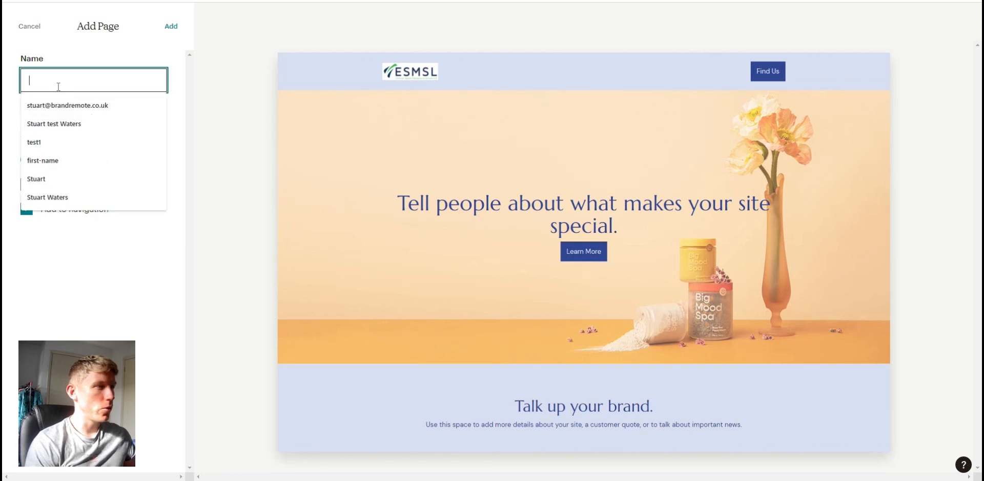
pyautogui.write('S')
pyautogui.write('ert')
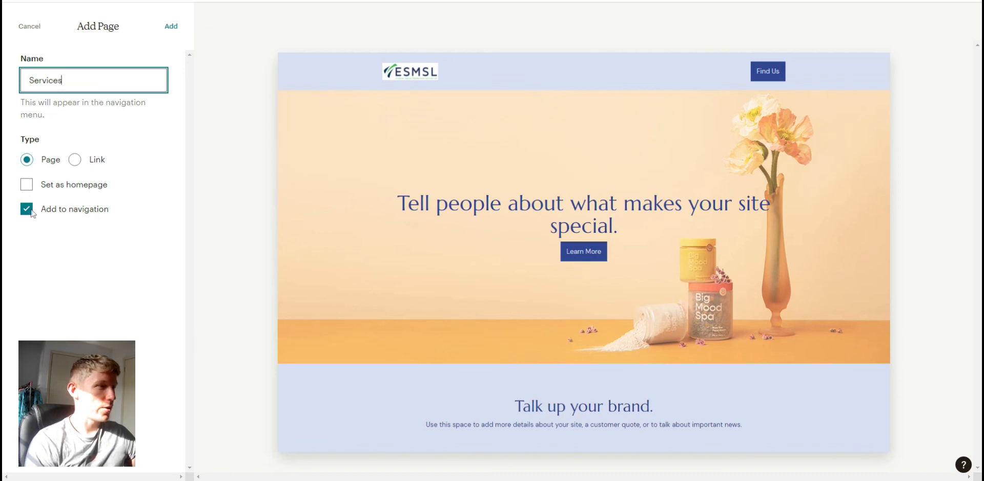
pyautogui.click(169, 34)
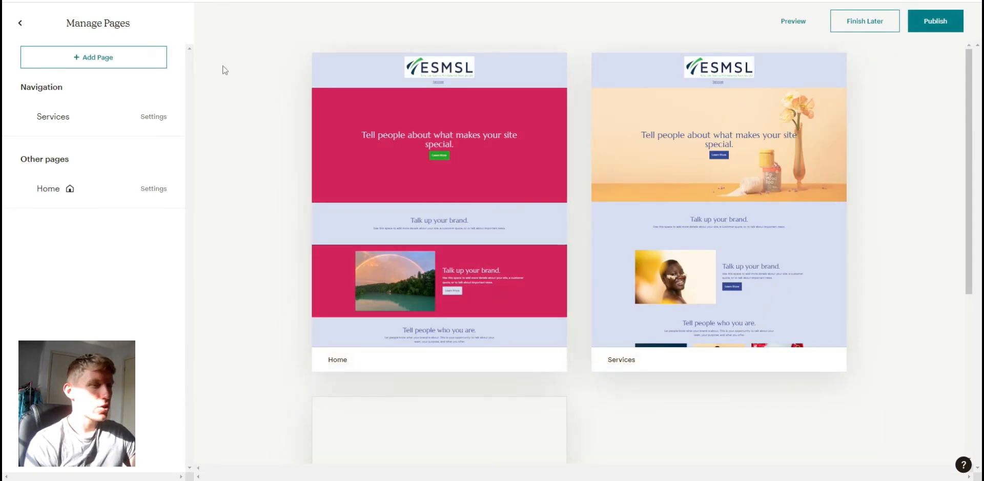
# - Move the Home page into the navigation above Services
pyautogui.scroll(-3, 569, 266)
pyautogui.scroll(3, 522, 251)
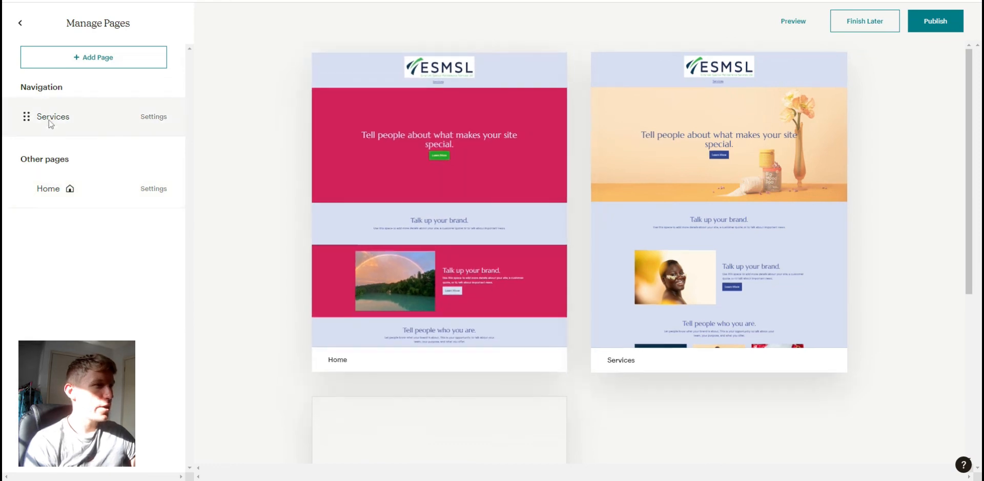
pyautogui.moveTo(29, 188); pyautogui.dragTo(46, 118)
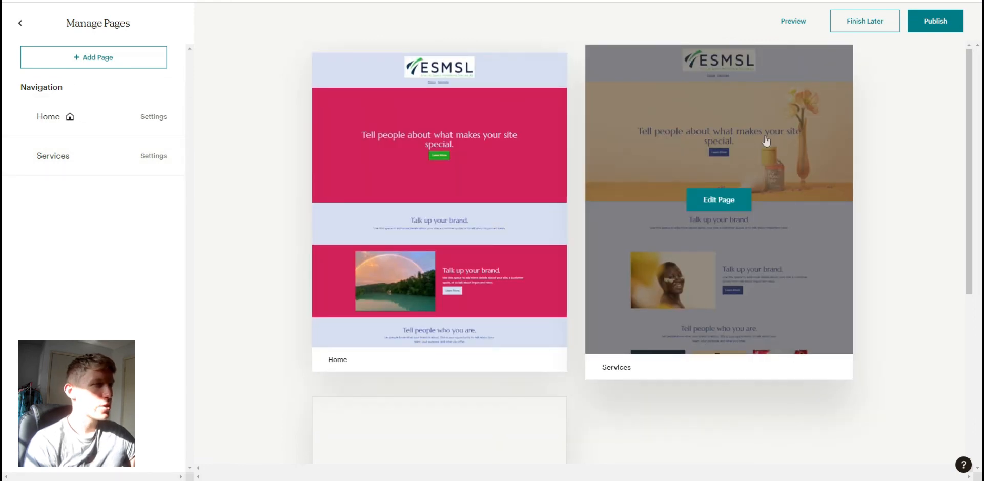
# - Start adding another page to the site
pyautogui.scroll(-4, 495, 405)
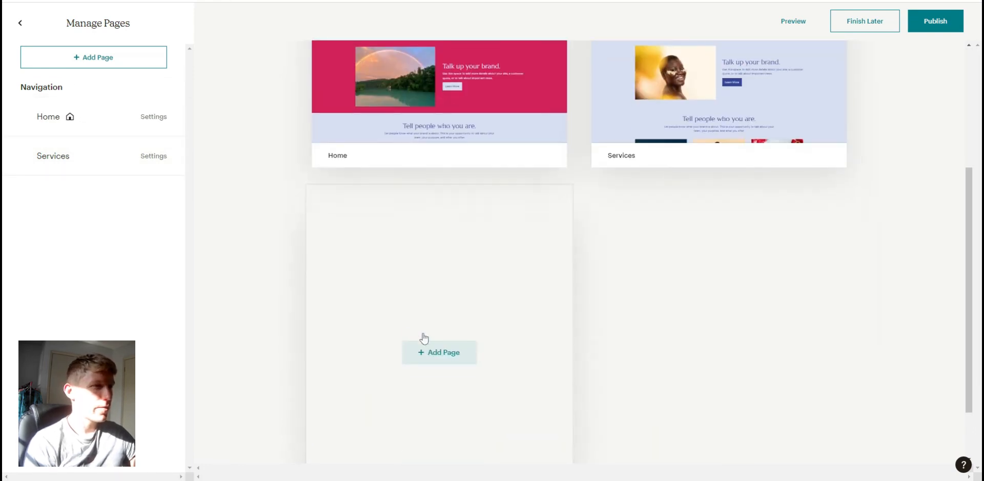
pyautogui.scroll(4, 477, 380)
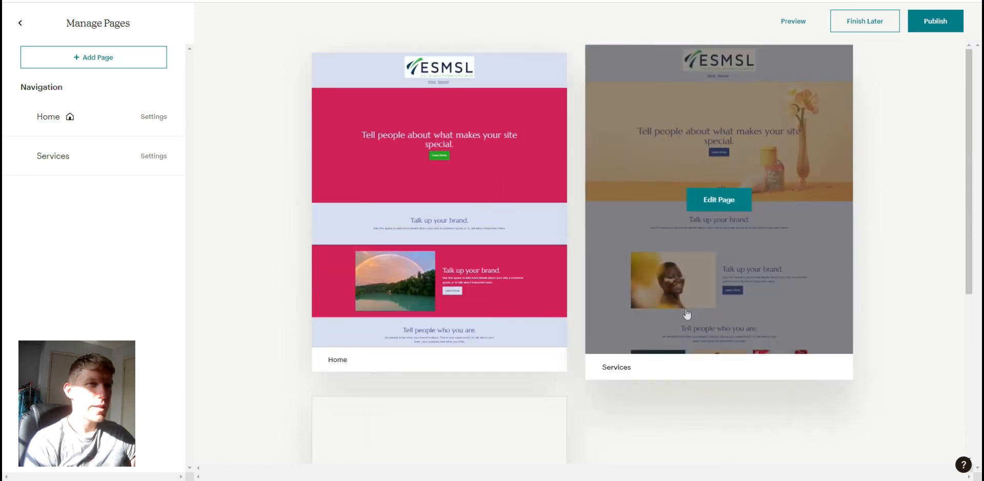
pyautogui.scroll(-3, 685, 314)
pyautogui.scroll(-2, 641, 359)
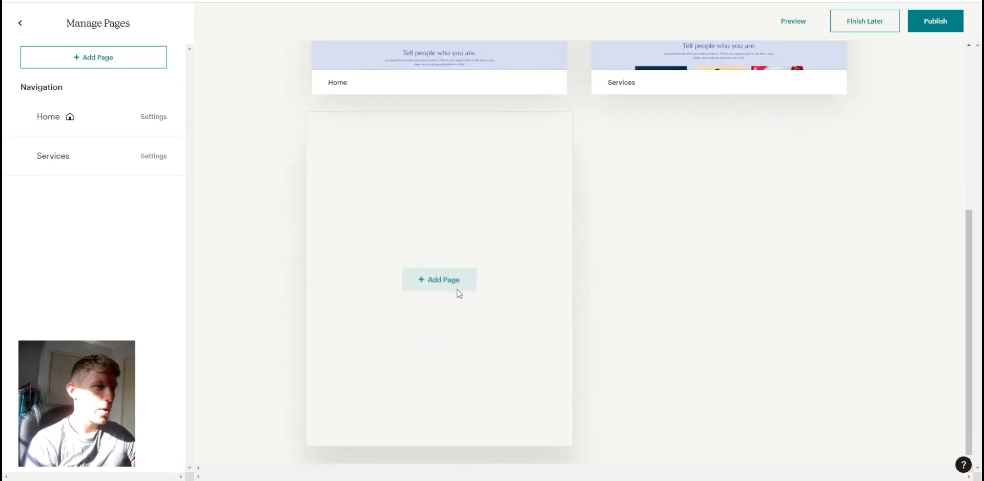
pyautogui.click(448, 285)
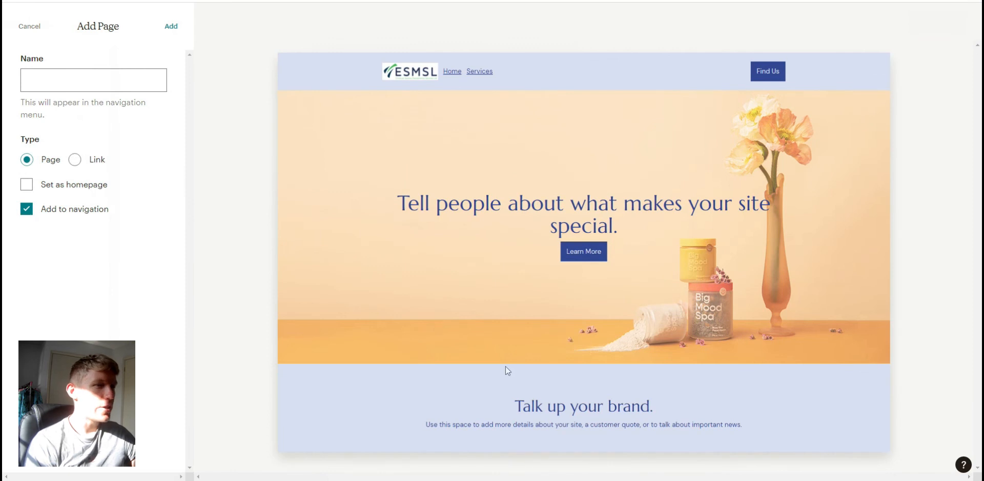